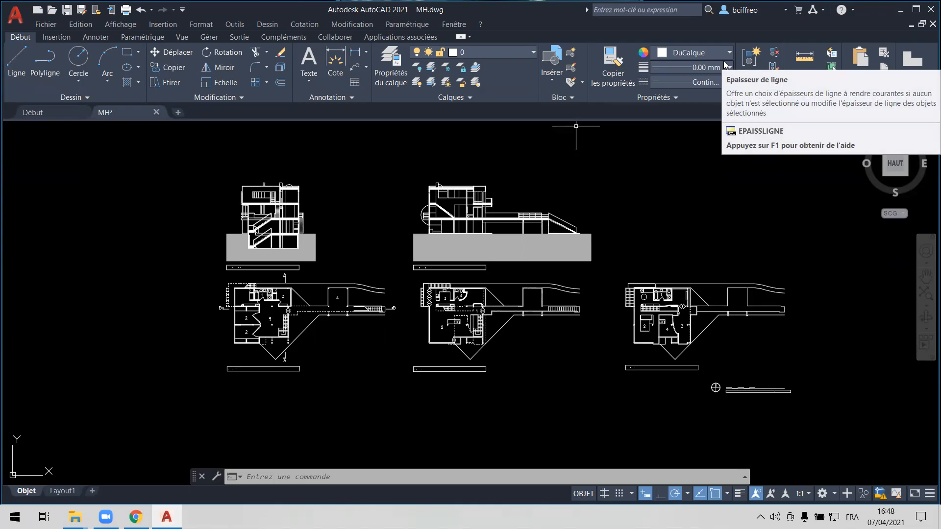
Examine the two sections and three floor plans laid out in the MH drawing.
{"action": "middle_click_drag", "start_coordinate": [384, 231], "coordinate": [396, 229]}
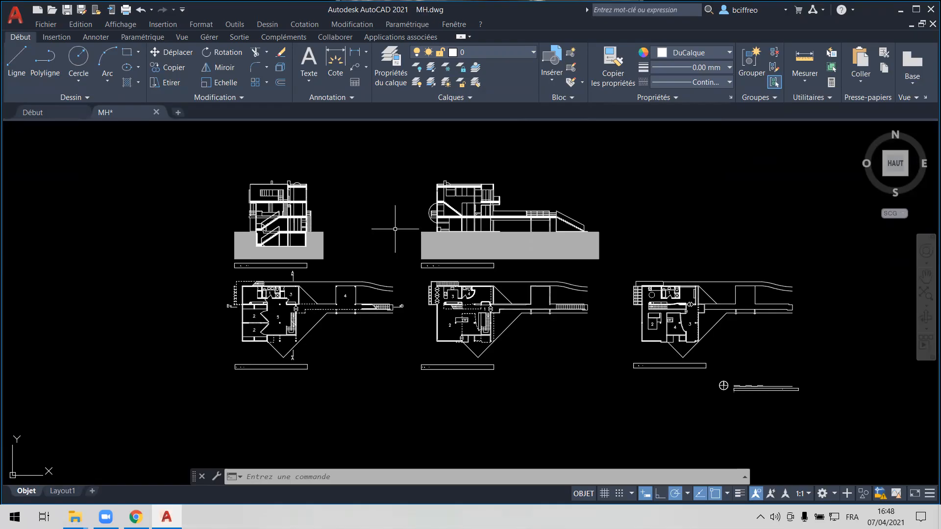
{"action": "scroll", "coordinate": [334, 286], "scroll_direction": "up", "scroll_amount": 4}
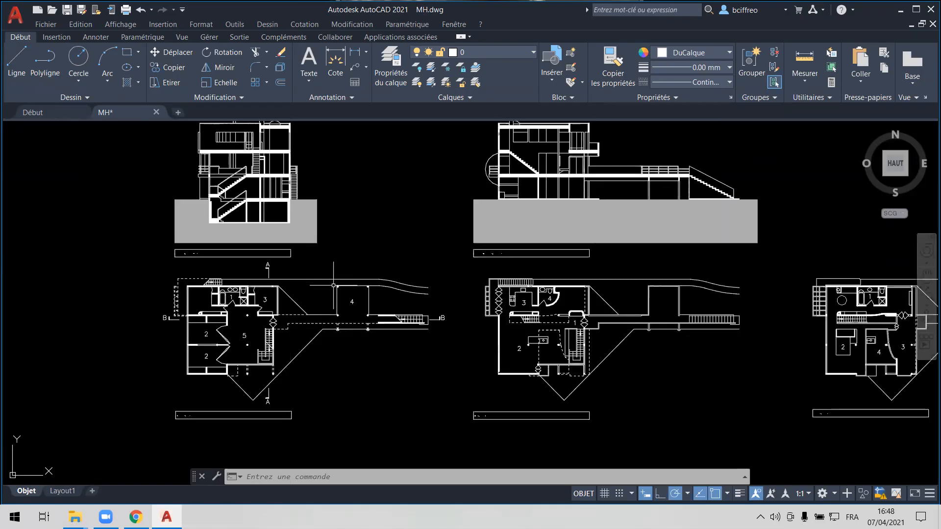
{"action": "middle_click_drag", "start_coordinate": [212, 307], "coordinate": [235, 272]}
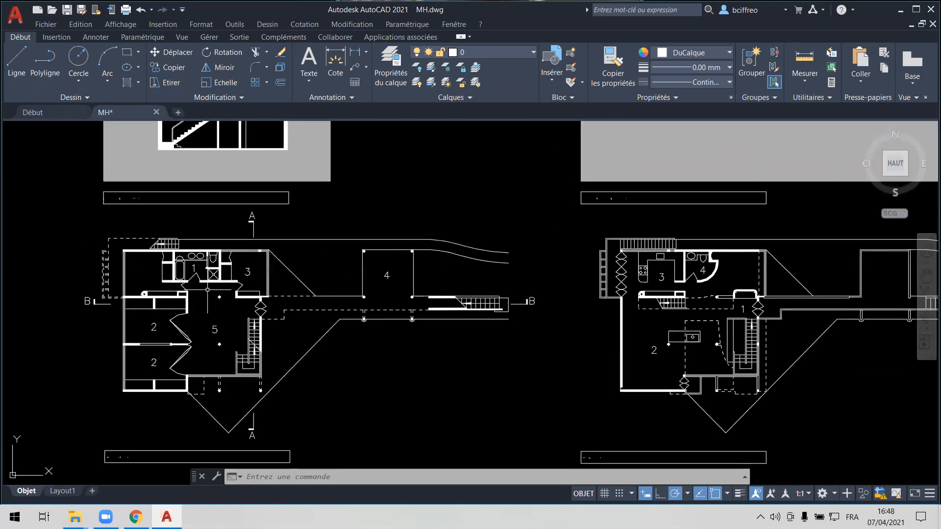
{"action": "scroll", "coordinate": [208, 289], "scroll_direction": "down", "scroll_amount": 2}
{"action": "middle_click_drag", "start_coordinate": [508, 290], "coordinate": [435, 291]}
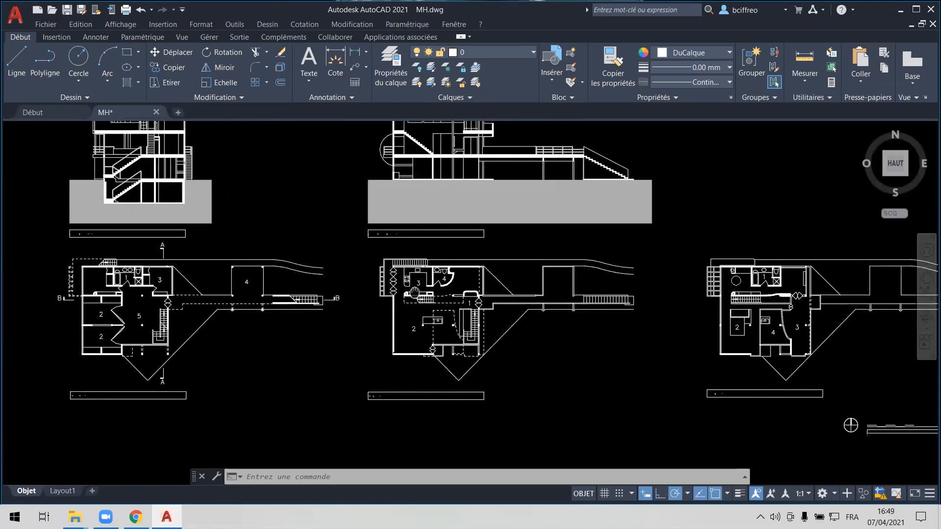
{"action": "middle_click_drag", "start_coordinate": [504, 294], "coordinate": [433, 294]}
{"action": "middle_click_drag", "start_coordinate": [679, 324], "coordinate": [806, 349]}
{"action": "middle_click_drag", "start_coordinate": [204, 193], "coordinate": [257, 227]}
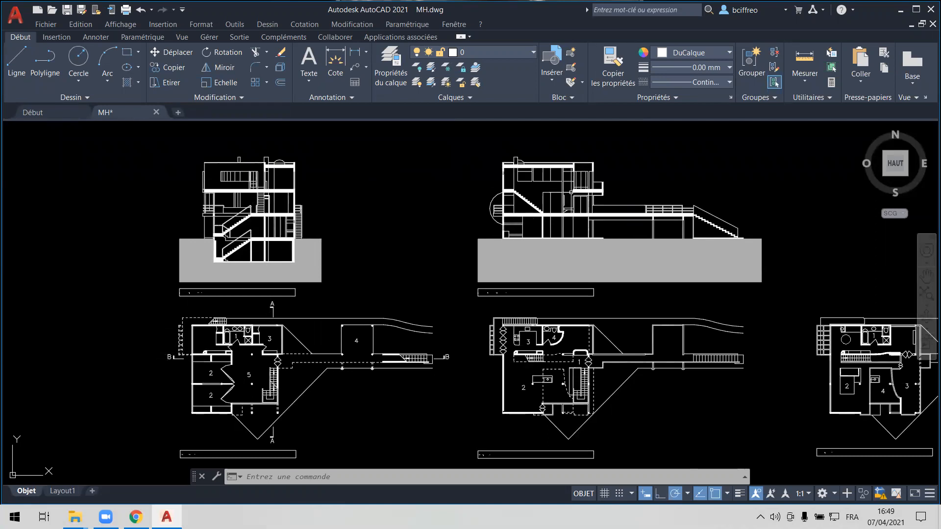
{"action": "scroll", "coordinate": [470, 208], "scroll_direction": "down", "scroll_amount": 2}
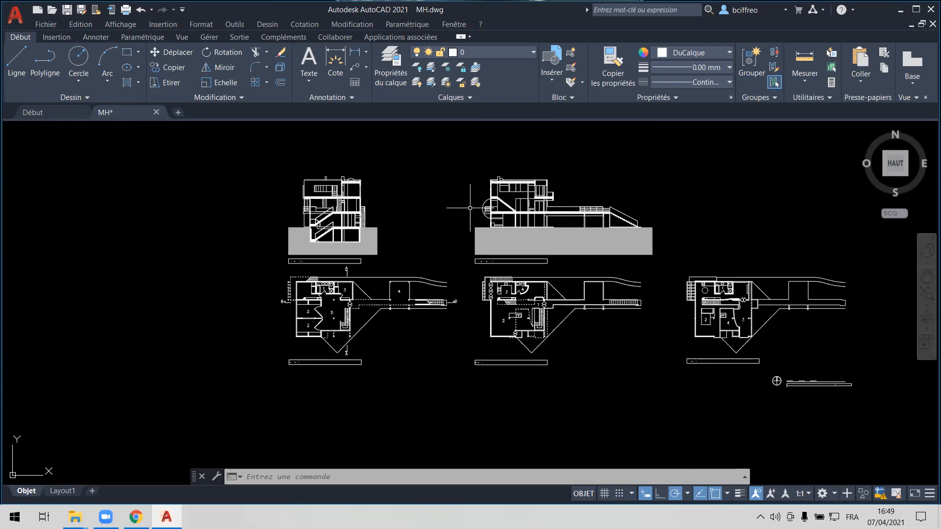
{"action": "middle_click_drag", "start_coordinate": [527, 231], "coordinate": [453, 230]}
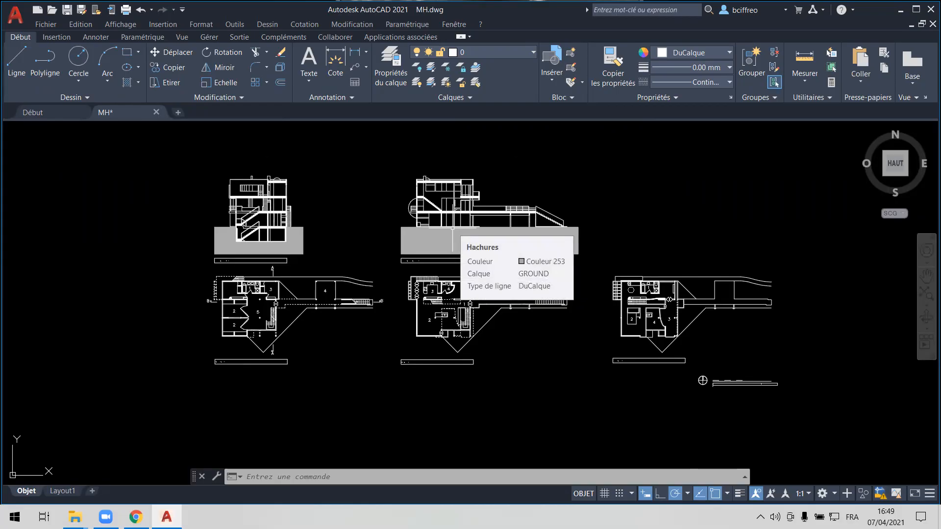
{"action": "middle_click_drag", "start_coordinate": [374, 241], "coordinate": [424, 216]}
{"action": "scroll", "coordinate": [364, 240], "scroll_direction": "up", "scroll_amount": 2}
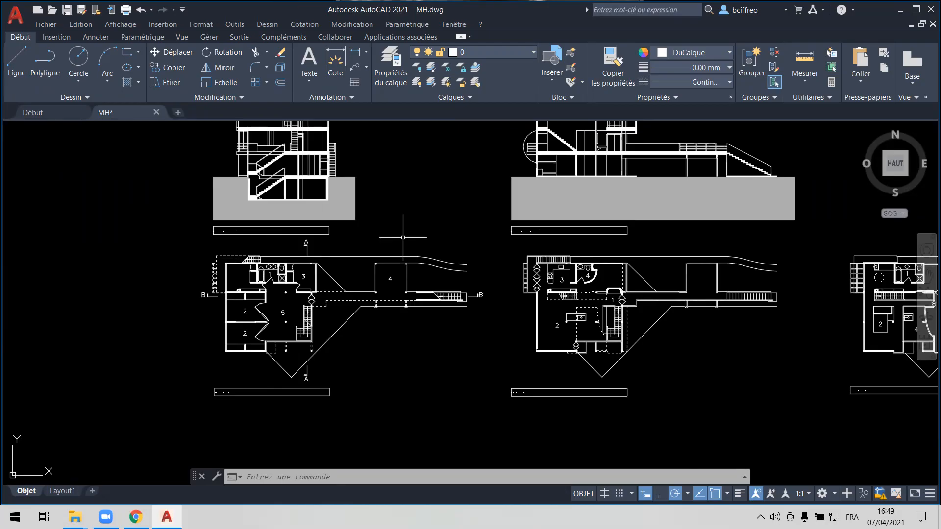
{"action": "middle_click_drag", "start_coordinate": [403, 237], "coordinate": [395, 246]}
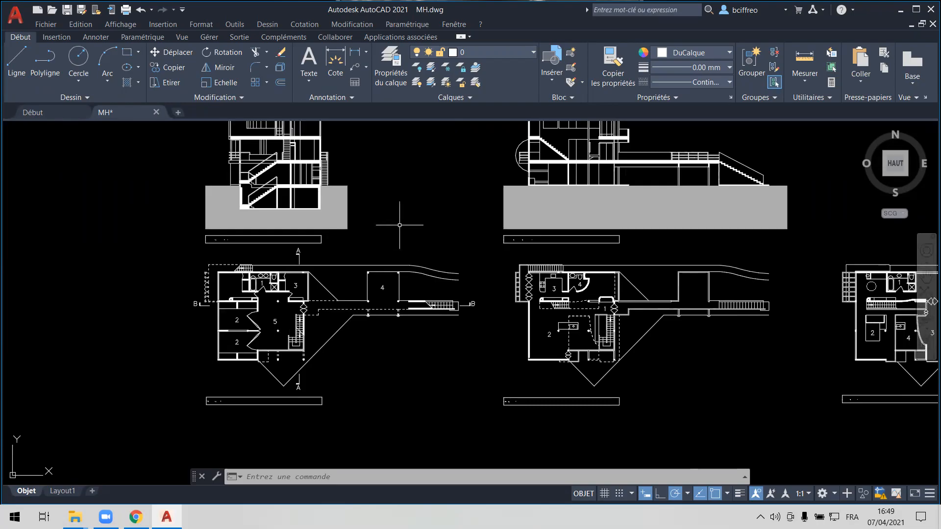
Start a Write Block export and select the whole floor plan carrying the A and B section marks, including the upper A letter.
{"action": "type", "text": "WB"}
{"action": "key", "text": "Return"}
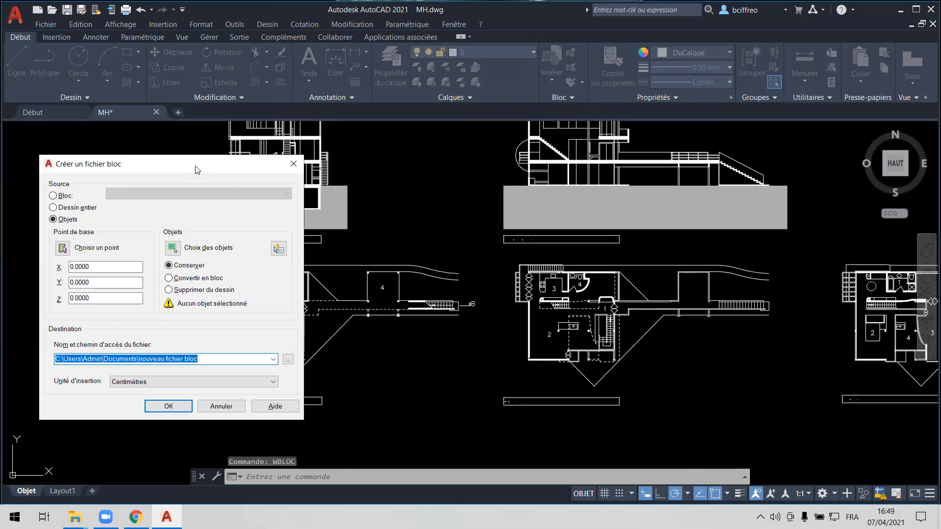
{"action": "left_click_drag", "start_coordinate": [196, 170], "coordinate": [600, 104]}
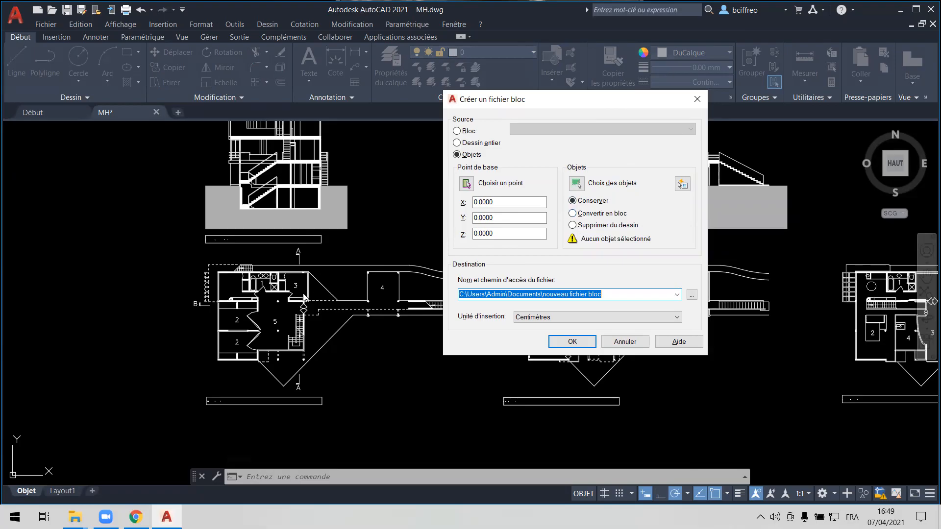
{"action": "left_click", "coordinate": [577, 184]}
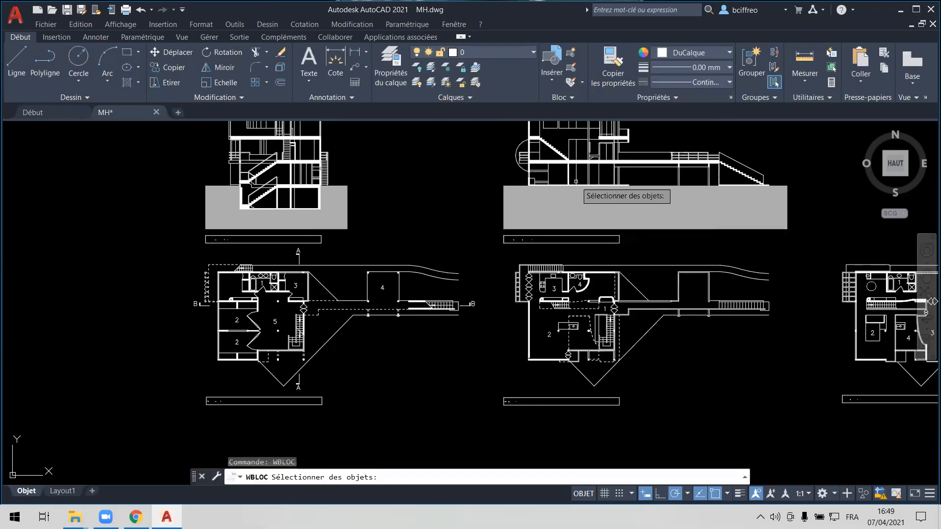
{"action": "left_click", "coordinate": [187, 250]}
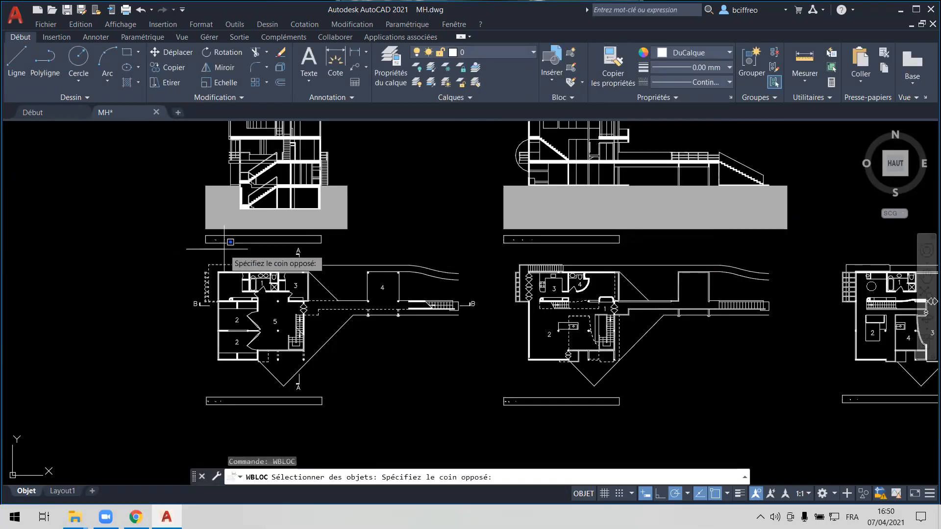
{"action": "left_click", "coordinate": [490, 388]}
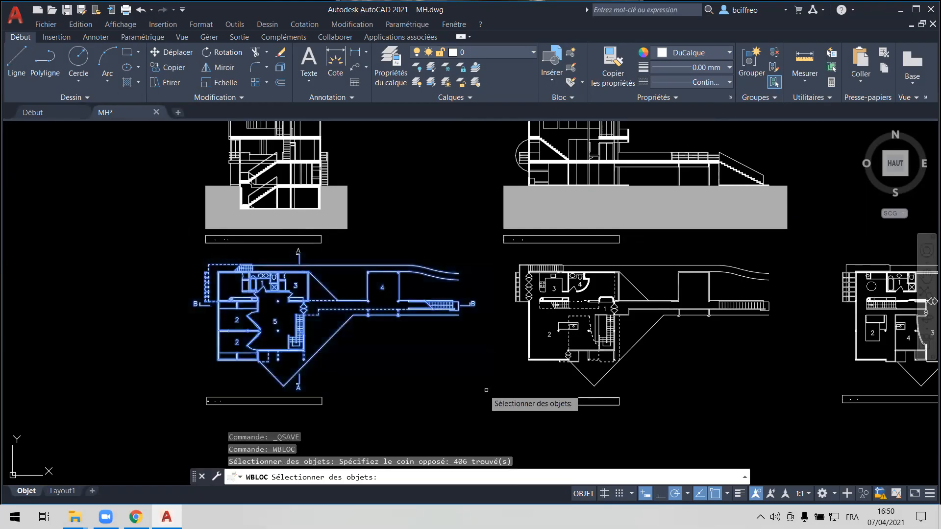
{"action": "scroll", "coordinate": [301, 254], "scroll_direction": "up", "scroll_amount": 5}
{"action": "left_click", "coordinate": [280, 238]}
{"action": "left_click", "coordinate": [277, 242]}
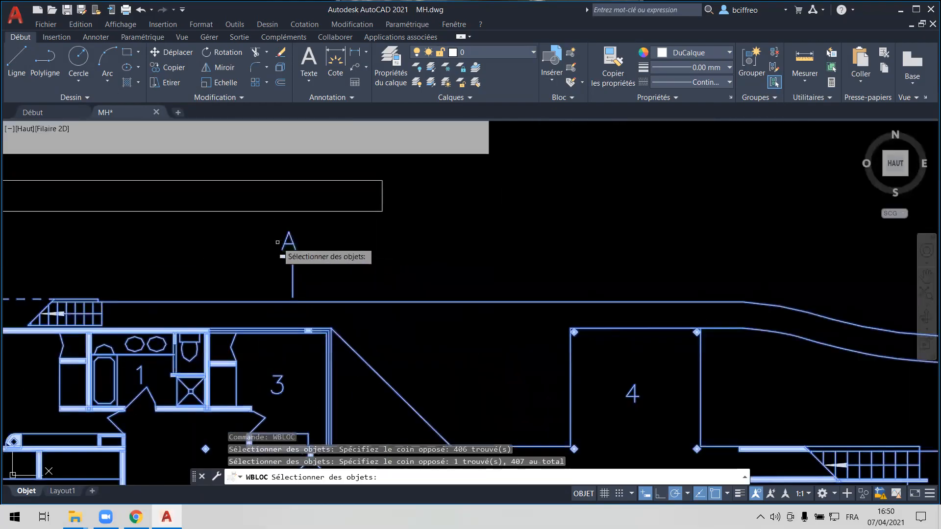
{"action": "scroll", "coordinate": [369, 248], "scroll_direction": "down", "scroll_amount": 5}
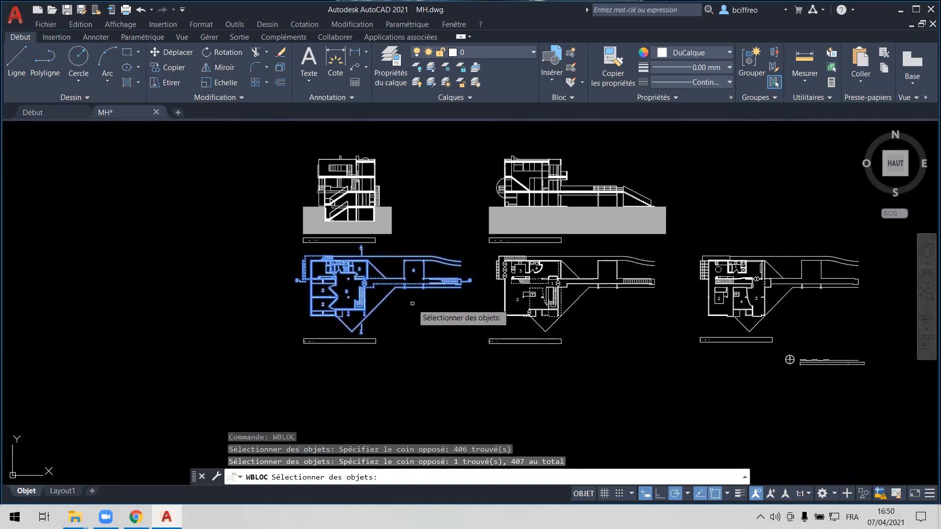
{"action": "scroll", "coordinate": [412, 303], "scroll_direction": "up", "scroll_amount": 2}
{"action": "key", "text": "Return"}
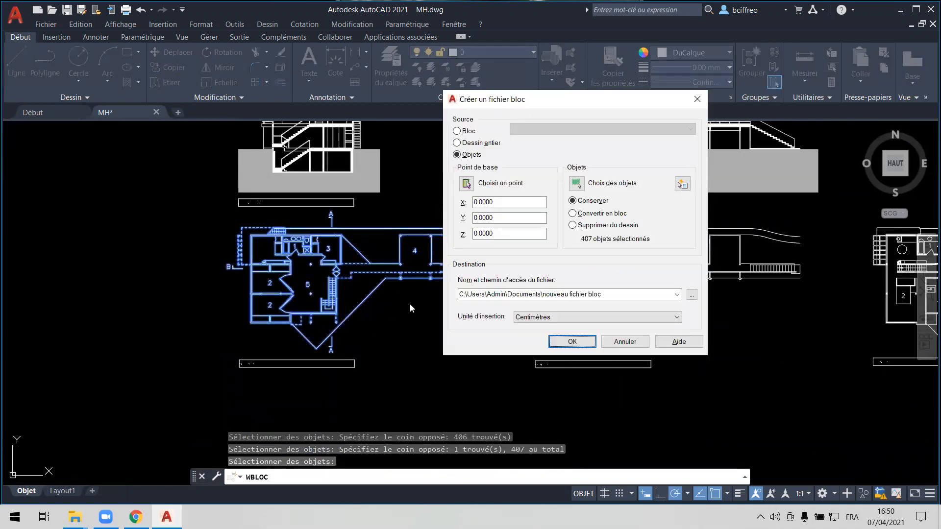
Set the export's base point at the lower-left outer wall corner of the floor plan with section marks.
{"action": "left_click", "coordinate": [466, 184]}
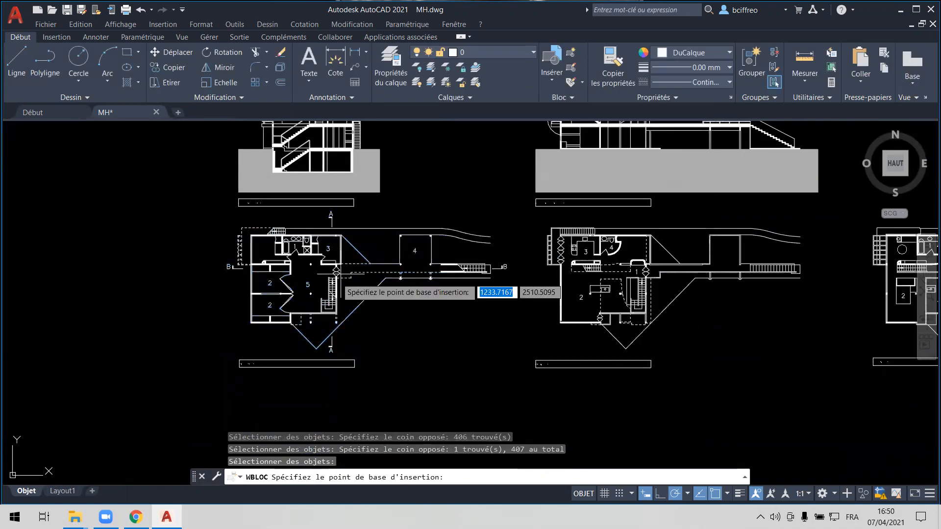
{"action": "scroll", "coordinate": [263, 319], "scroll_direction": "up", "scroll_amount": 8}
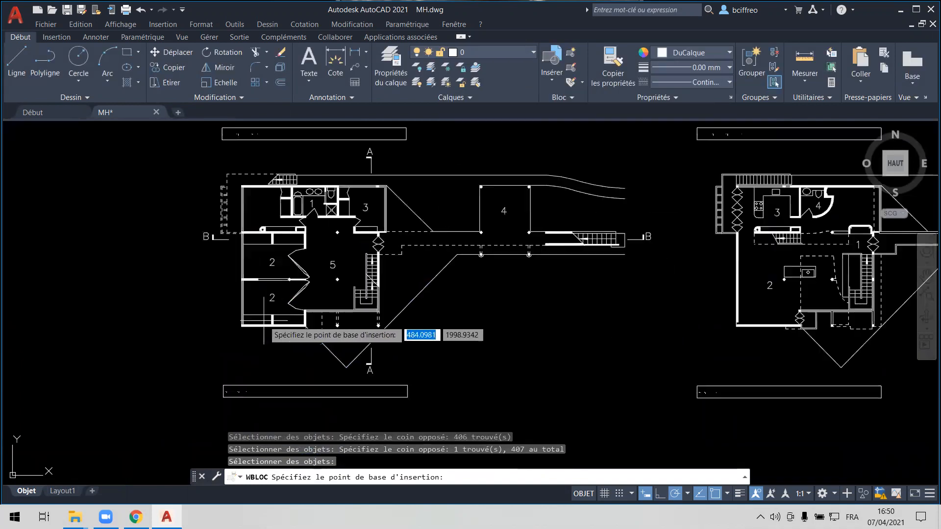
{"action": "left_click", "coordinate": [198, 314]}
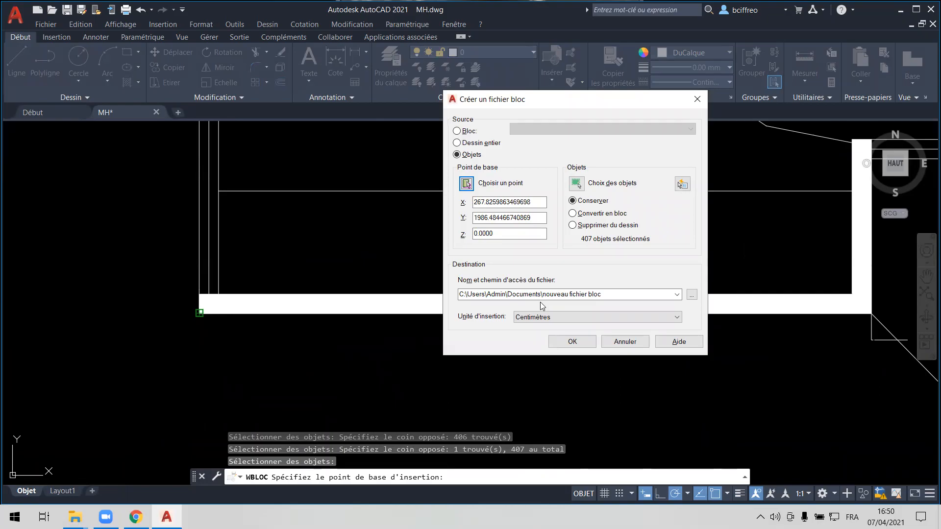
Write the selected plan to a file named MH RDC in the Vidéothèque DAO folder's Interface Autocad - Archicad subfolder, in centimetres.
{"action": "left_click", "coordinate": [692, 296]}
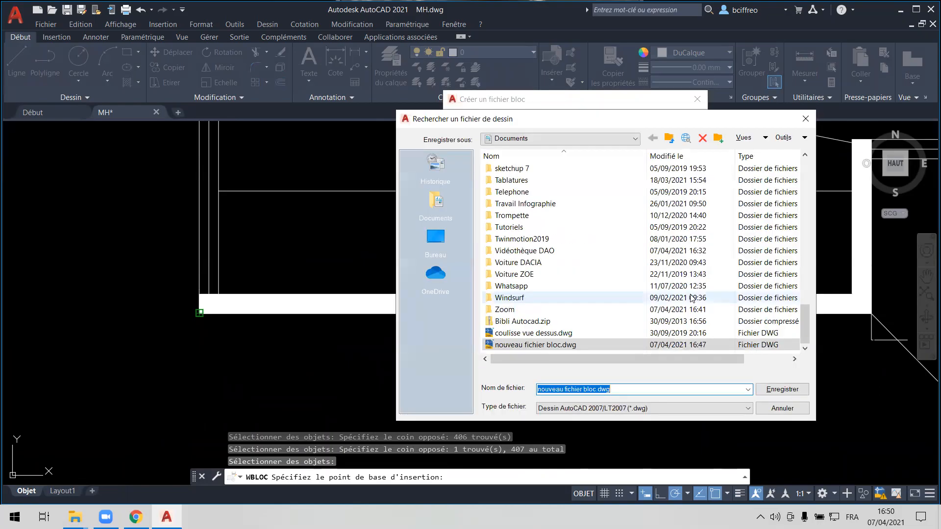
{"action": "double_click", "coordinate": [587, 250]}
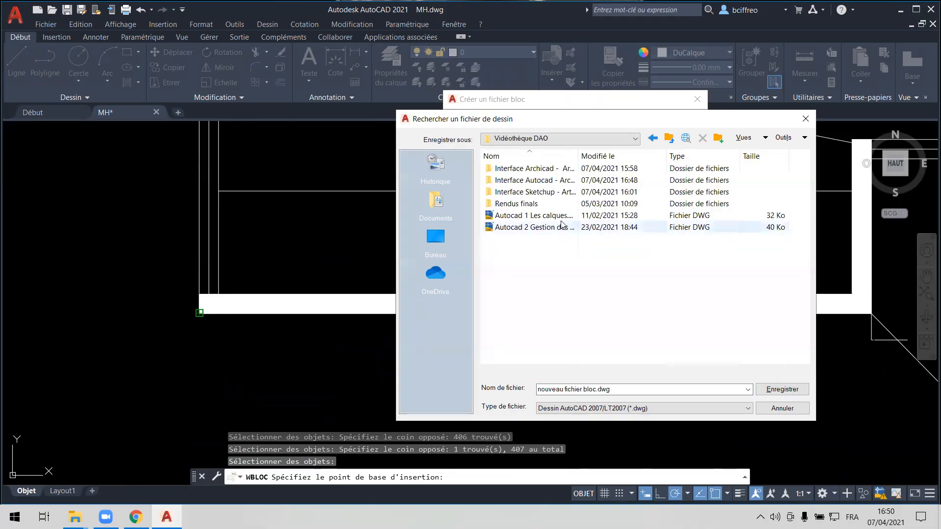
{"action": "double_click", "coordinate": [551, 181]}
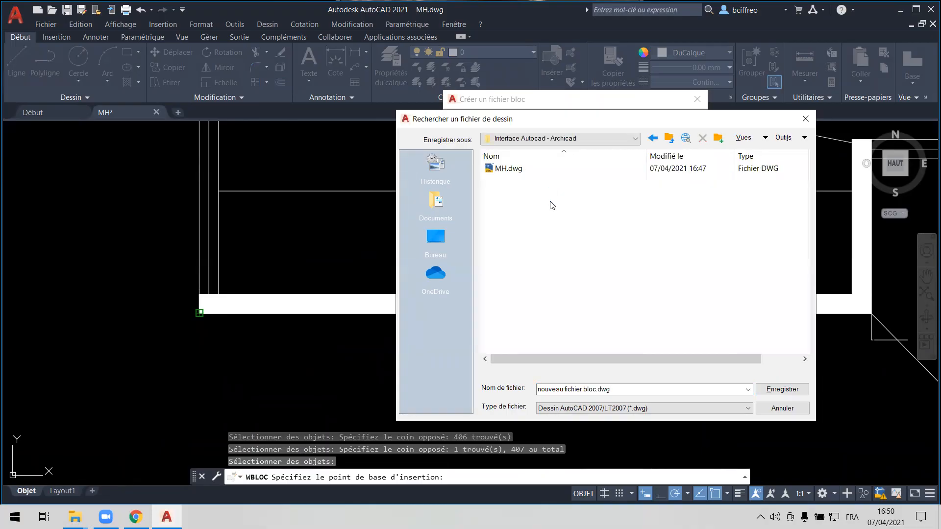
{"action": "left_click", "coordinate": [624, 391]}
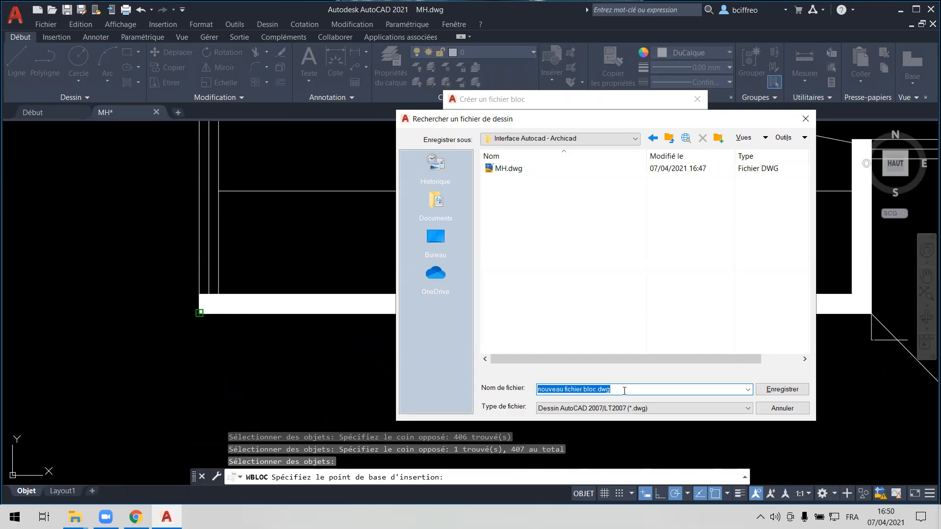
{"action": "type", "text": "m"}
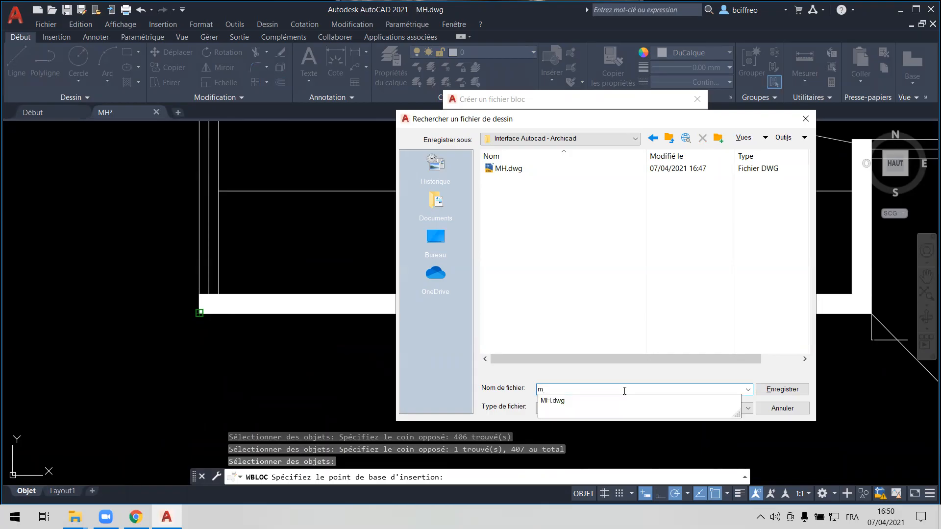
{"action": "type", "text": "h RDC"}
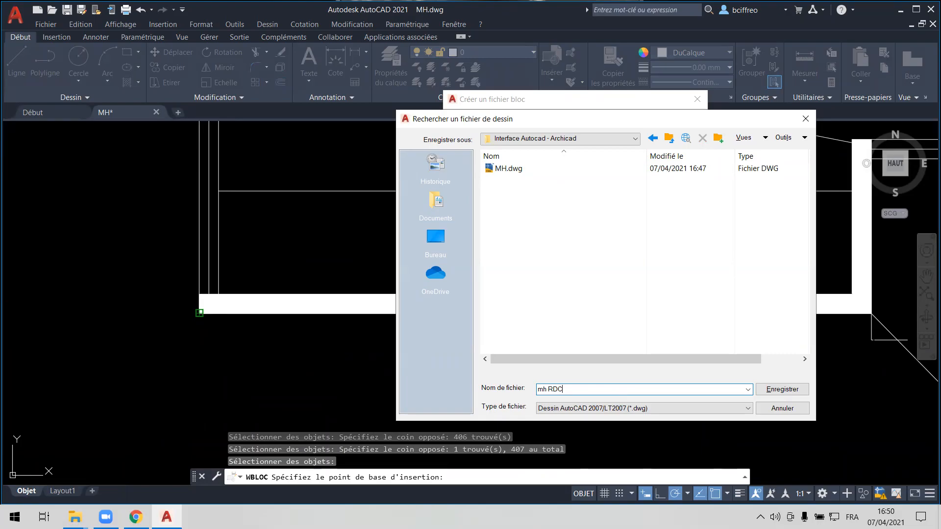
{"action": "left_click_drag", "start_coordinate": [547, 389], "coordinate": [519, 390]}
{"action": "type", "text": "MH"}
{"action": "left_click", "coordinate": [776, 392]}
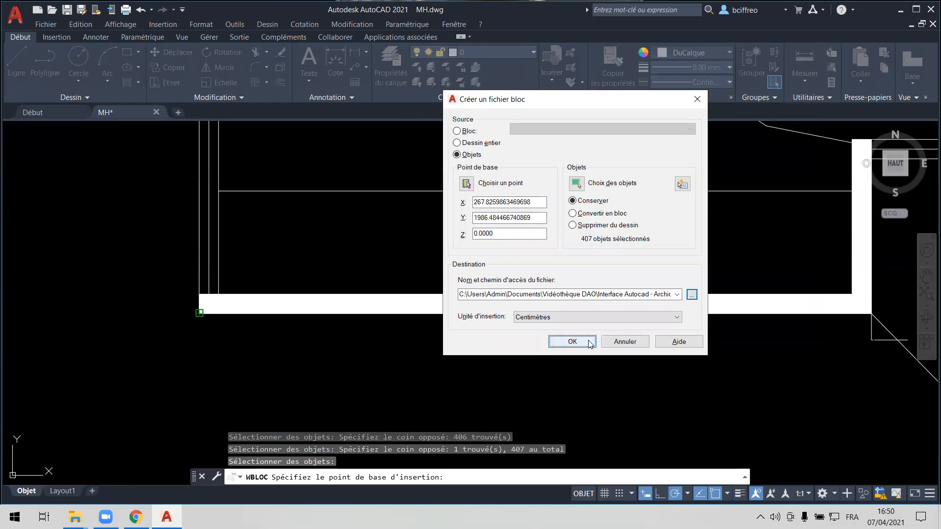
{"action": "left_click", "coordinate": [572, 341]}
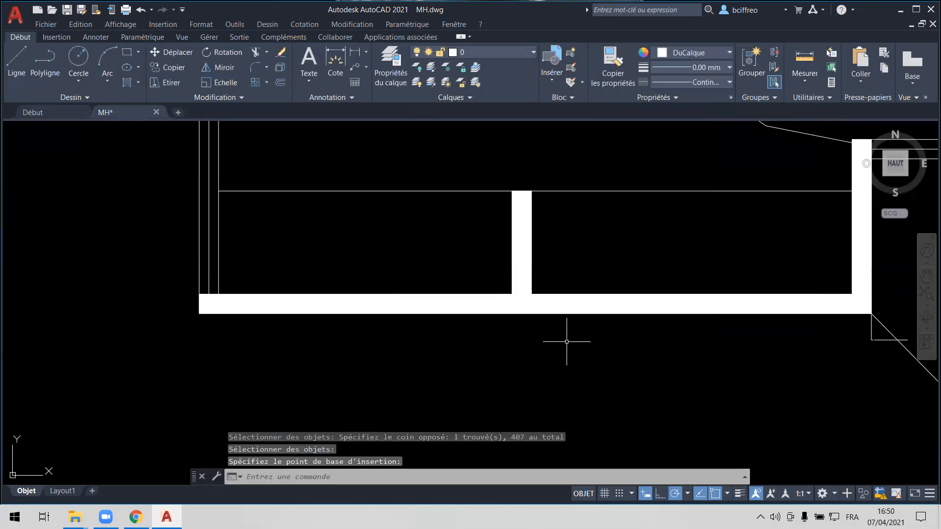
Start another Write Block export and select the entire middle floor plan as its source objects.
{"action": "scroll", "coordinate": [567, 336], "scroll_direction": "down", "scroll_amount": 8}
{"action": "middle_click_drag", "start_coordinate": [651, 327], "coordinate": [376, 328]}
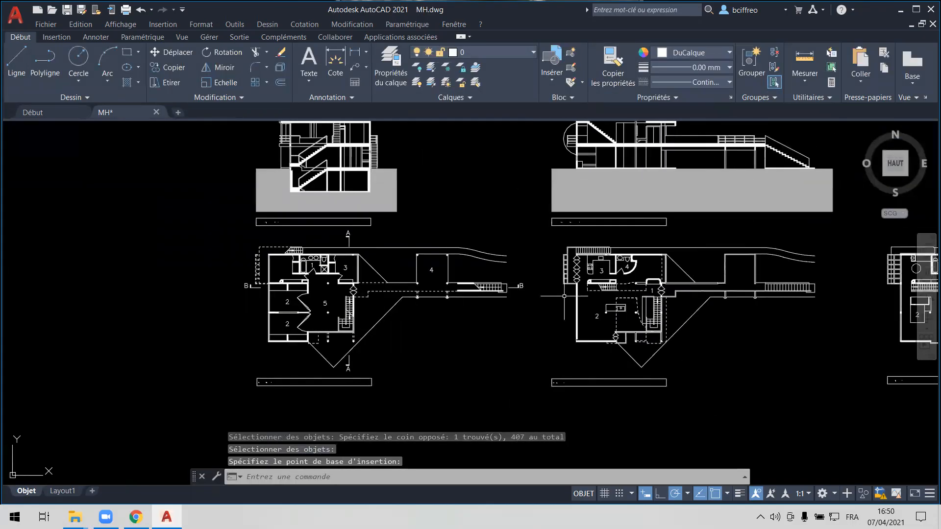
{"action": "middle_click_drag", "start_coordinate": [563, 295], "coordinate": [432, 300]}
{"action": "key", "text": "Return"}
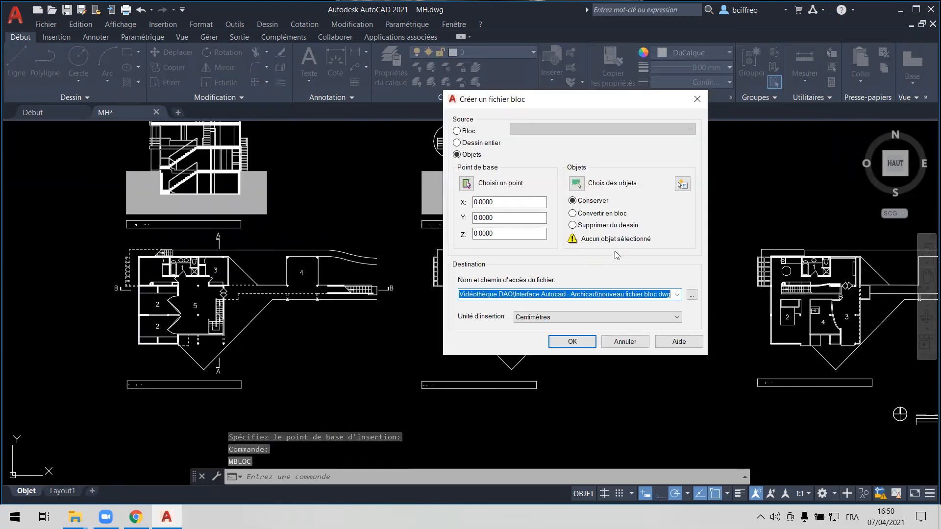
{"action": "left_click", "coordinate": [576, 184]}
{"action": "left_click", "coordinate": [415, 234]}
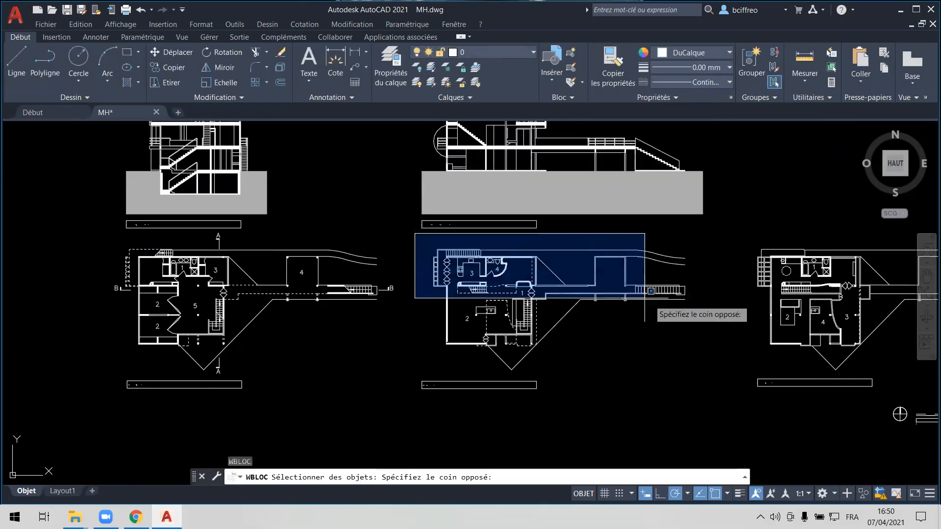
{"action": "left_click", "coordinate": [704, 375]}
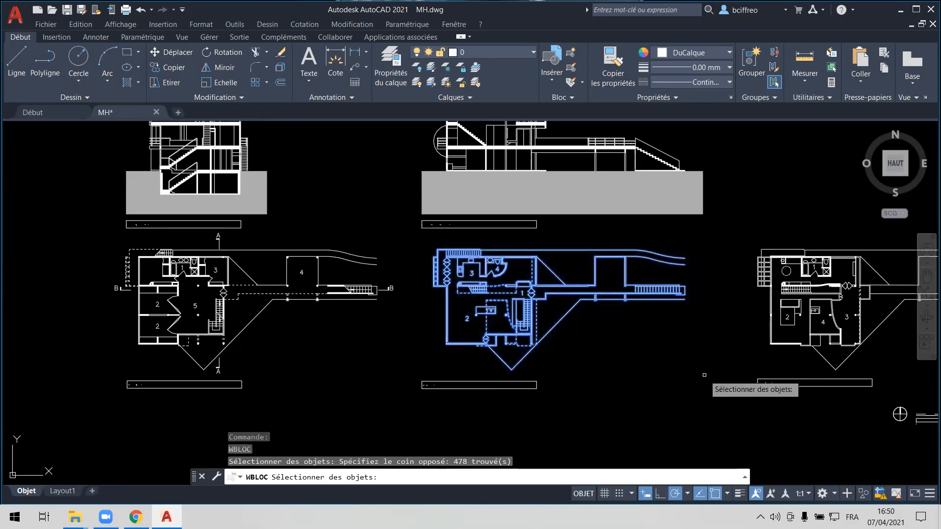
{"action": "key", "text": "Return"}
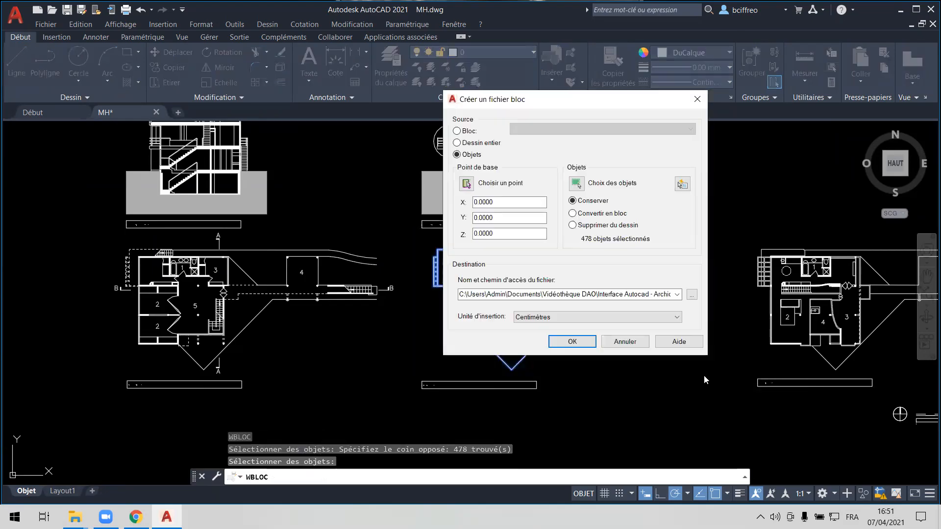
Set the base point at the lower-left outer wall corner of the middle floor plan.
{"action": "left_click", "coordinate": [467, 184]}
{"action": "scroll", "coordinate": [461, 353], "scroll_direction": "up", "scroll_amount": 5}
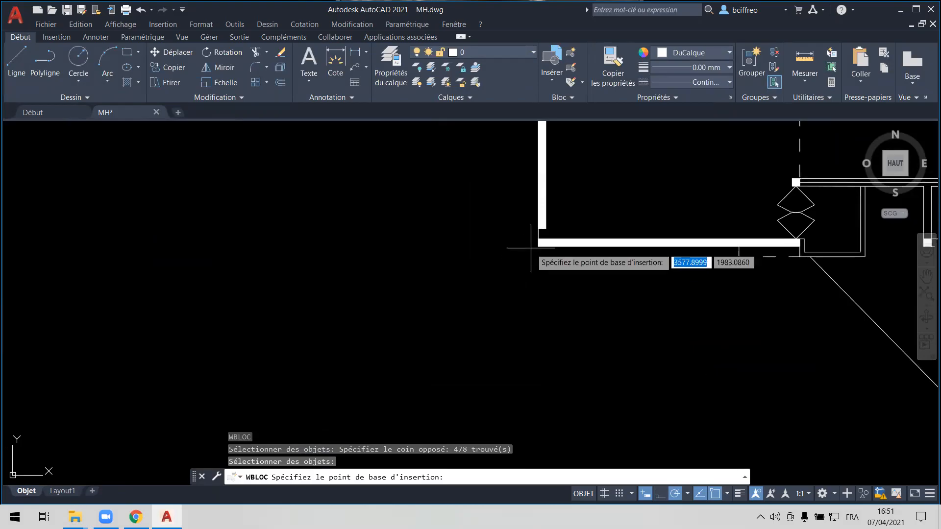
{"action": "left_click", "coordinate": [538, 246]}
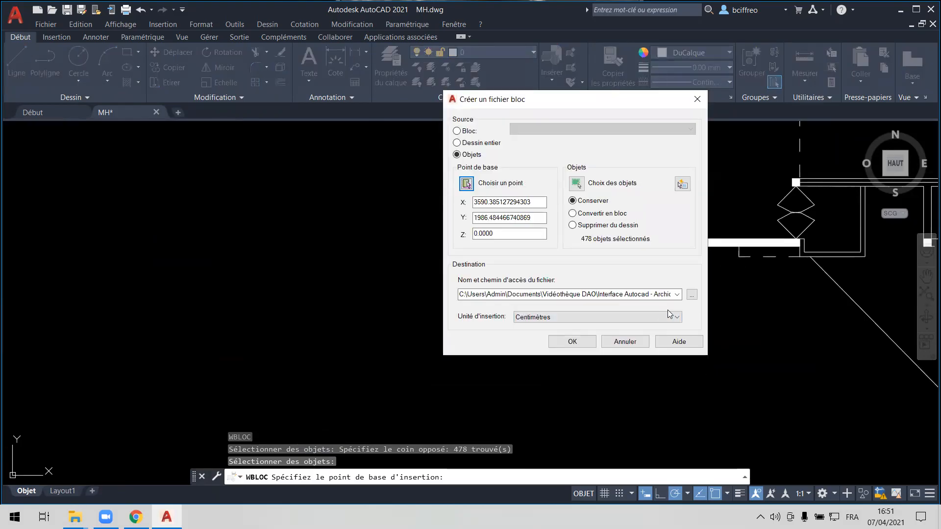
Write the selected middle floor plan to a file named MH R+1 in the Interface Autocad - Archicad folder.
{"action": "left_click", "coordinate": [691, 296]}
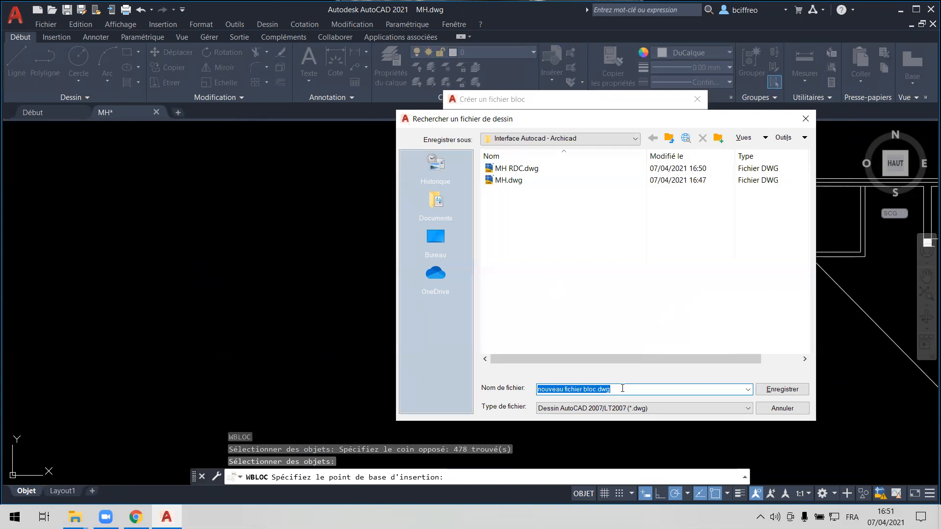
{"action": "type", "text": "M"}
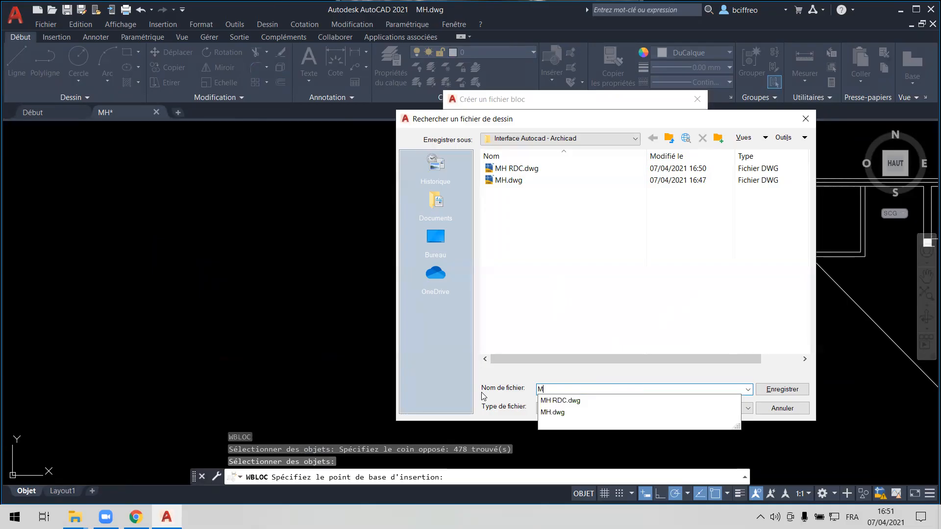
{"action": "type", "text": "H R"}
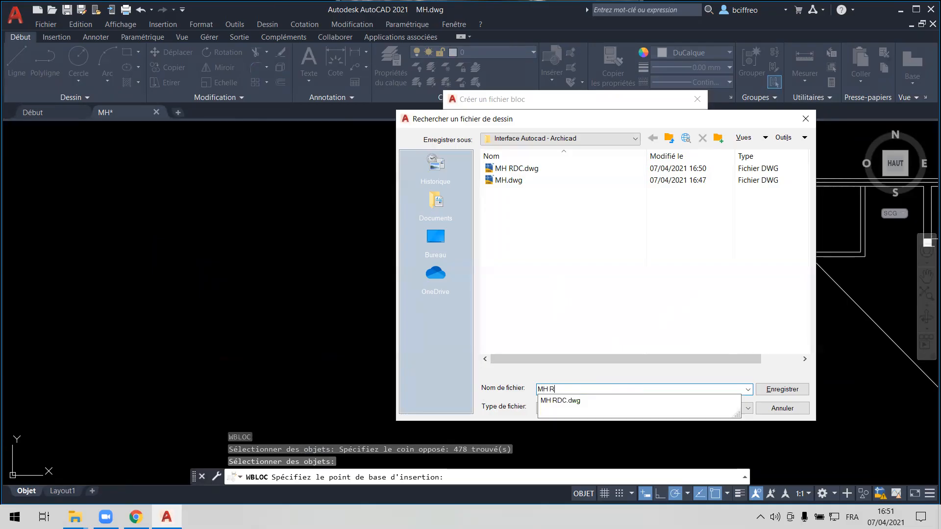
{"action": "type", "text": "+1"}
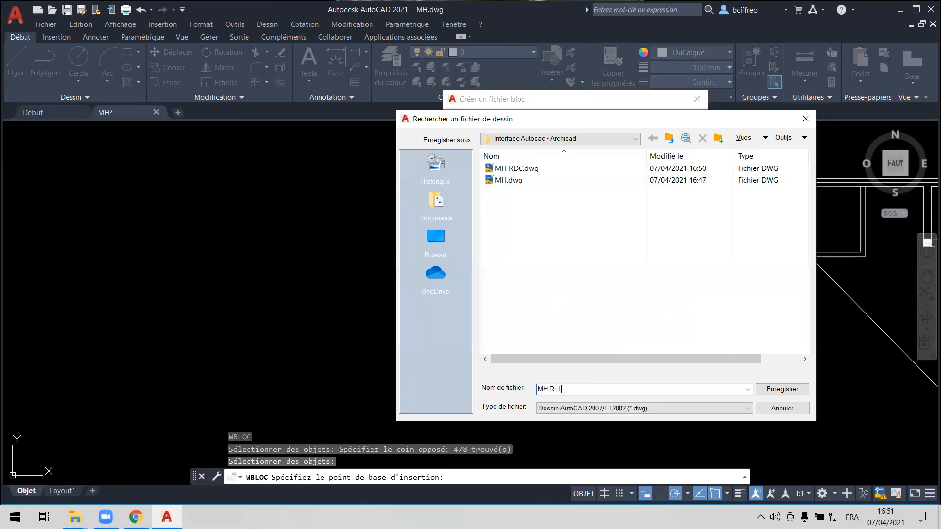
{"action": "left_click", "coordinate": [782, 389]}
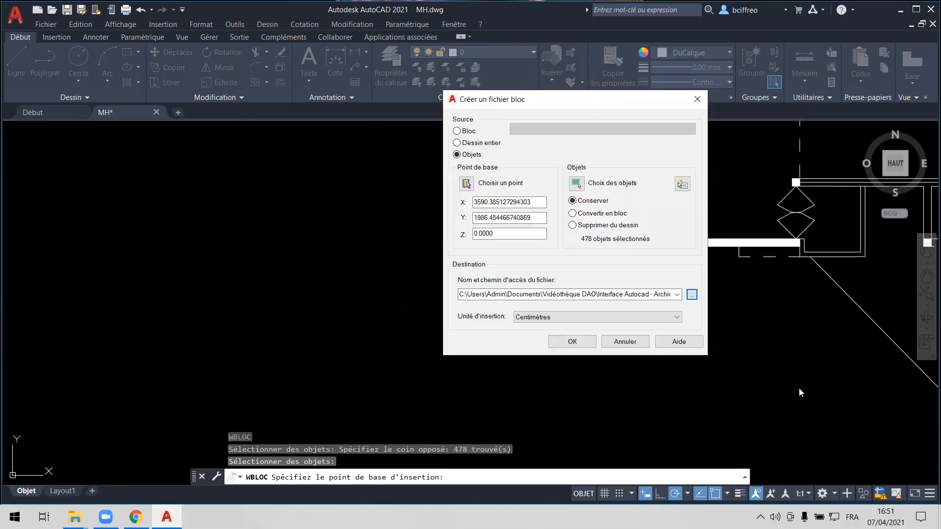
{"action": "left_click", "coordinate": [580, 340]}
Start another Write Block export and select the entire rightmost floor plan as its source objects, without its title box.
{"action": "scroll", "coordinate": [630, 331], "scroll_direction": "down", "scroll_amount": 5}
{"action": "middle_click_drag", "start_coordinate": [668, 336], "coordinate": [285, 340]}
{"action": "middle_click_drag", "start_coordinate": [479, 330], "coordinate": [392, 330]}
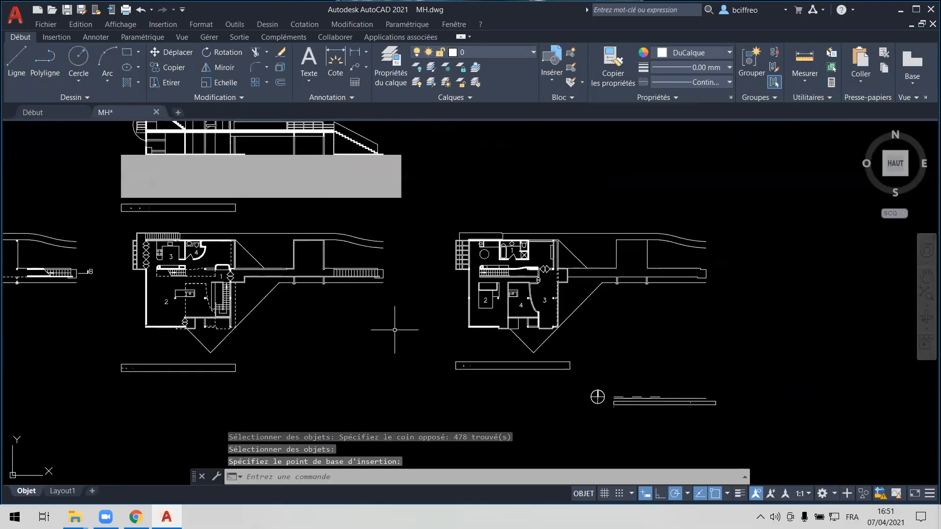
{"action": "key", "text": "Return"}
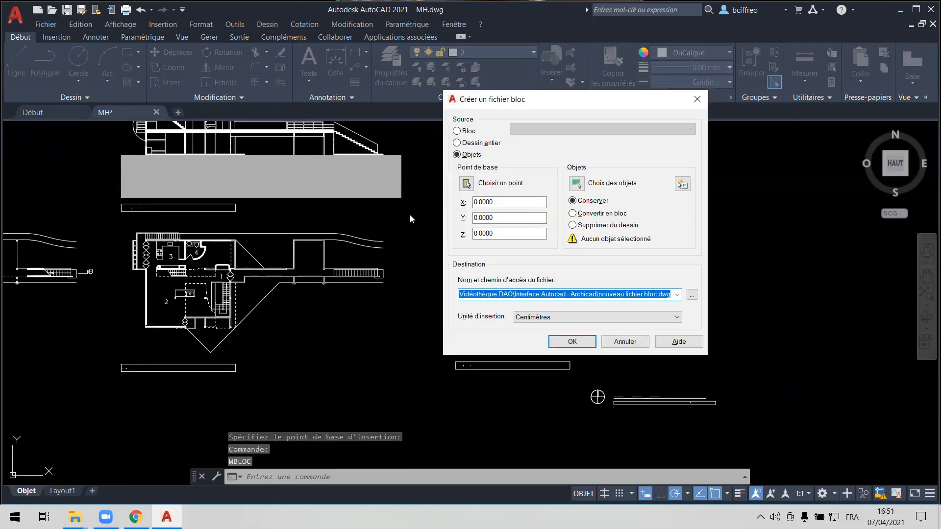
{"action": "left_click", "coordinate": [576, 184]}
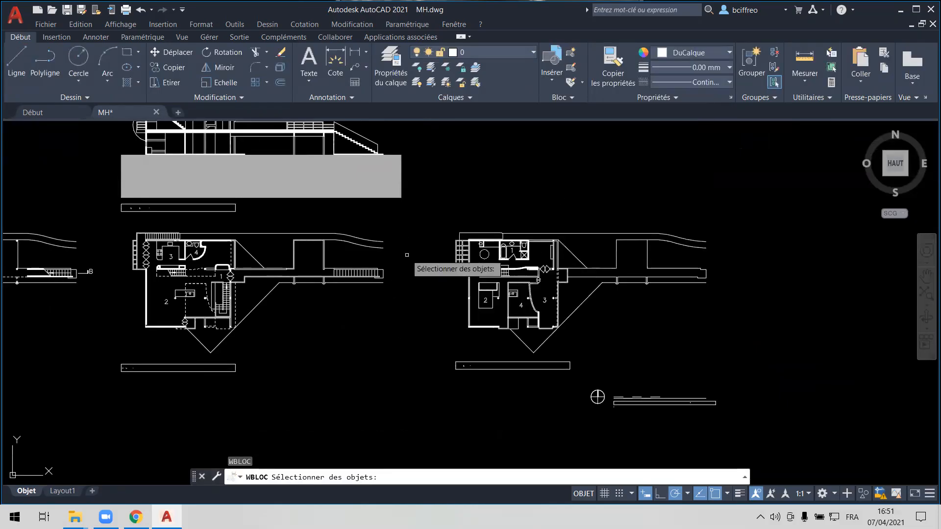
{"action": "left_click", "coordinate": [425, 217]}
{"action": "left_click", "coordinate": [749, 358]}
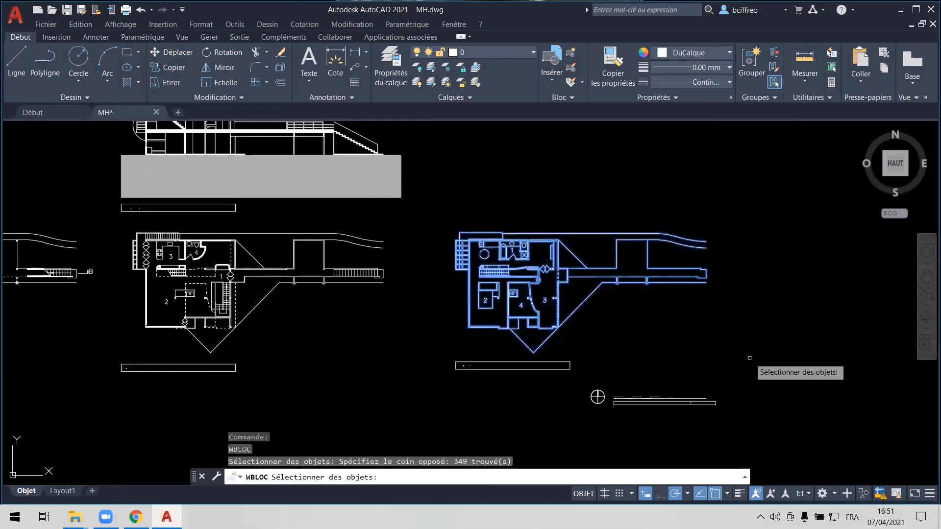
{"action": "key", "text": "Return"}
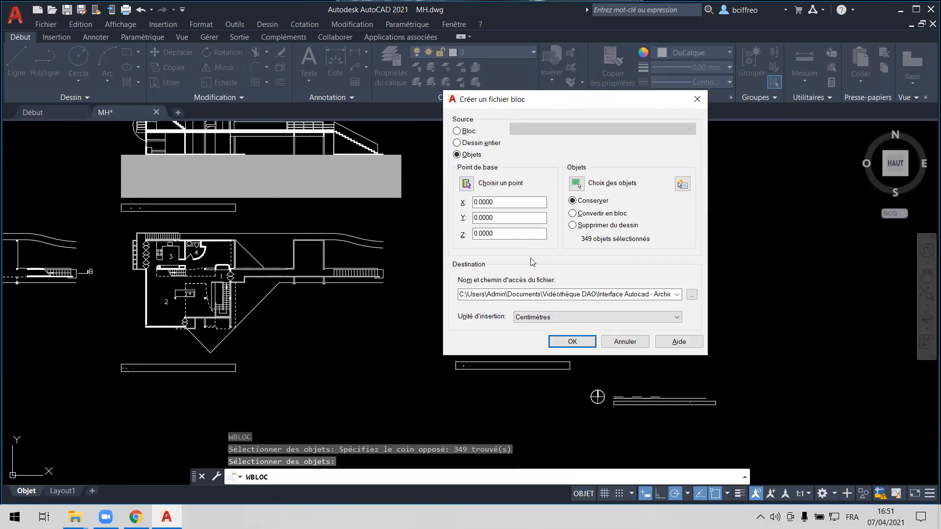
Set the base point at the lower-left outer wall corner of the rightmost floor plan.
{"action": "left_click", "coordinate": [467, 183]}
{"action": "scroll", "coordinate": [470, 329], "scroll_direction": "up", "scroll_amount": 5}
{"action": "scroll", "coordinate": [471, 329], "scroll_direction": "up", "scroll_amount": 4}
{"action": "left_click", "coordinate": [457, 319]}
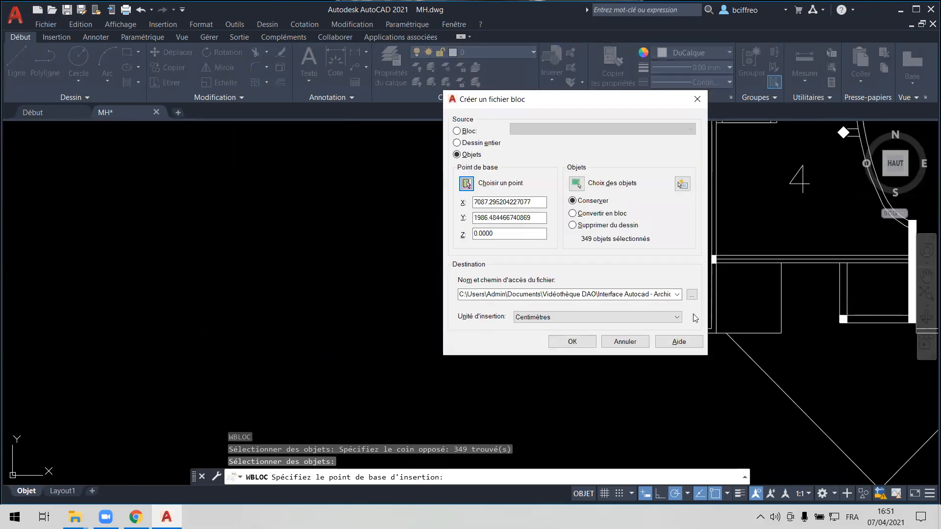
Write the selected rightmost floor plan to a file named MH R+2 in the Interface Autocad - Archicad folder.
{"action": "left_click", "coordinate": [691, 294]}
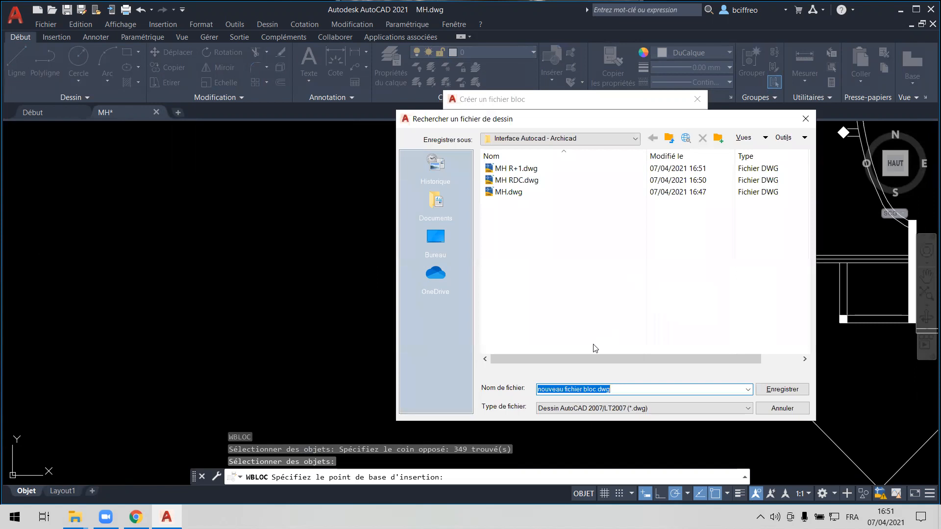
{"action": "type", "text": "MH R+2"}
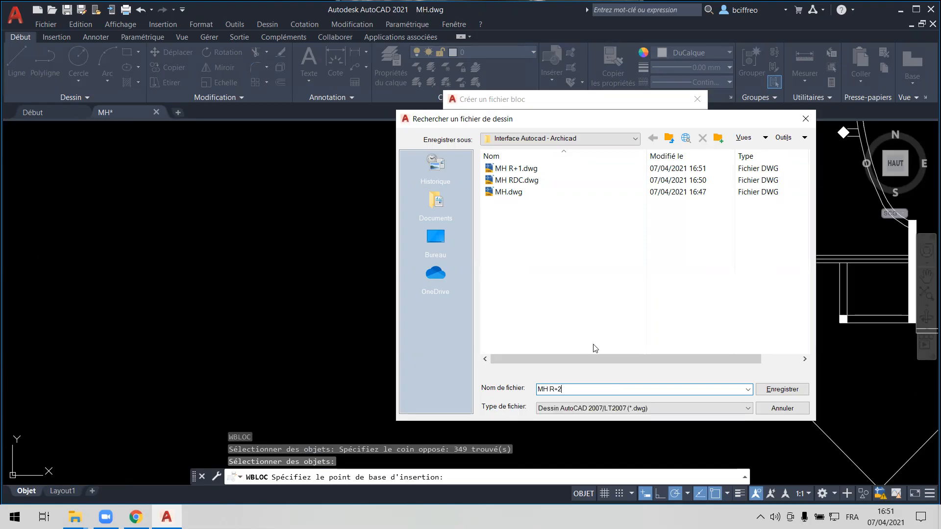
{"action": "left_click", "coordinate": [772, 387]}
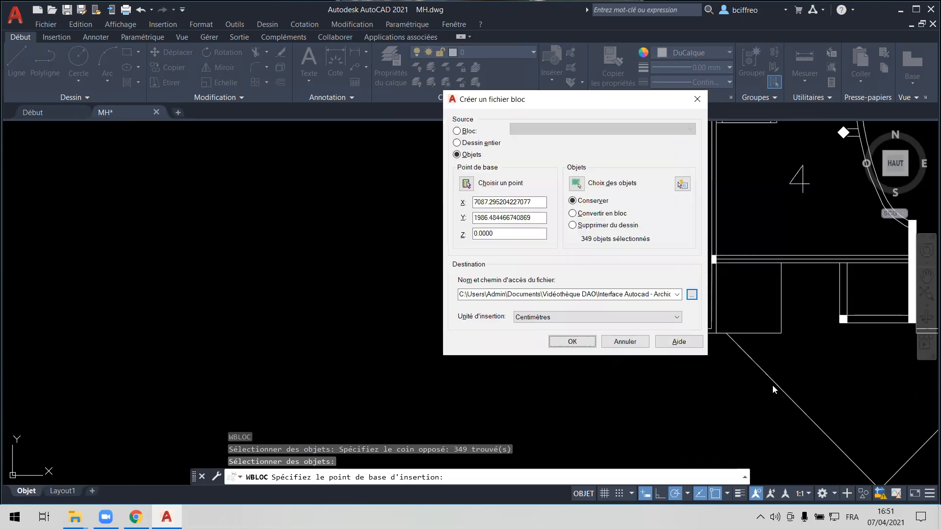
{"action": "left_click", "coordinate": [585, 340]}
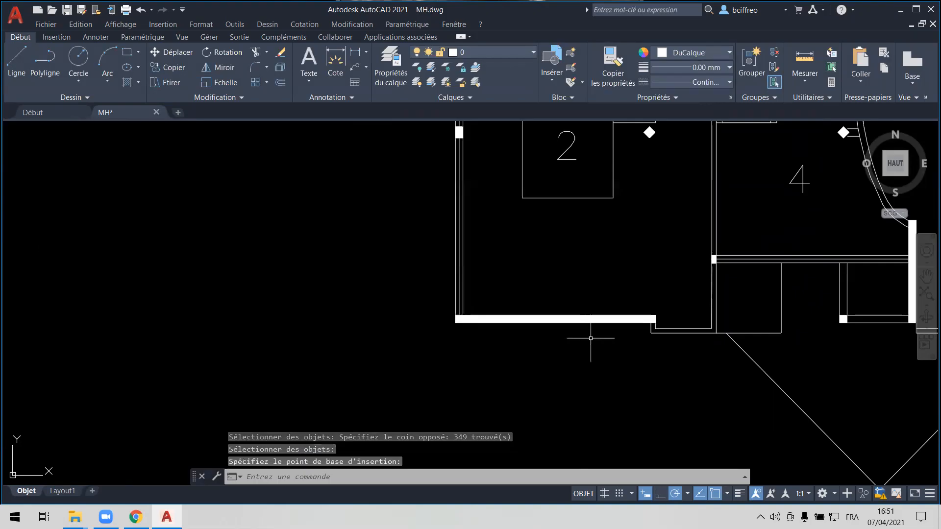
Start a Write Block export and select the narrow section above the first floor plan, including its grey ground fill.
{"action": "scroll", "coordinate": [585, 339], "scroll_direction": "down", "scroll_amount": 6}
{"action": "scroll", "coordinate": [416, 276], "scroll_direction": "up", "scroll_amount": 2}
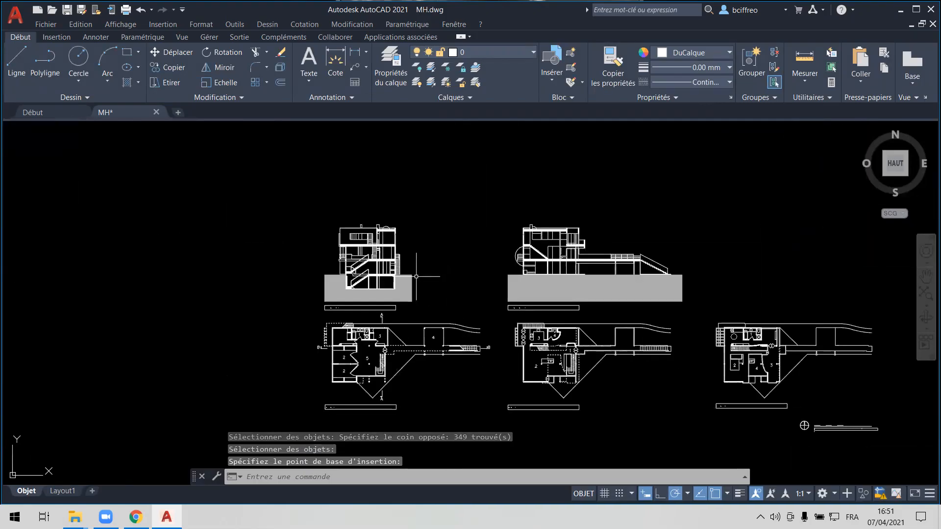
{"action": "scroll", "coordinate": [416, 277], "scroll_direction": "up", "scroll_amount": 2}
{"action": "middle_click_drag", "start_coordinate": [484, 256], "coordinate": [452, 237]}
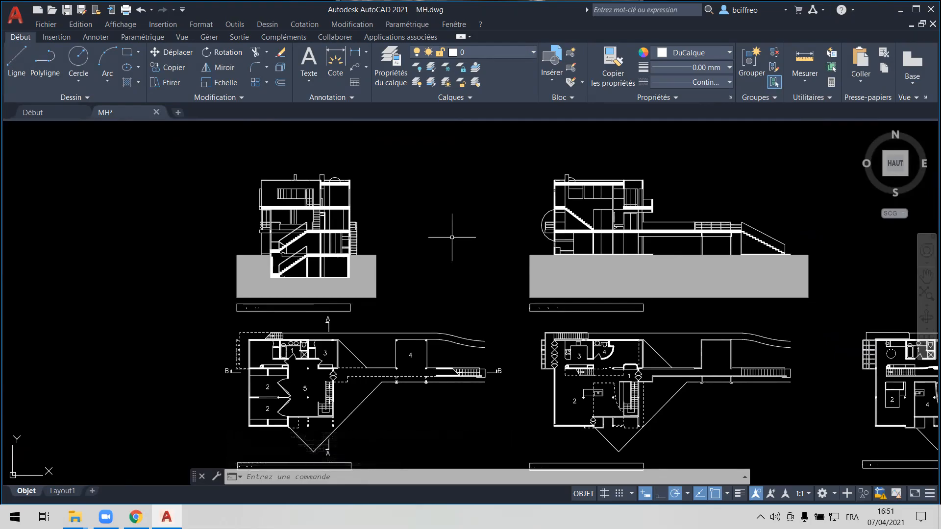
{"action": "type", "text": "wbloc"}
{"action": "key", "text": "Return"}
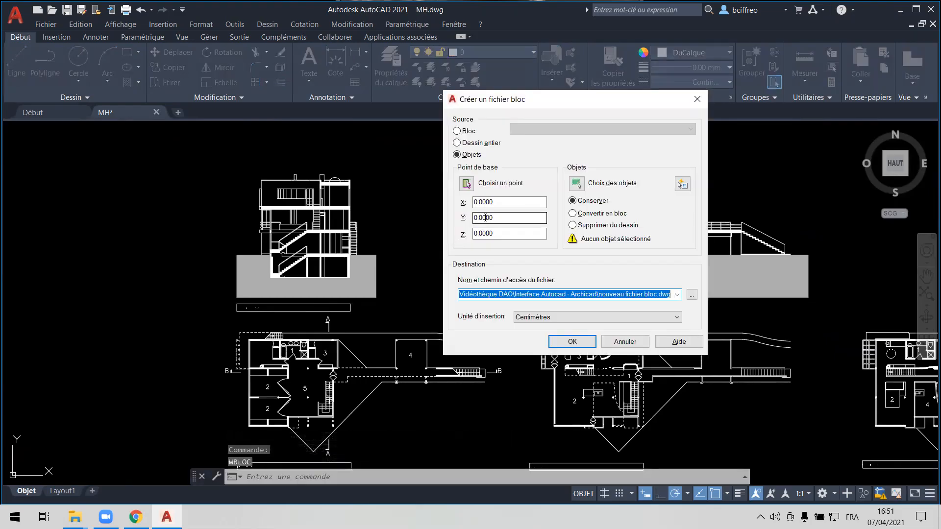
{"action": "left_click", "coordinate": [576, 184]}
{"action": "left_click", "coordinate": [205, 151]}
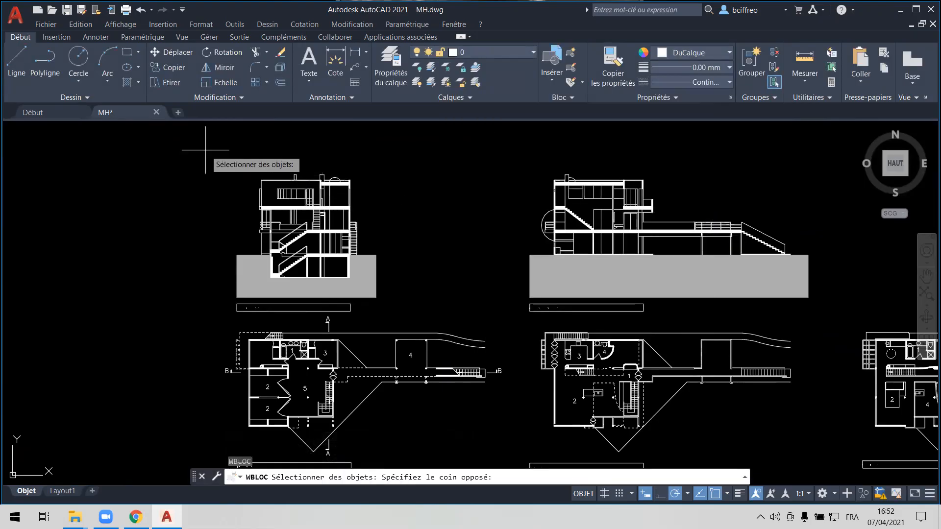
{"action": "left_click", "coordinate": [386, 303]}
{"action": "key", "text": "Return"}
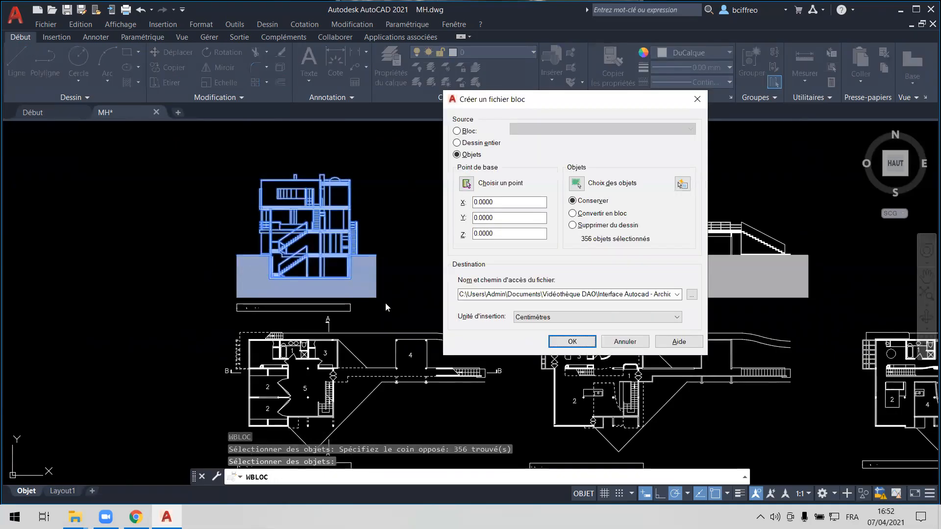
Set the base point where the narrow section's left facade line meets the top of the grey ground.
{"action": "left_click", "coordinate": [466, 185]}
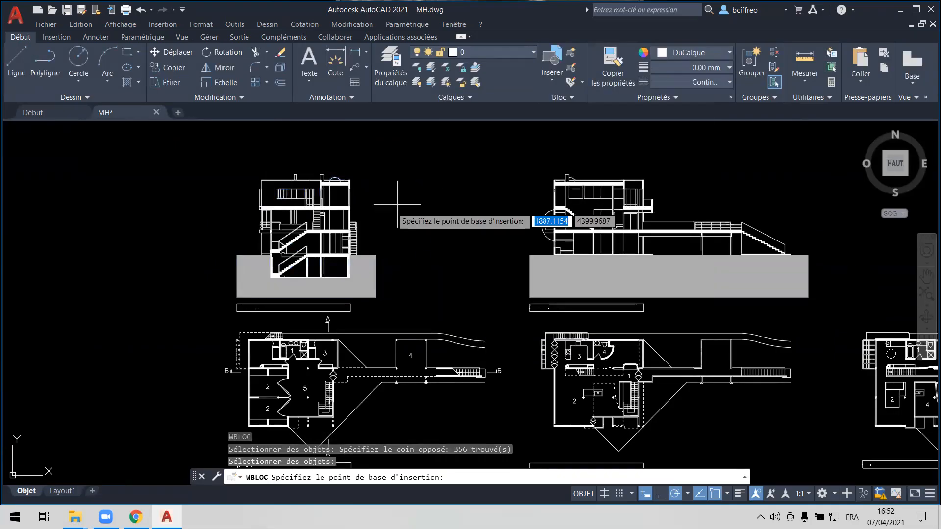
{"action": "scroll", "coordinate": [235, 279], "scroll_direction": "up", "scroll_amount": 6}
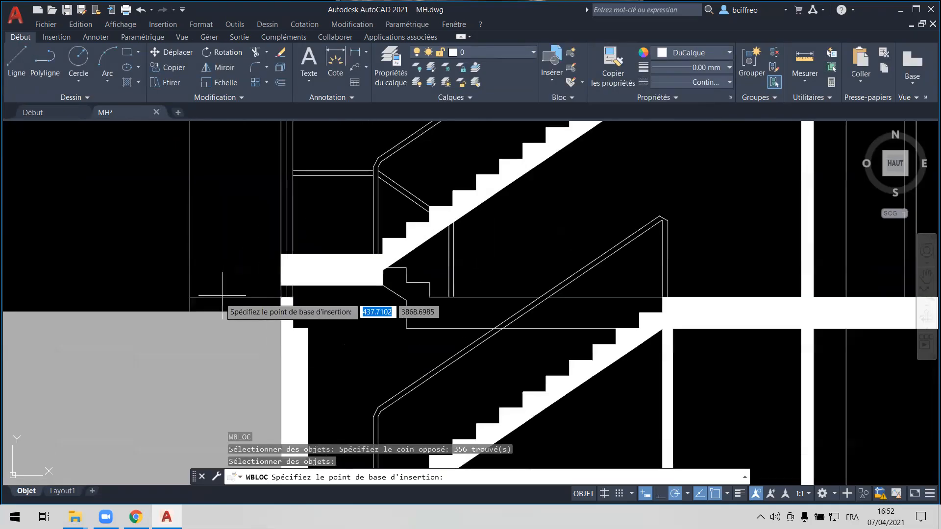
{"action": "left_click", "coordinate": [191, 311]}
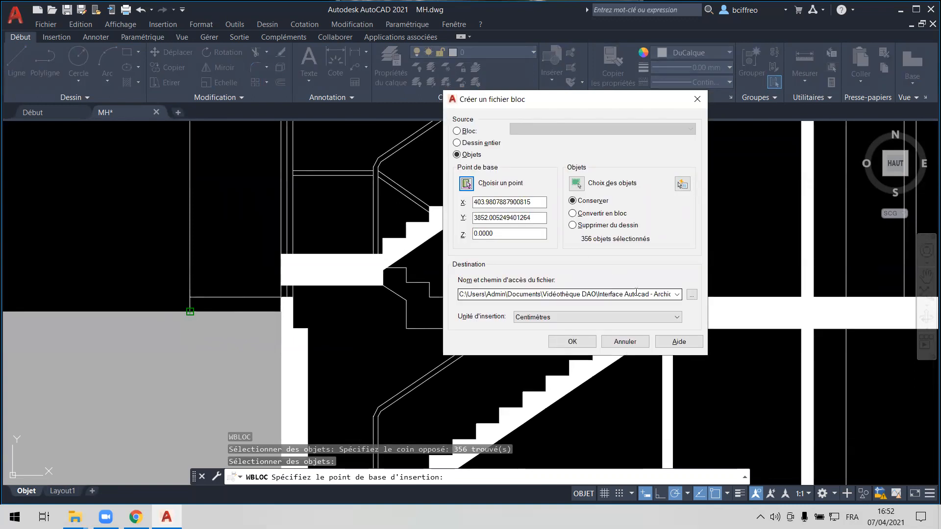
Write the selected section to a file named Coupe AA in the Interface Autocad - Archicad folder.
{"action": "left_click", "coordinate": [691, 295]}
{"action": "left_click_drag", "start_coordinate": [620, 389], "coordinate": [495, 395]}
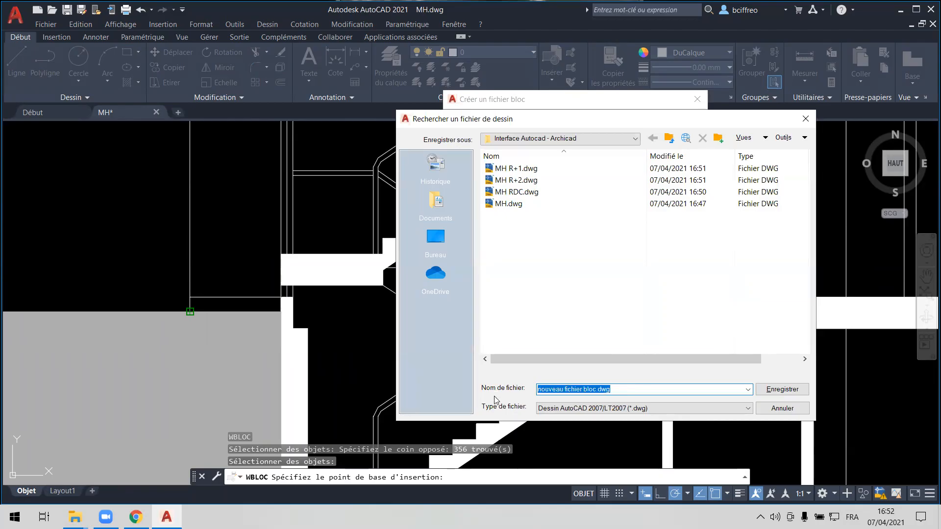
{"action": "type", "text": "Coupe"}
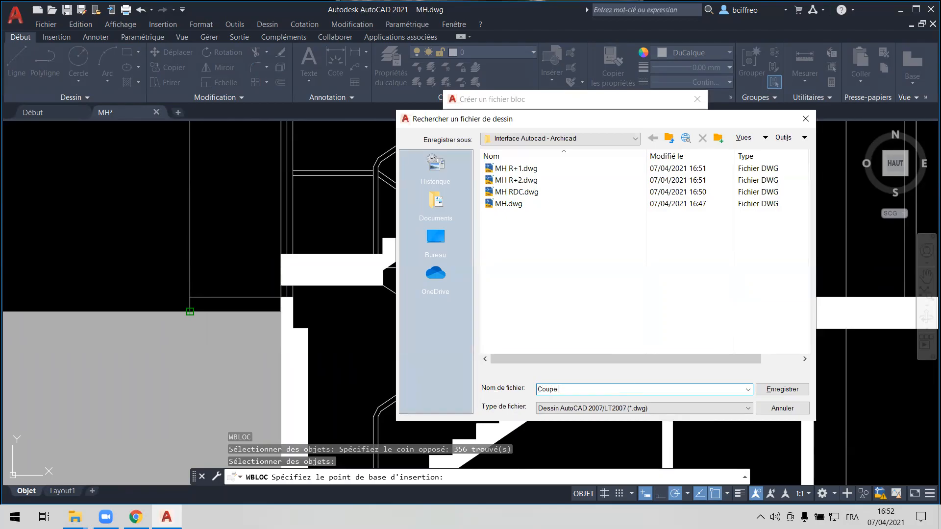
{"action": "type", "text": " AA"}
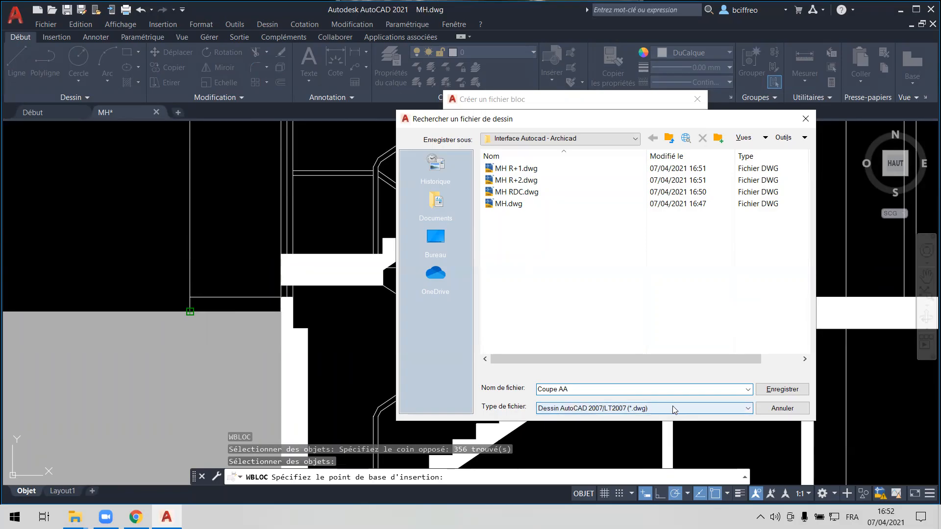
{"action": "left_click", "coordinate": [763, 390]}
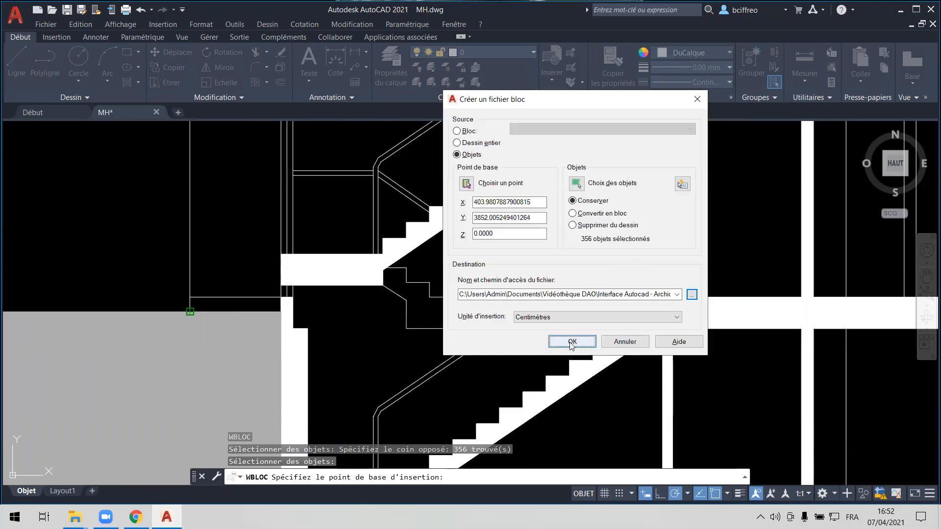
{"action": "left_click", "coordinate": [568, 343]}
Start another Write Block export and select the long section with the ramp, including its grey ground fill.
{"action": "scroll", "coordinate": [589, 321], "scroll_direction": "down", "scroll_amount": 6}
{"action": "middle_click_drag", "start_coordinate": [670, 321], "coordinate": [495, 275]}
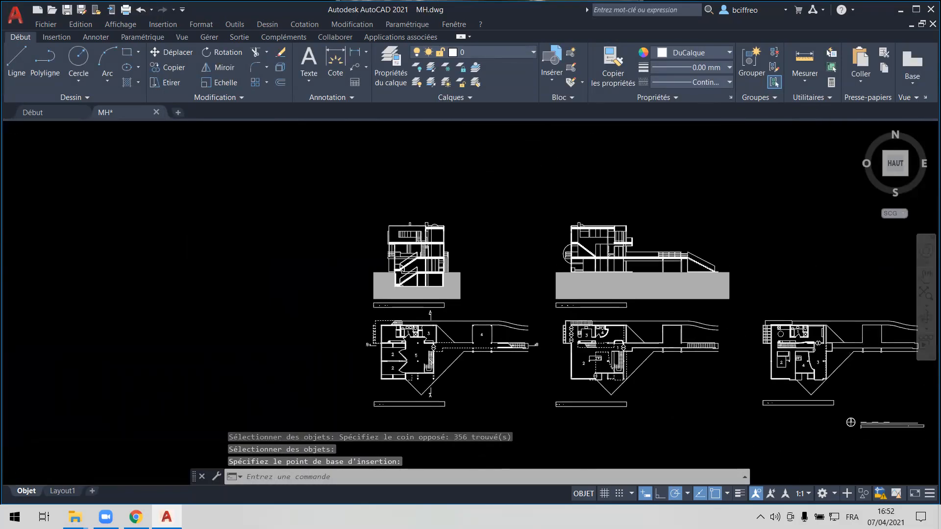
{"action": "key", "text": "Return"}
{"action": "left_click", "coordinate": [577, 184]}
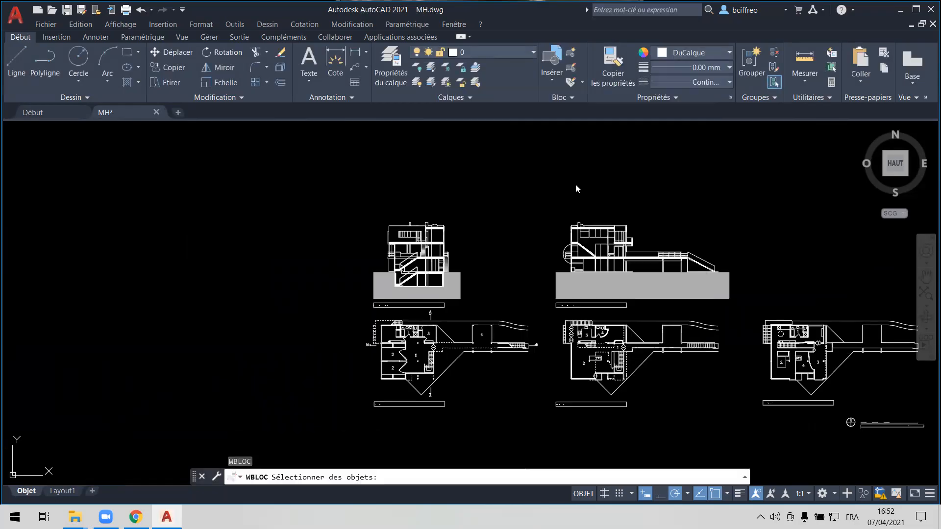
{"action": "left_click", "coordinate": [530, 201]}
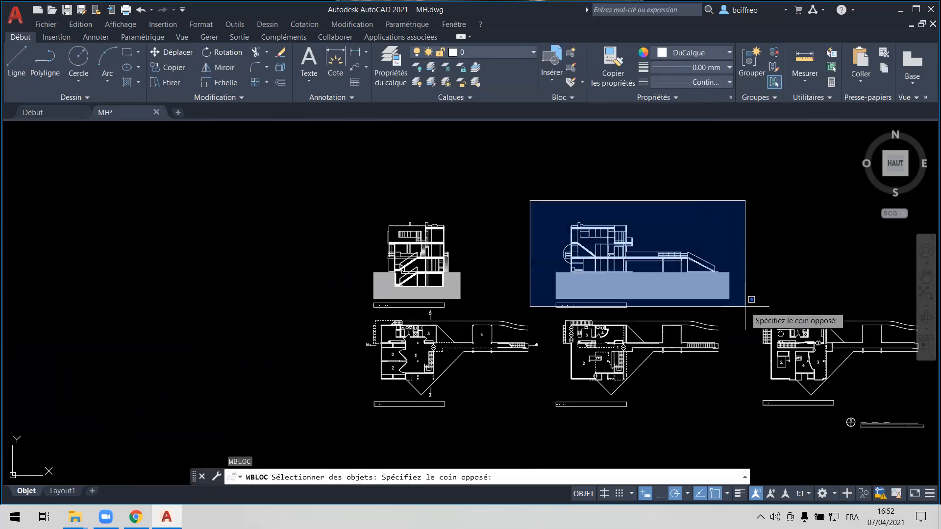
{"action": "left_click", "coordinate": [745, 306]}
{"action": "key", "text": "Return"}
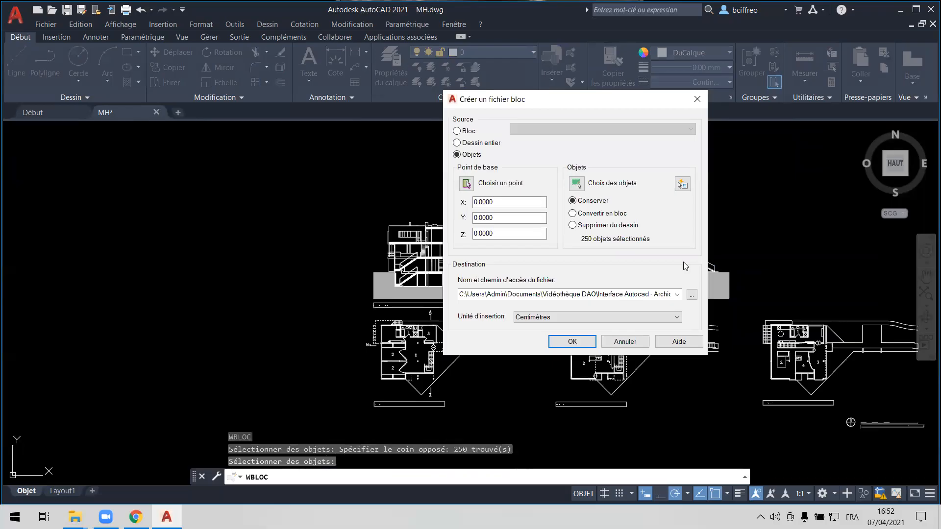
Set the base point at the long section's left outer wall corner at ground level.
{"action": "left_click", "coordinate": [466, 183]}
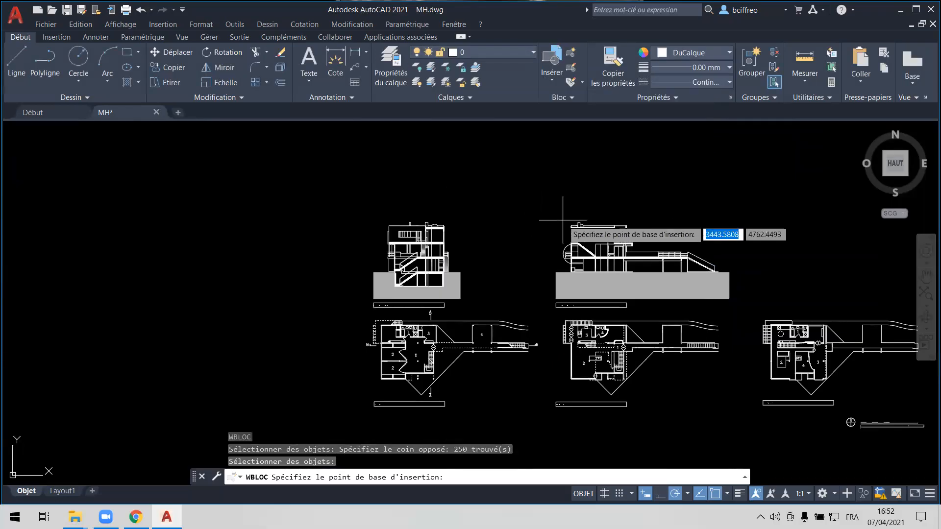
{"action": "scroll", "coordinate": [585, 313], "scroll_direction": "up", "scroll_amount": 3}
{"action": "scroll", "coordinate": [586, 318], "scroll_direction": "up", "scroll_amount": 2}
{"action": "left_click", "coordinate": [585, 370]}
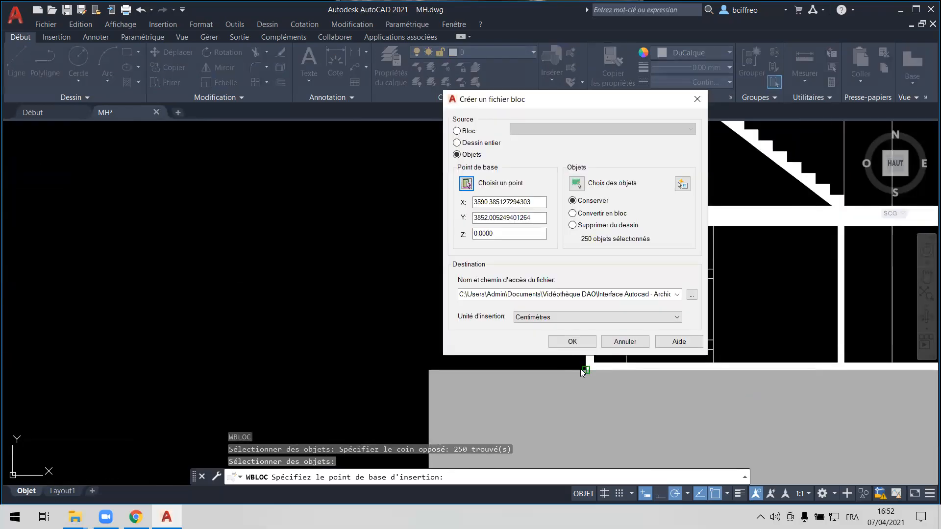
Write the long section to a file named Coupe BB in the Interface Autocad - Archicad folder.
{"action": "left_click", "coordinate": [691, 294]}
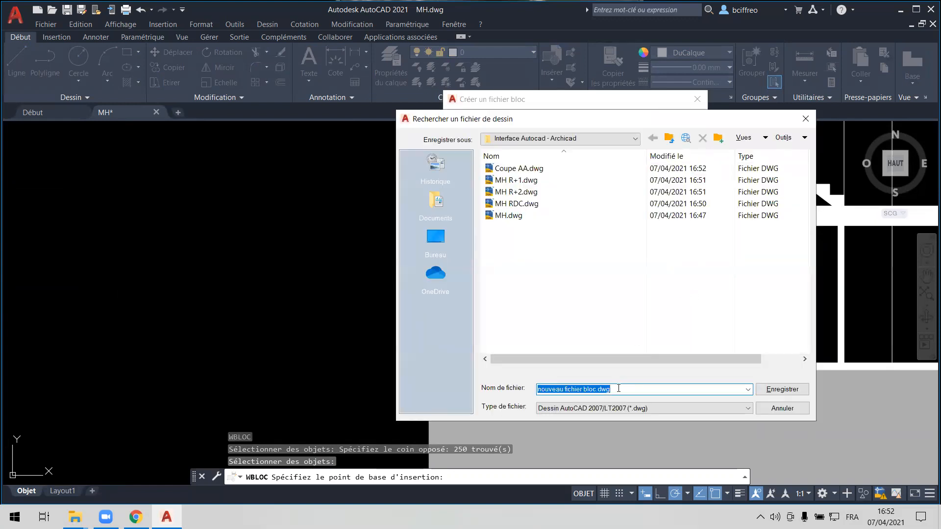
{"action": "type", "text": "Coupe "}
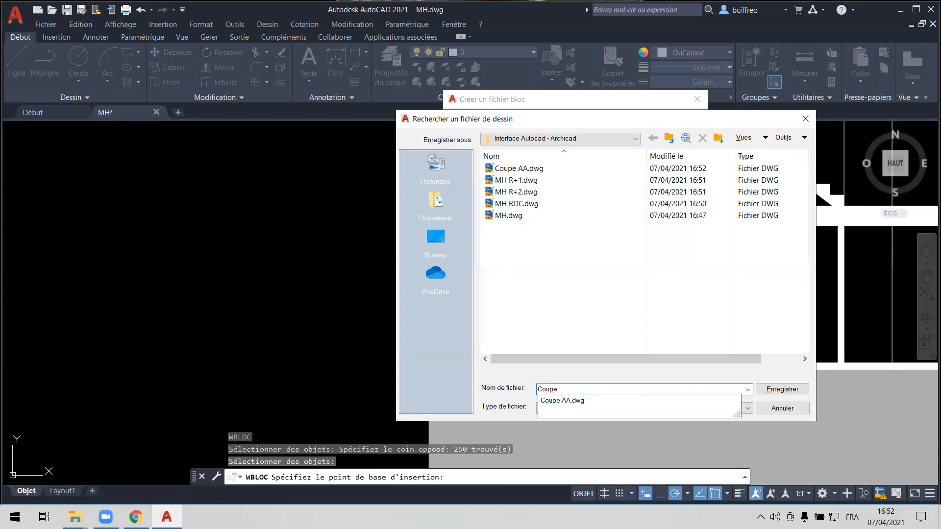
{"action": "type", "text": "BB"}
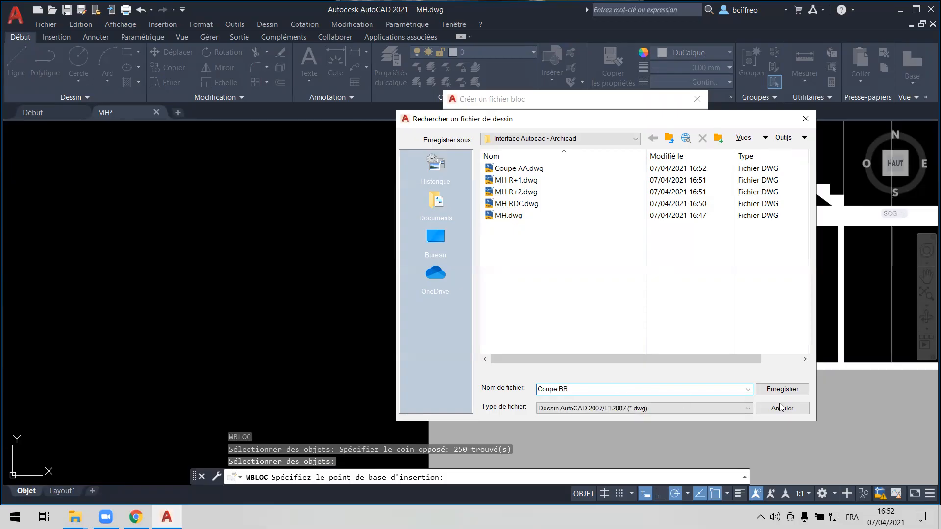
{"action": "left_click", "coordinate": [790, 390]}
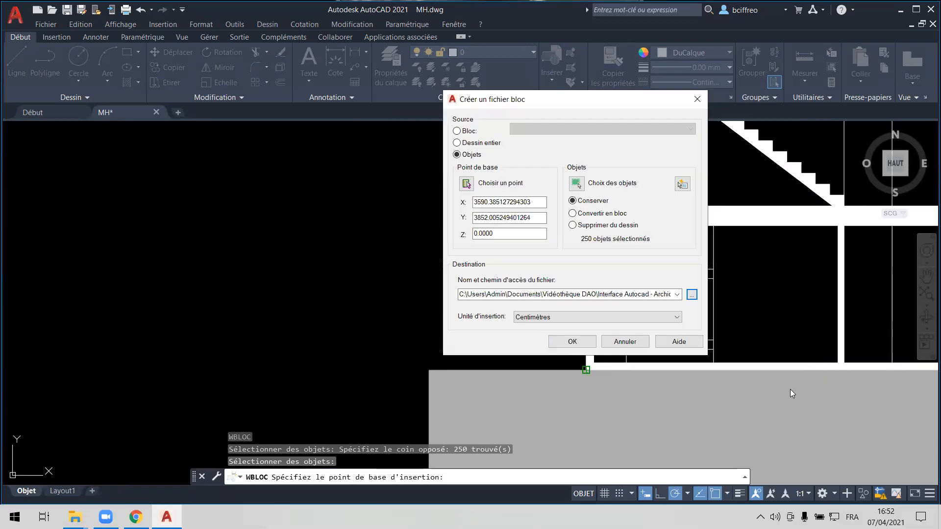
{"action": "left_click", "coordinate": [572, 342]}
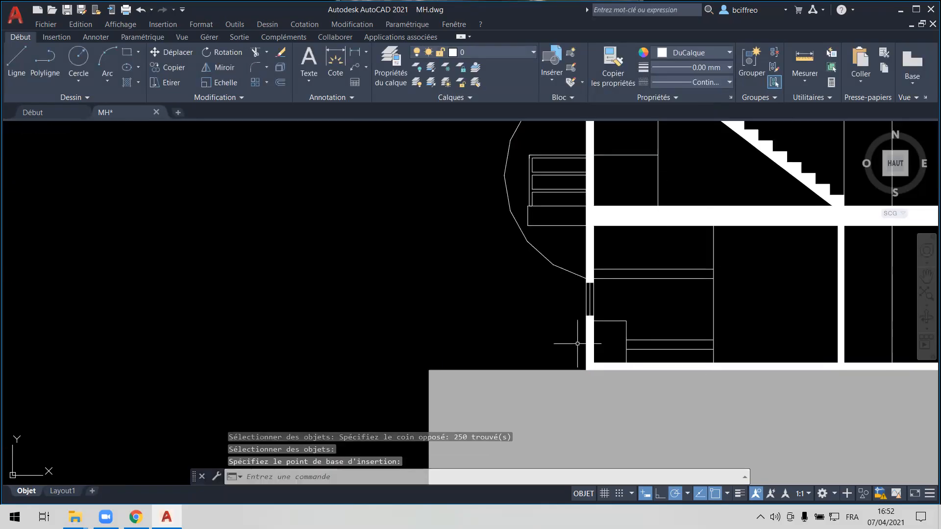
Check the exported files in the Interface Autocad - Archicad folder, and quit AutoCAD while saving the changes to MH.dwg.
{"action": "left_click", "coordinate": [75, 517]}
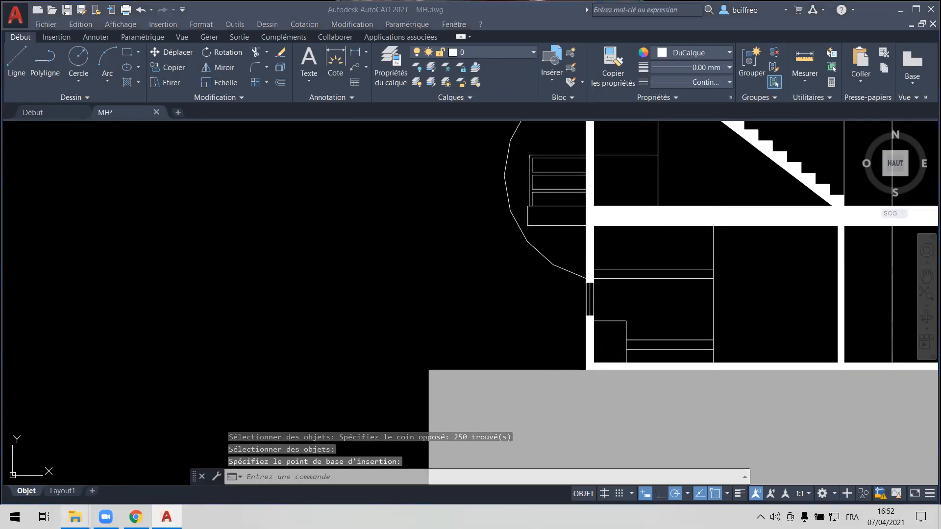
{"action": "left_click", "coordinate": [68, 477]}
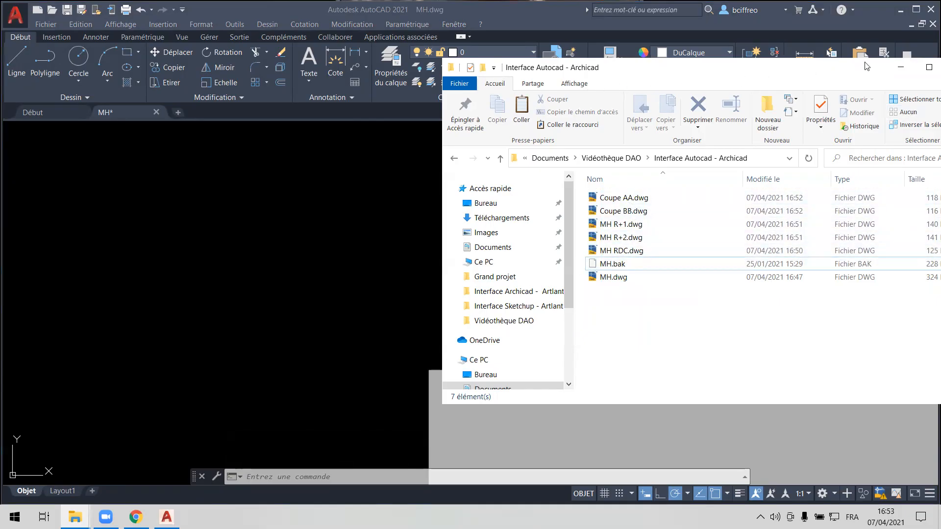
{"action": "left_click", "coordinate": [900, 67]}
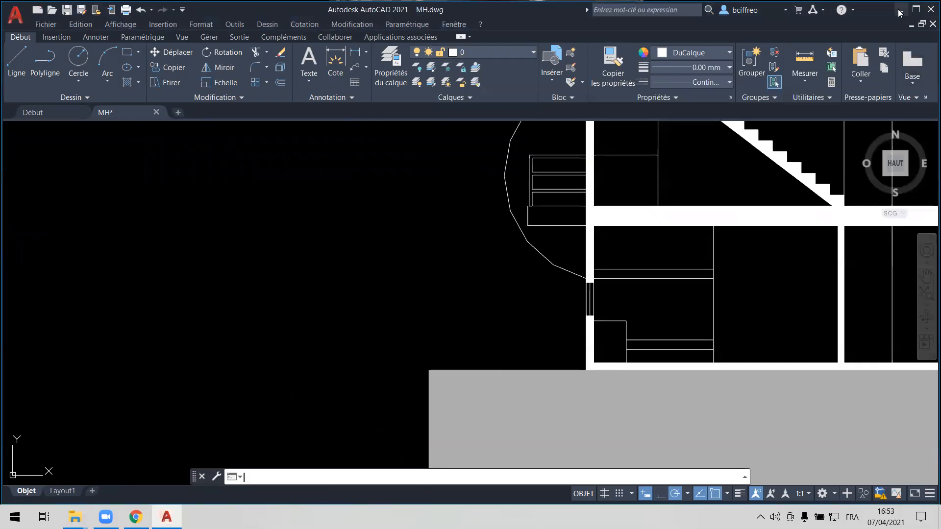
{"action": "left_click", "coordinate": [928, 9]}
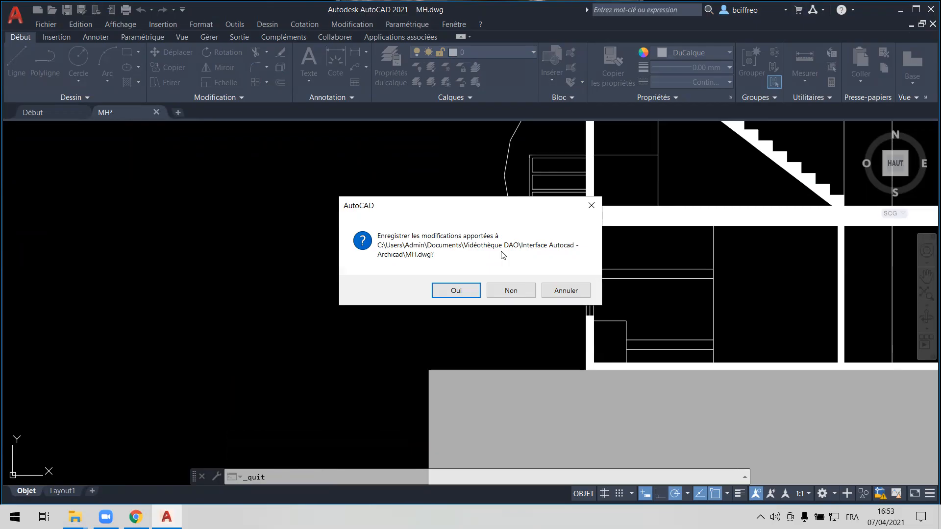
{"action": "left_click", "coordinate": [465, 292]}
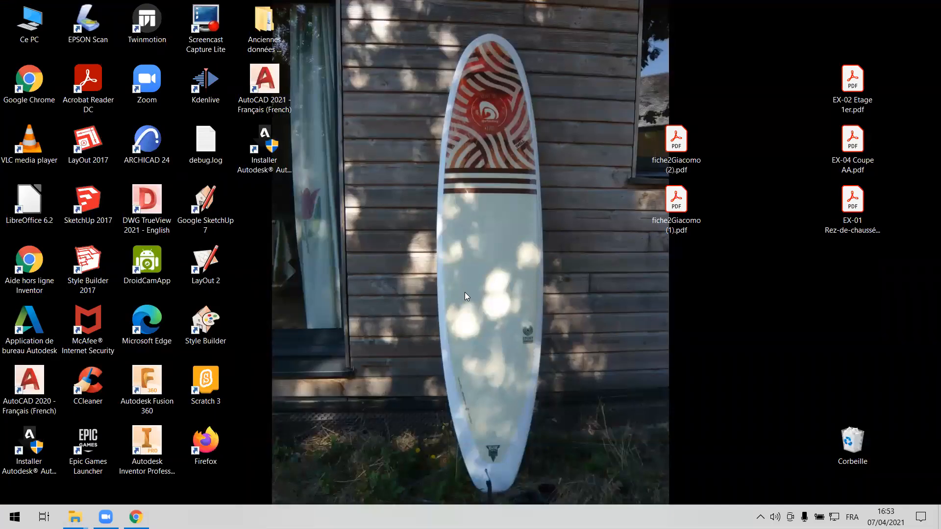
Launch ARCHICAD 24 and create a new project from the template Modèle par défaut 24.tpl.
{"action": "left_click", "coordinate": [145, 144]}
{"action": "double_click", "coordinate": [144, 144]}
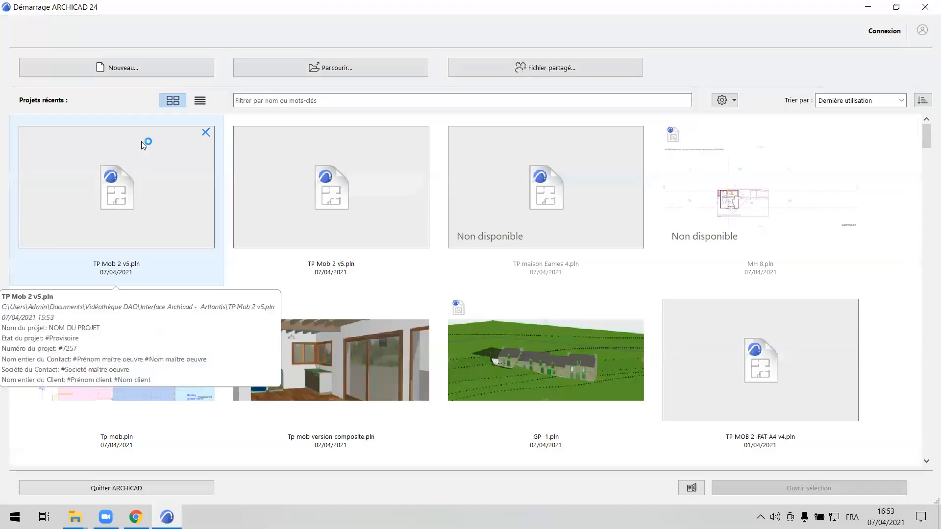
{"action": "left_click", "coordinate": [112, 69]}
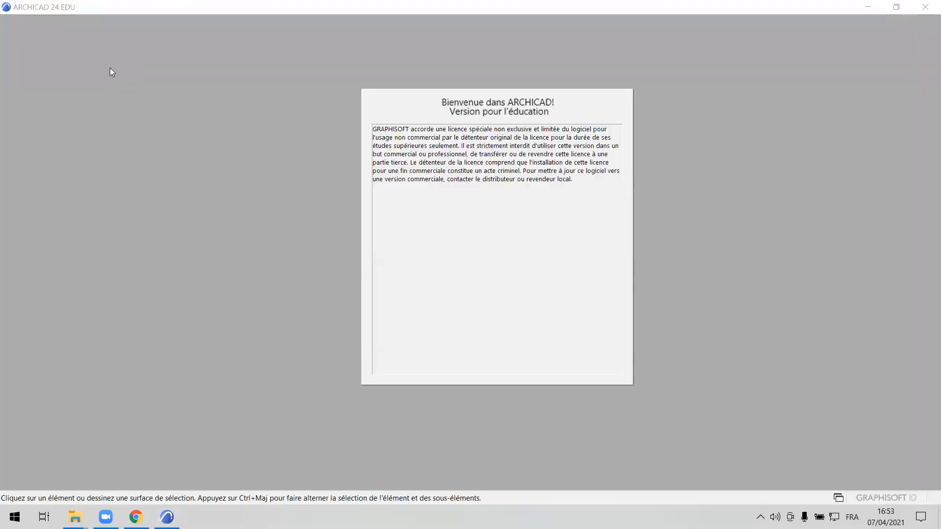
{"action": "left_click", "coordinate": [531, 191]}
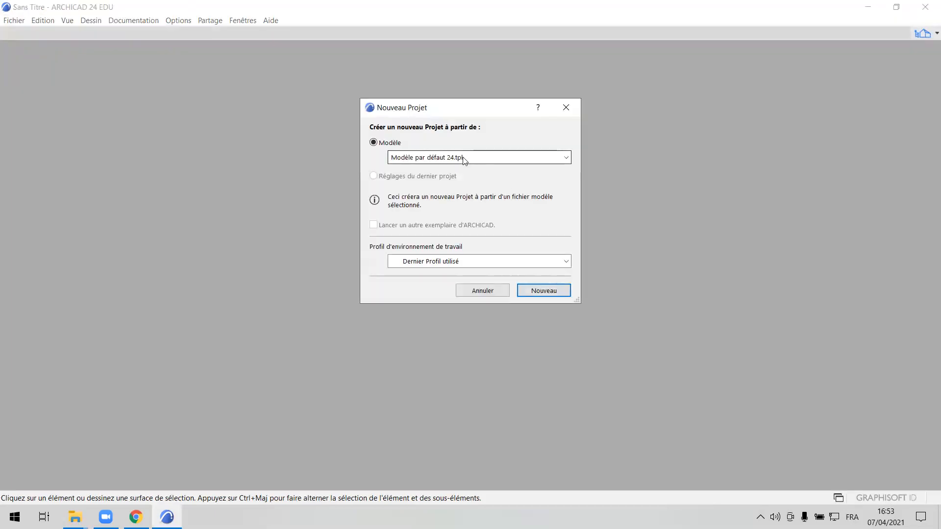
{"action": "left_click", "coordinate": [553, 291]}
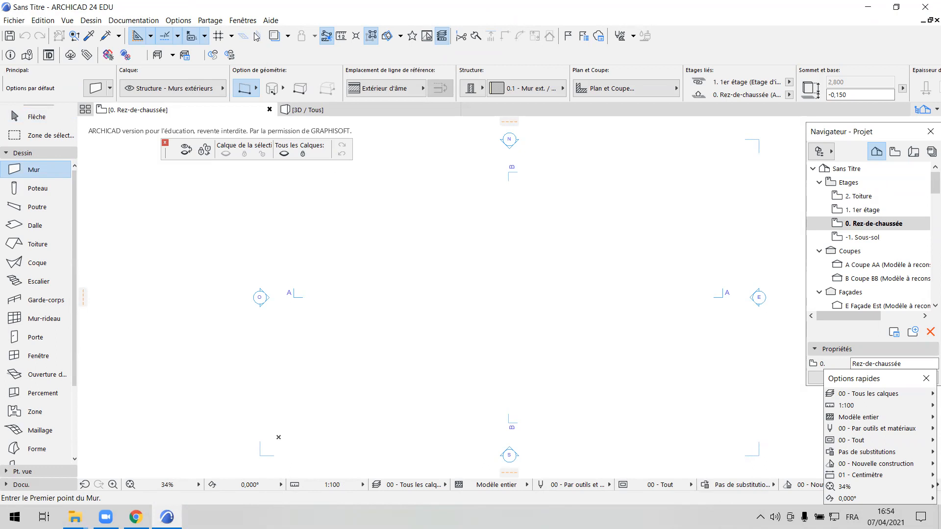
Set the project's working length unit to centimètre.
{"action": "left_click", "coordinate": [180, 23]}
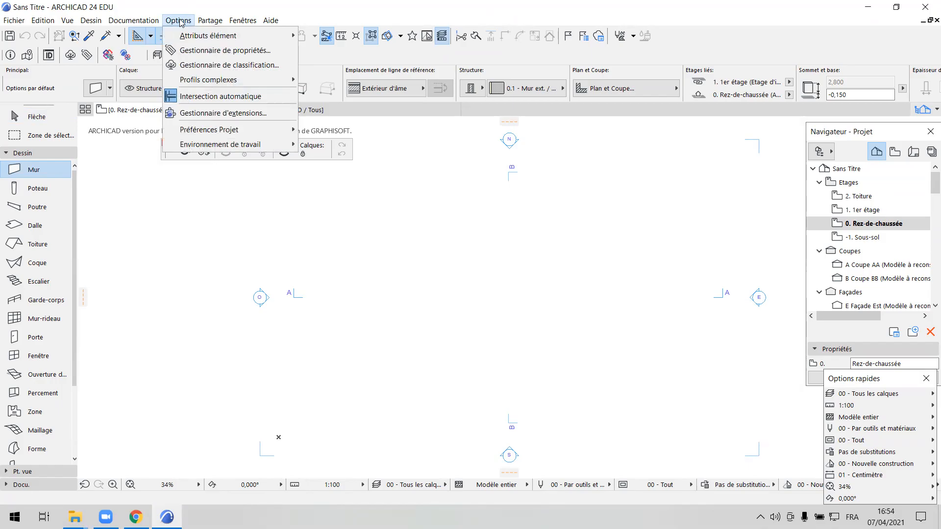
{"action": "mouse_move", "coordinate": [215, 130]}
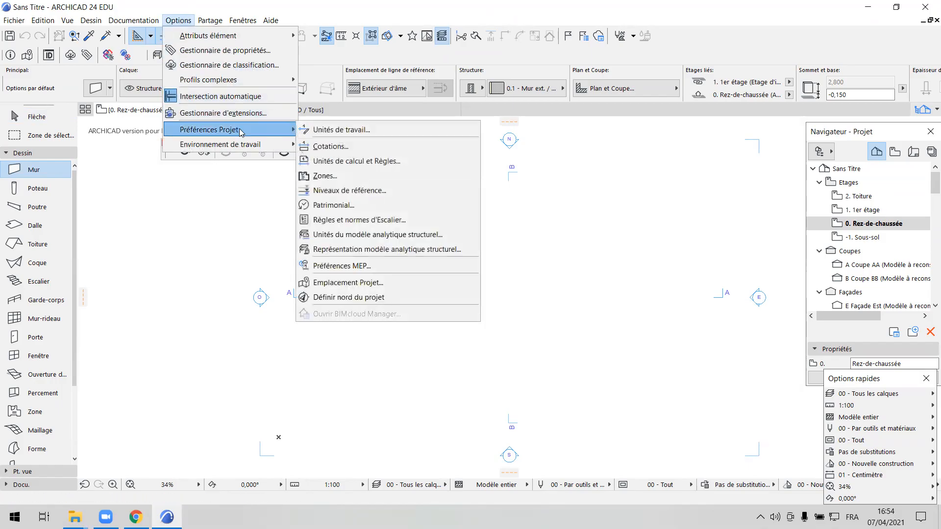
{"action": "left_click", "coordinate": [365, 130]}
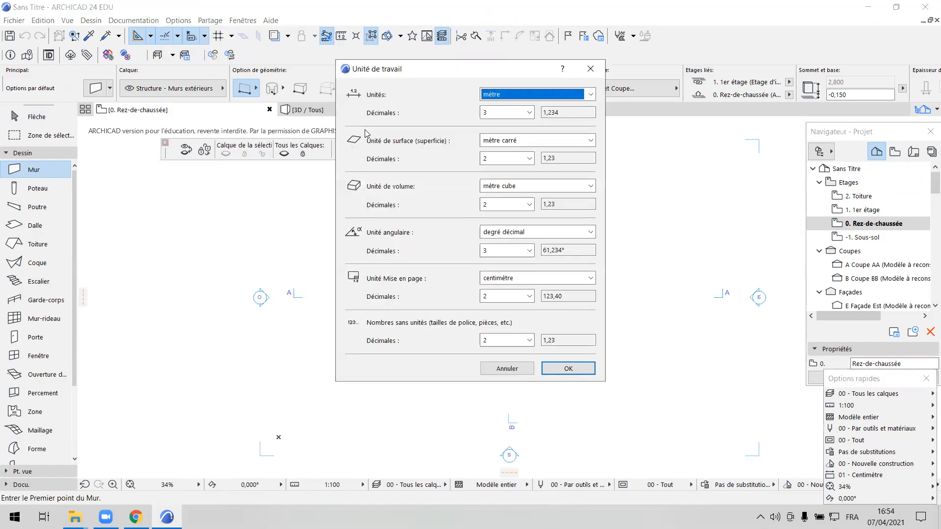
{"action": "left_click", "coordinate": [551, 94]}
{"action": "left_click", "coordinate": [497, 129]}
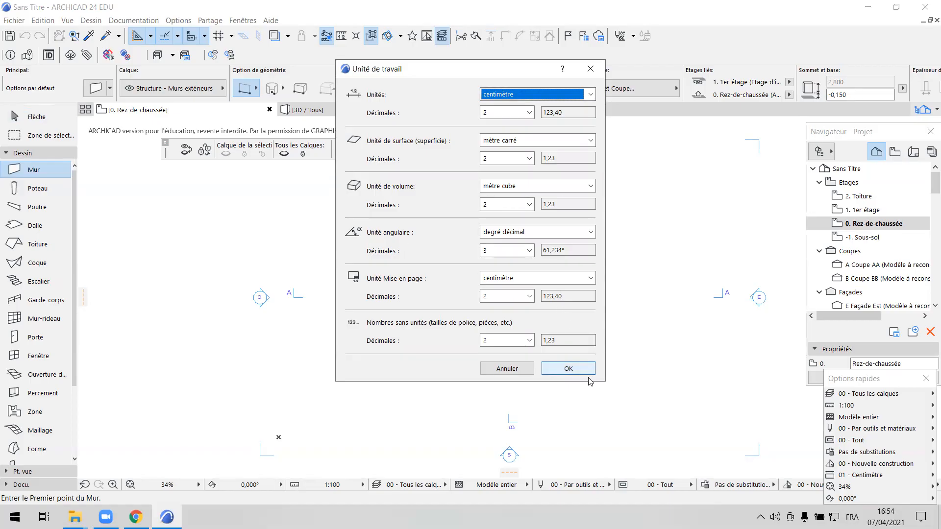
{"action": "left_click", "coordinate": [568, 368]}
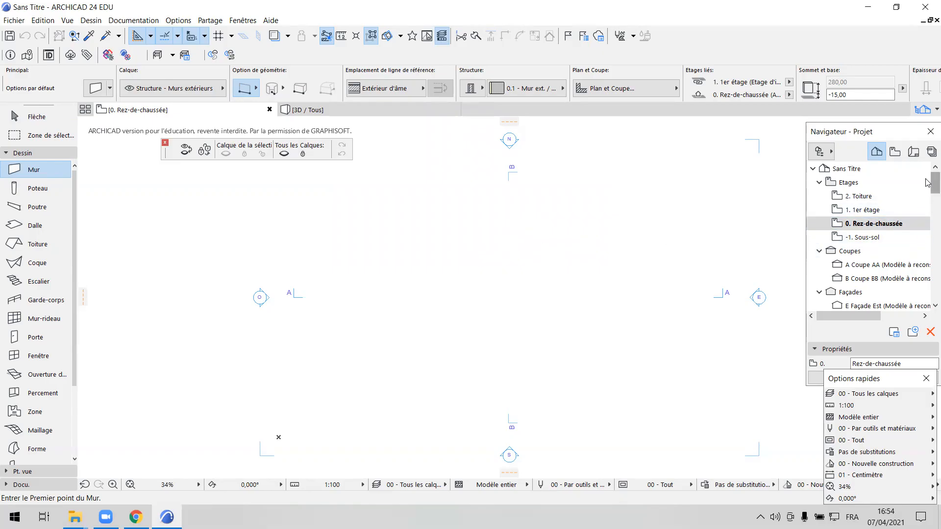
Open the worksheet REL Rez-de-chaussée (relevé) and load MH RDC.dwg from the Interface Autocad - Archicad folder as an external drawing.
{"action": "left_click_drag", "start_coordinate": [927, 182], "coordinate": [927, 214]}
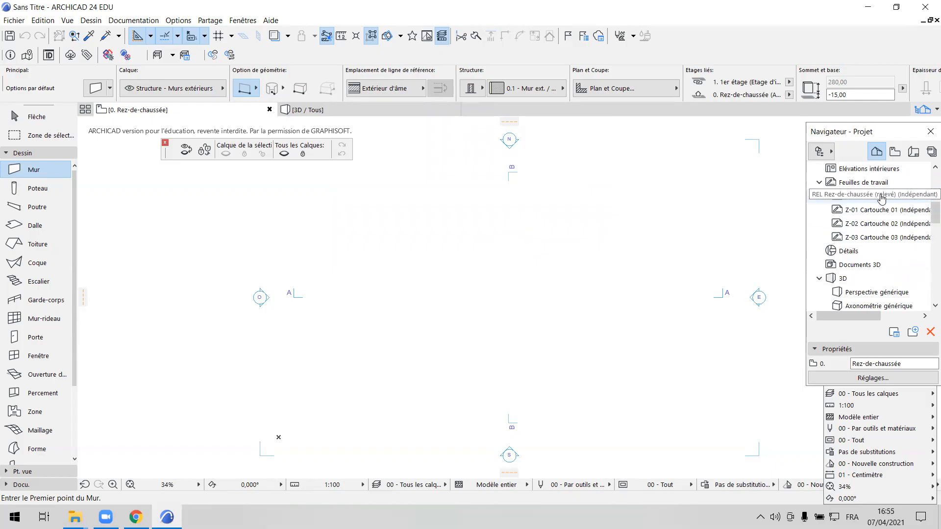
{"action": "double_click", "coordinate": [881, 199]}
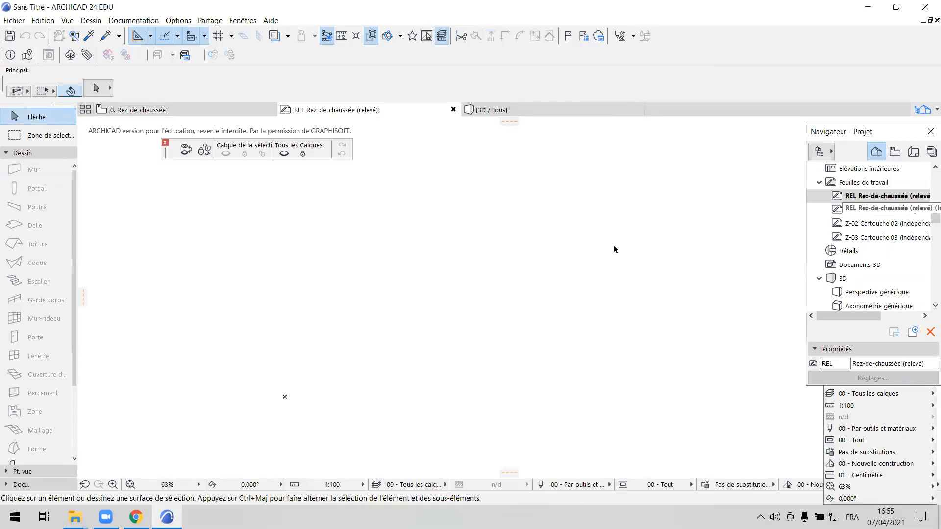
{"action": "left_click", "coordinate": [22, 21]}
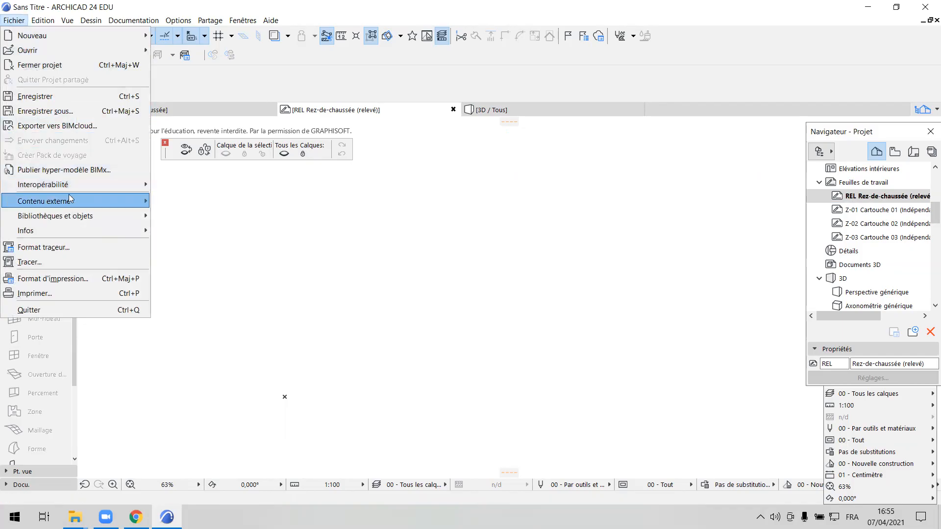
{"action": "mouse_move", "coordinate": [70, 201]}
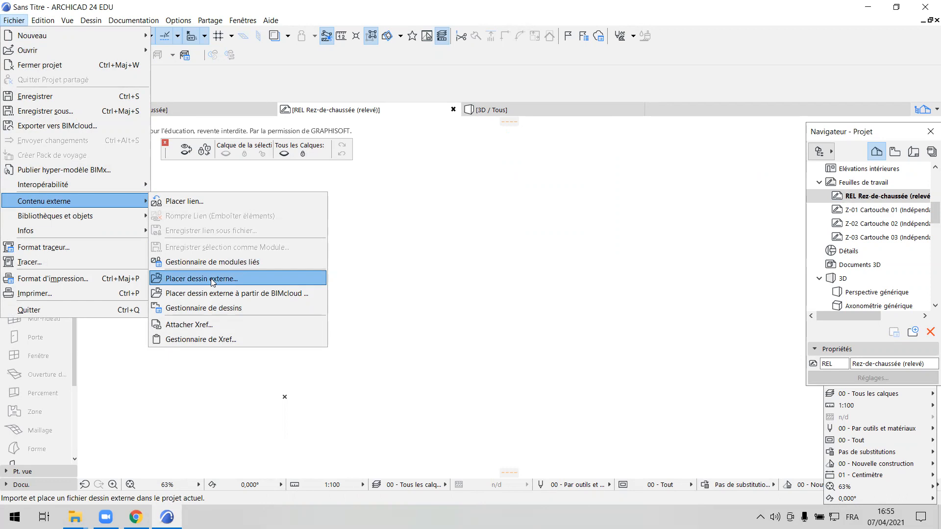
{"action": "left_click", "coordinate": [211, 279]}
{"action": "left_click", "coordinate": [361, 64]}
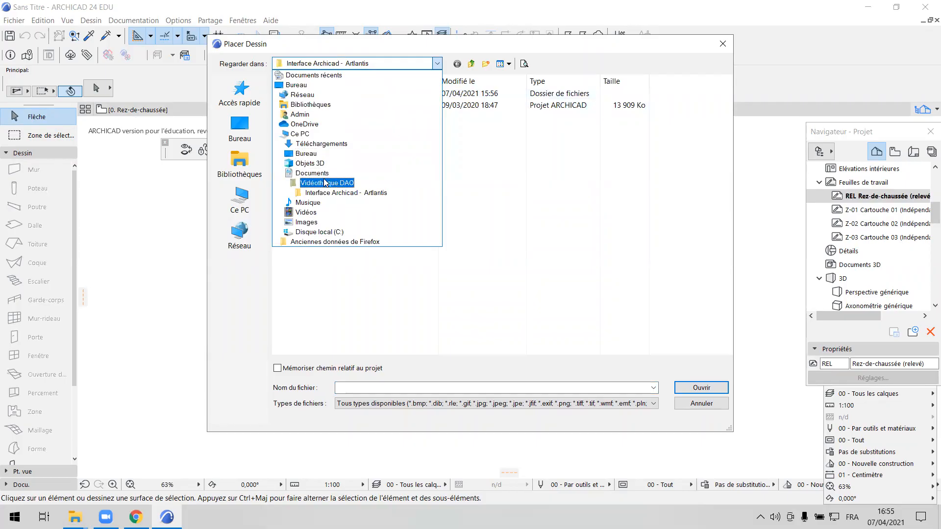
{"action": "left_click", "coordinate": [325, 183]}
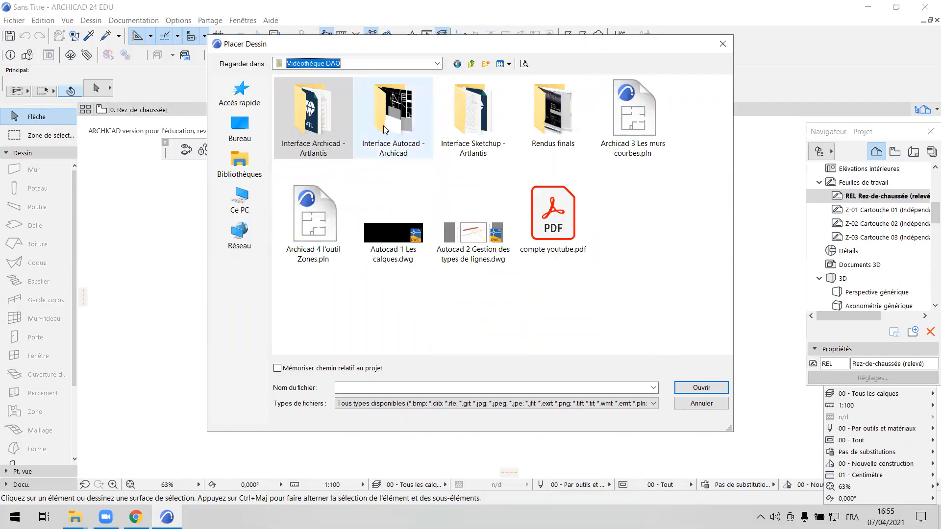
{"action": "double_click", "coordinate": [385, 129]}
{"action": "left_click", "coordinate": [318, 141]}
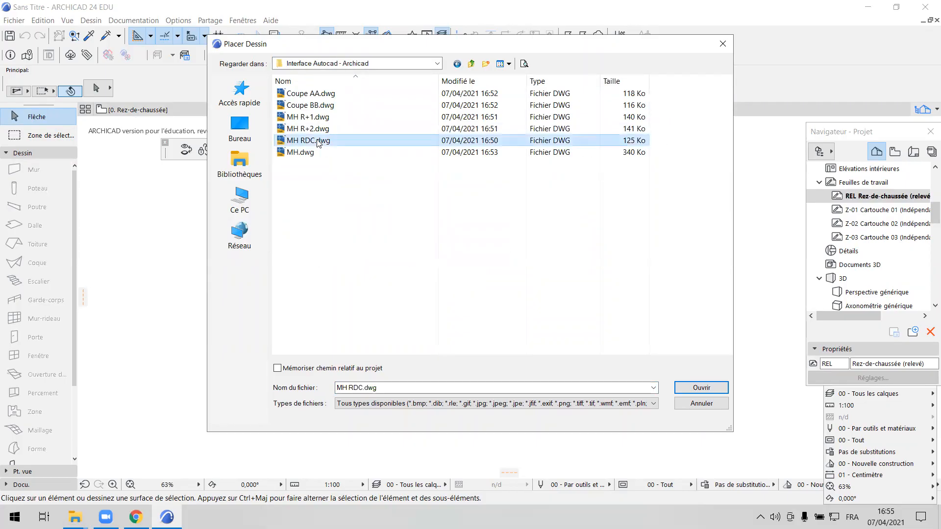
{"action": "left_click", "coordinate": [699, 389]}
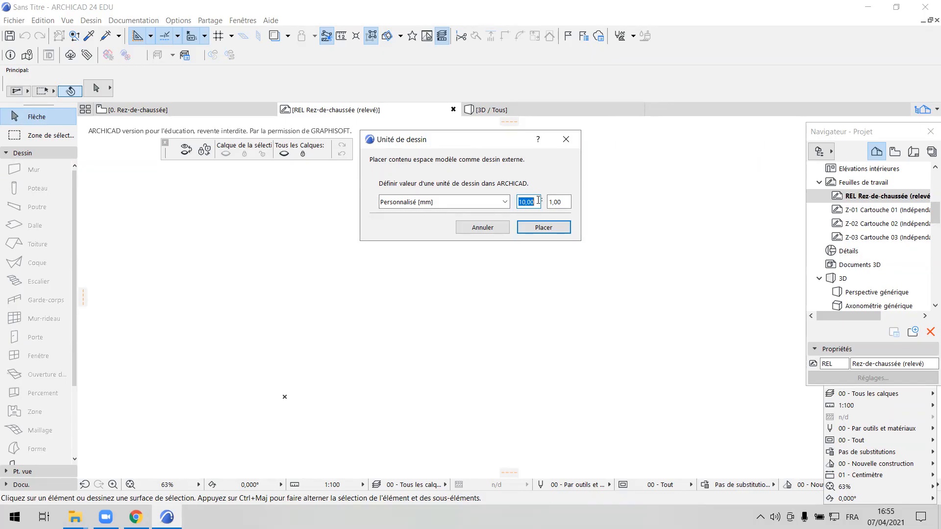
Place the drawing in the middle of the worksheet with the custom millimetre unit at 10,00 : 1,00, ignoring all missing references.
{"action": "left_click", "coordinate": [507, 201]}
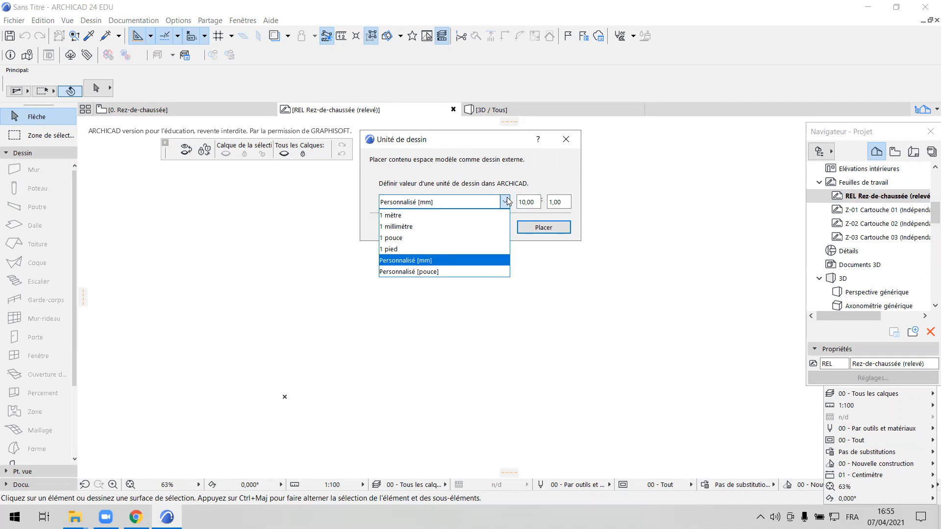
{"action": "left_click", "coordinate": [423, 261]}
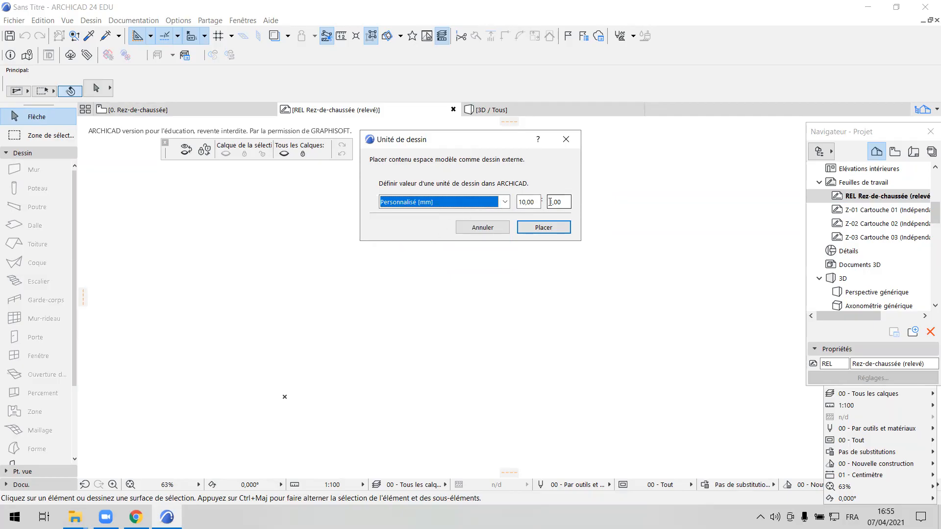
{"action": "left_click", "coordinate": [544, 228]}
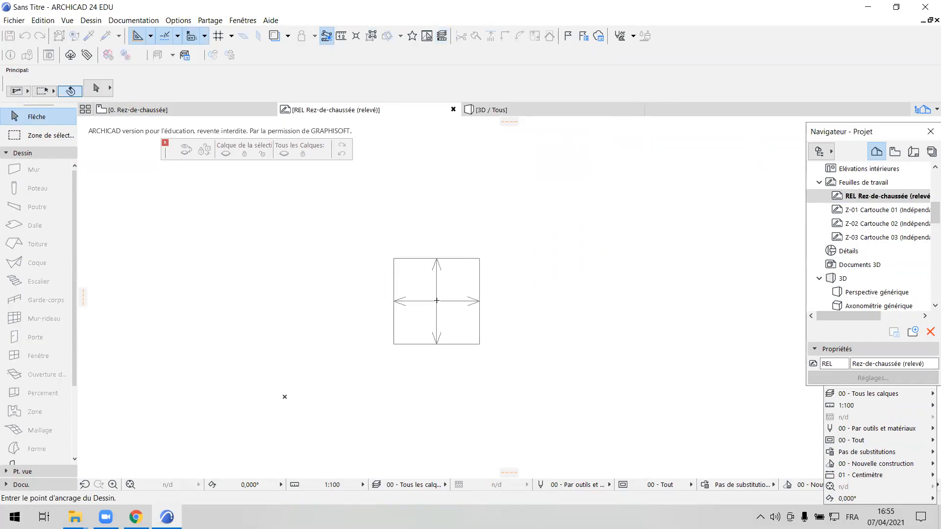
{"action": "left_click", "coordinate": [436, 301]}
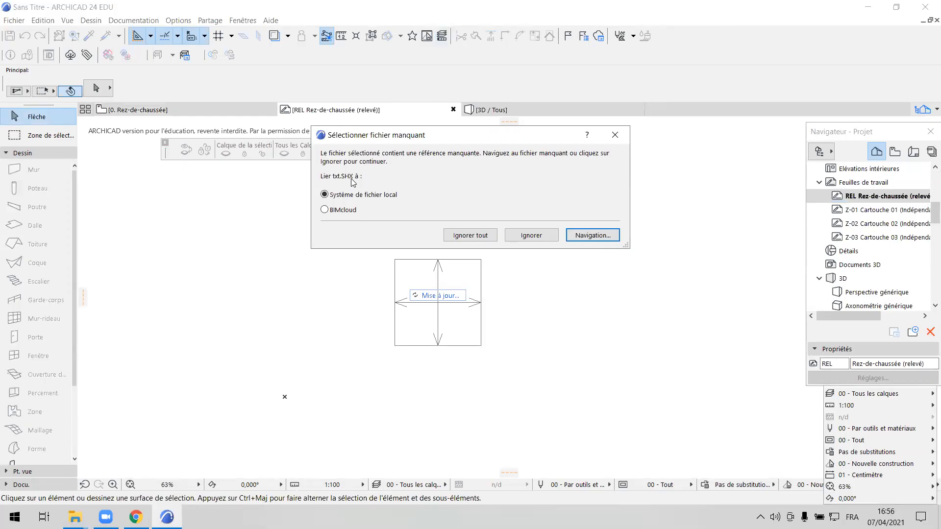
{"action": "left_click", "coordinate": [459, 236]}
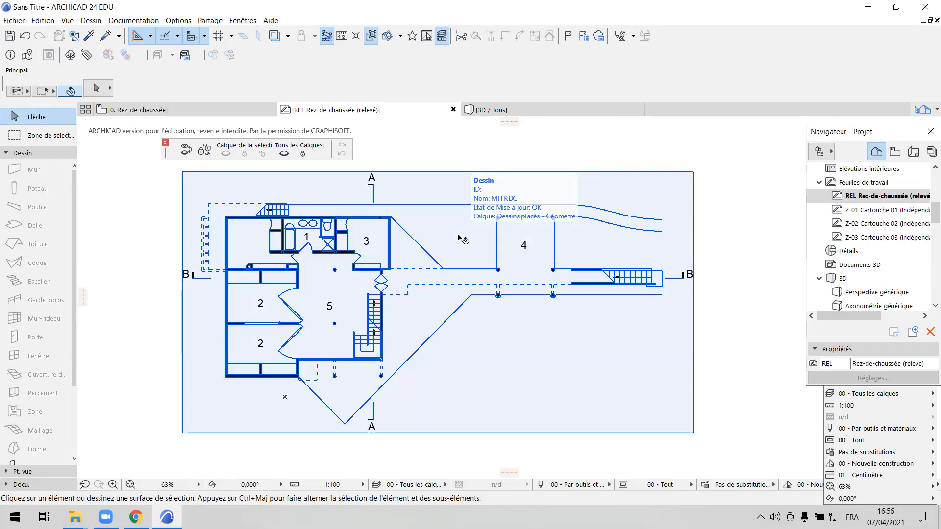
Measure the width of the door opening to room 1 in the placed ground-floor drawing.
{"action": "scroll", "coordinate": [328, 244], "scroll_direction": "up", "scroll_amount": 2}
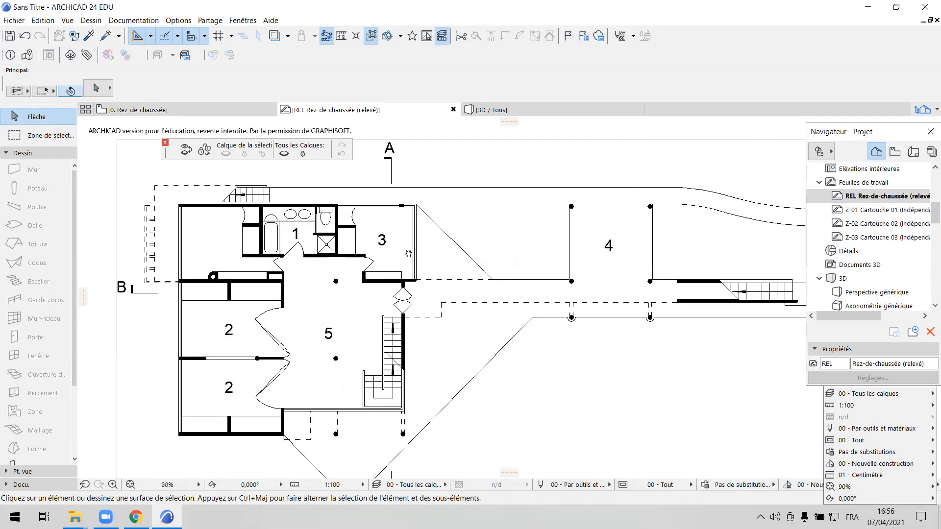
{"action": "middle_click_drag", "start_coordinate": [407, 254], "coordinate": [482, 268]}
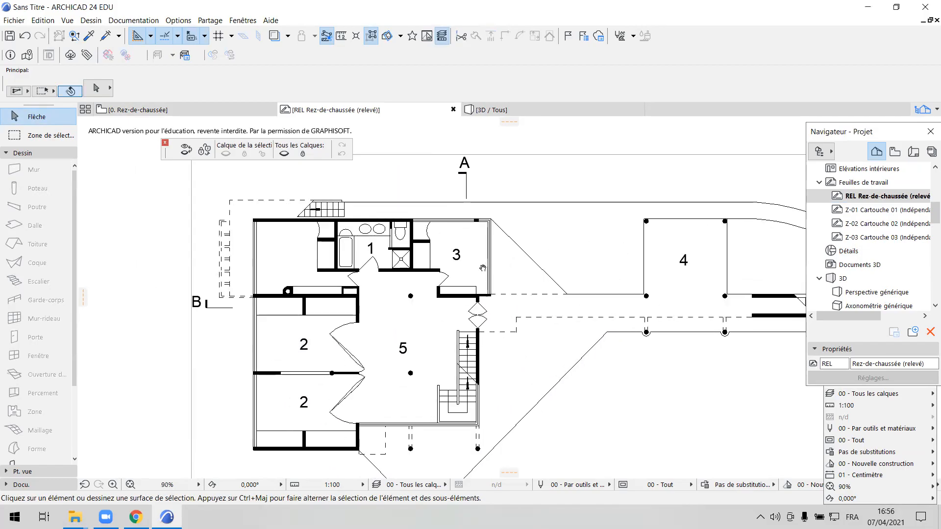
{"action": "left_click", "coordinate": [342, 41]}
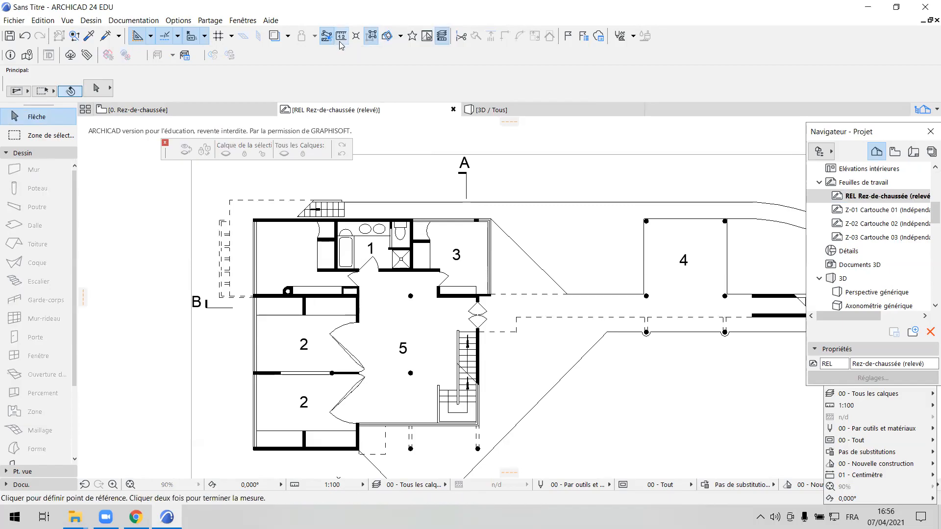
{"action": "scroll", "coordinate": [365, 288], "scroll_direction": "up", "scroll_amount": 4}
{"action": "scroll", "coordinate": [365, 288], "scroll_direction": "up", "scroll_amount": 3}
{"action": "left_click", "coordinate": [341, 268]}
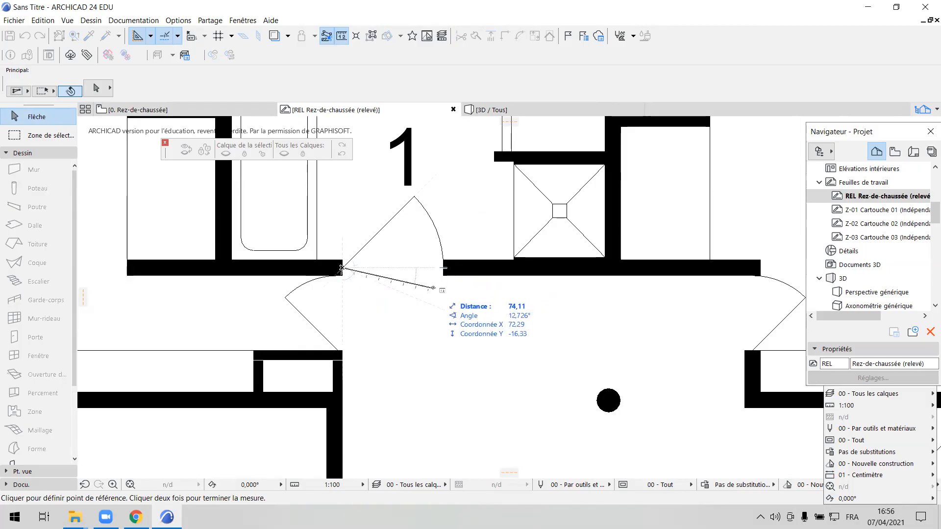
{"action": "key", "text": "Escape"}
{"action": "scroll", "coordinate": [433, 290], "scroll_direction": "down", "scroll_amount": 3}
{"action": "scroll", "coordinate": [434, 290], "scroll_direction": "down", "scroll_amount": 8}
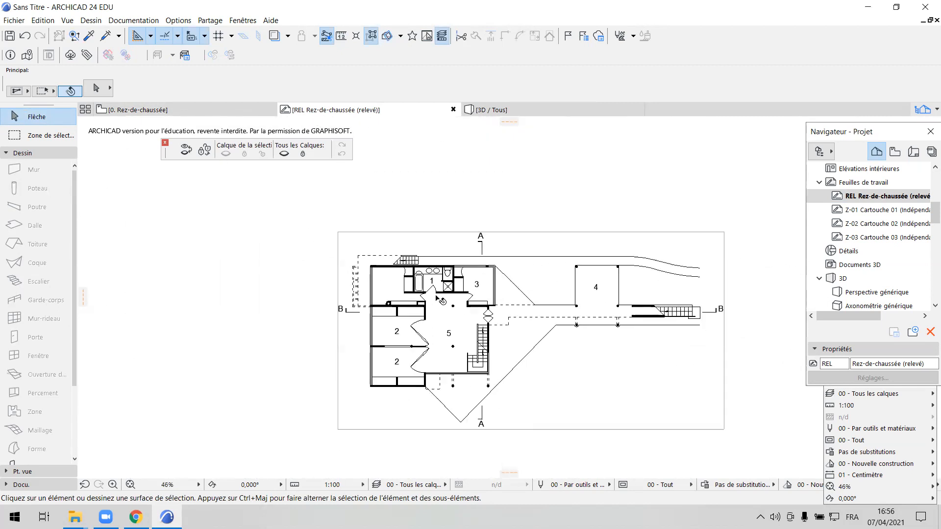
{"action": "scroll", "coordinate": [526, 301], "scroll_direction": "down", "scroll_amount": 1}
{"action": "middle_click_drag", "start_coordinate": [528, 304], "coordinate": [471, 293]}
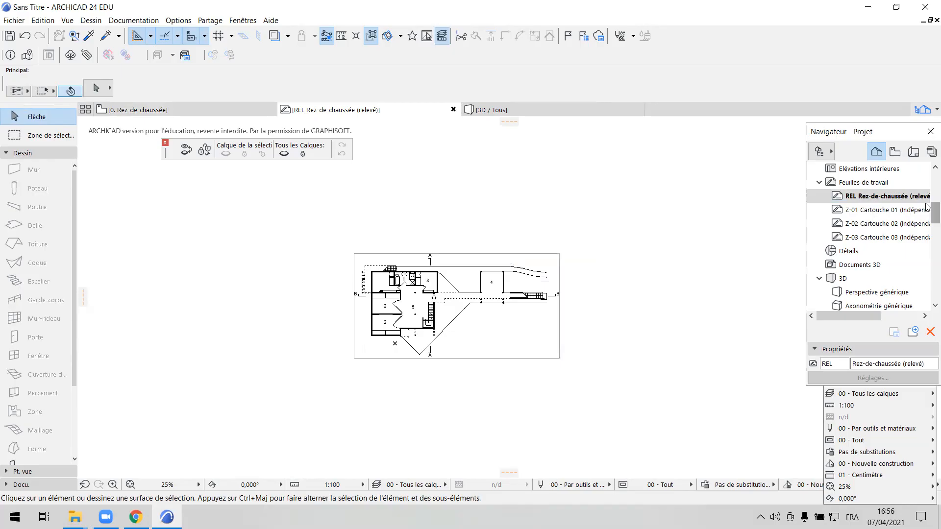
Open the 0. Rez-de-chaussée floor plan and show the REL Rez-de-chaussée (relevé) worksheet as its trace reference.
{"action": "left_click_drag", "start_coordinate": [928, 210], "coordinate": [928, 182]}
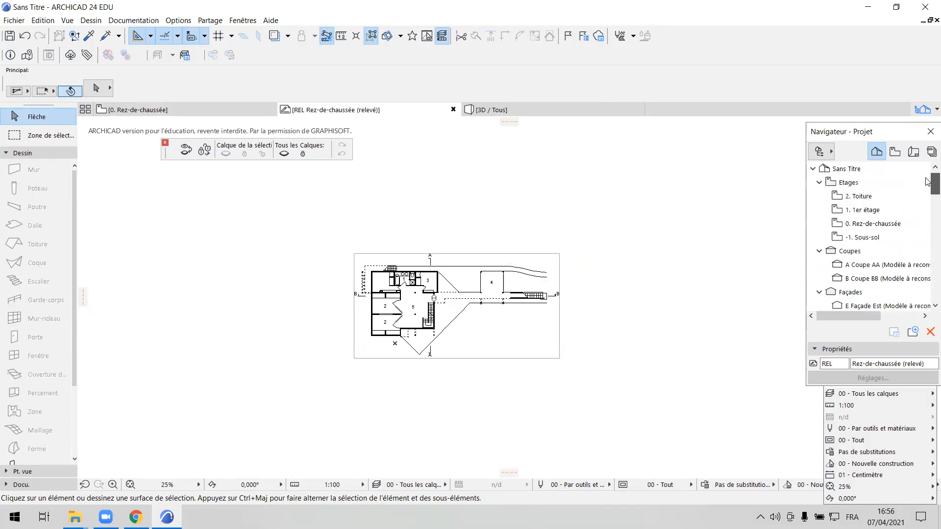
{"action": "double_click", "coordinate": [870, 225]}
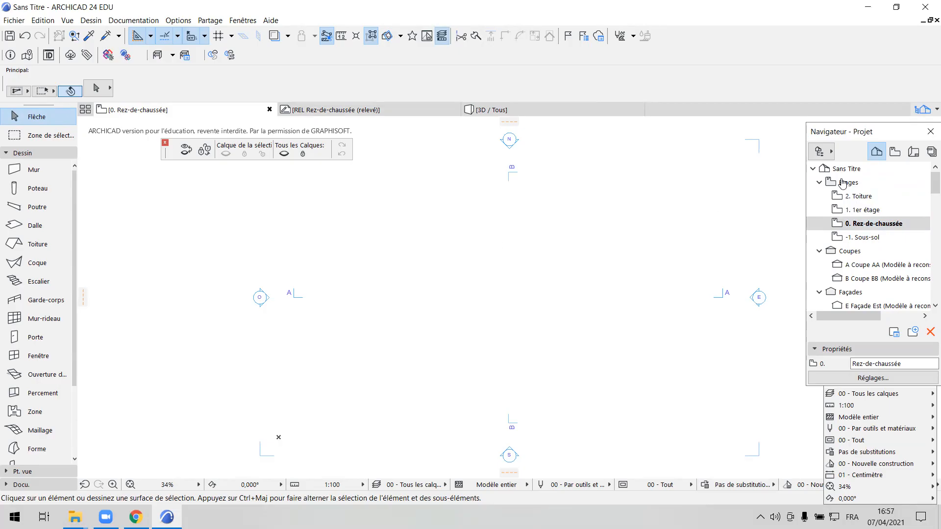
{"action": "scroll", "coordinate": [927, 189], "scroll_direction": "down", "scroll_amount": 1}
{"action": "scroll", "coordinate": [926, 191], "scroll_direction": "down", "scroll_amount": 3}
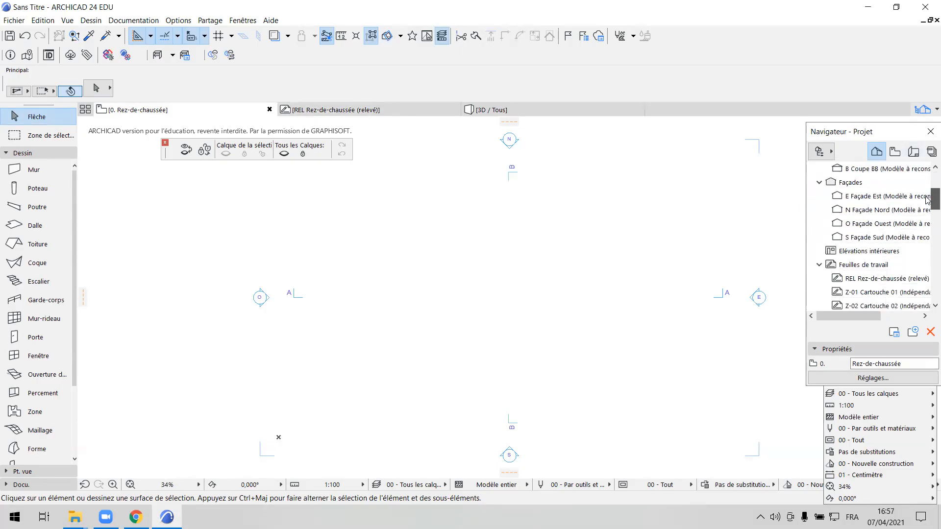
{"action": "right_click", "coordinate": [878, 237]}
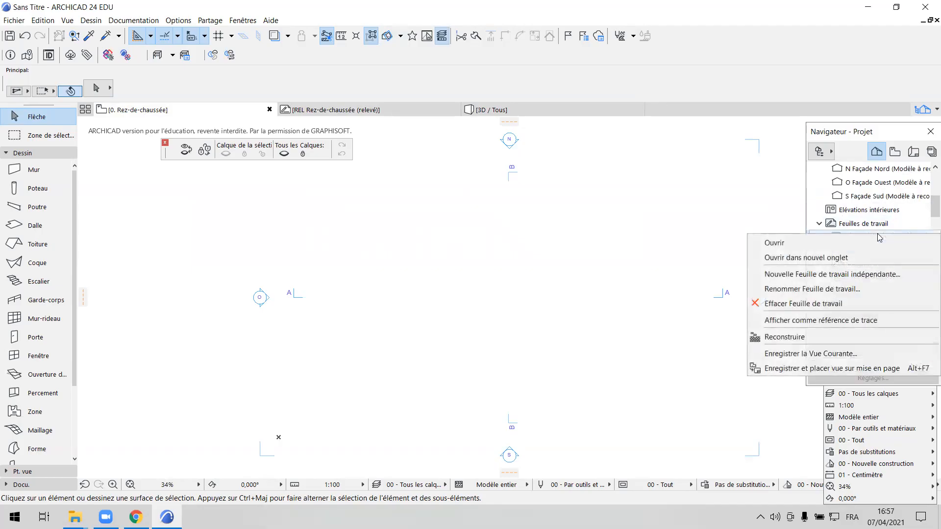
{"action": "left_click", "coordinate": [830, 320]}
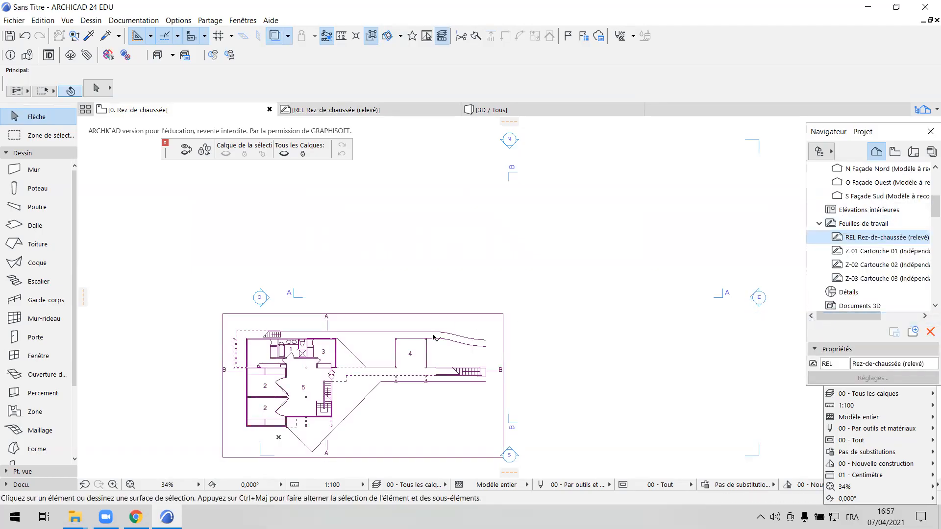
Move all section and elevation markers together so they surround the traced ground-floor plan.
{"action": "mouse_move", "coordinate": [431, 337]}
{"action": "middle_mouse_down"}
{"action": "mouse_move", "coordinate": [467, 277]}
{"action": "mouse_move", "coordinate": [442, 294]}
{"action": "middle_mouse_up"}
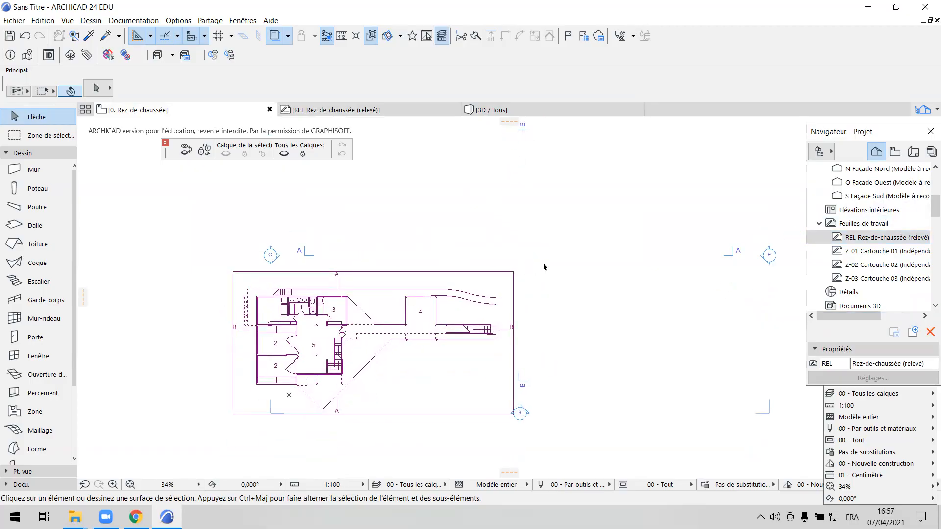
{"action": "scroll", "coordinate": [527, 265], "scroll_direction": "down", "scroll_amount": 1}
{"action": "middle_click_drag", "start_coordinate": [541, 222], "coordinate": [515, 235]}
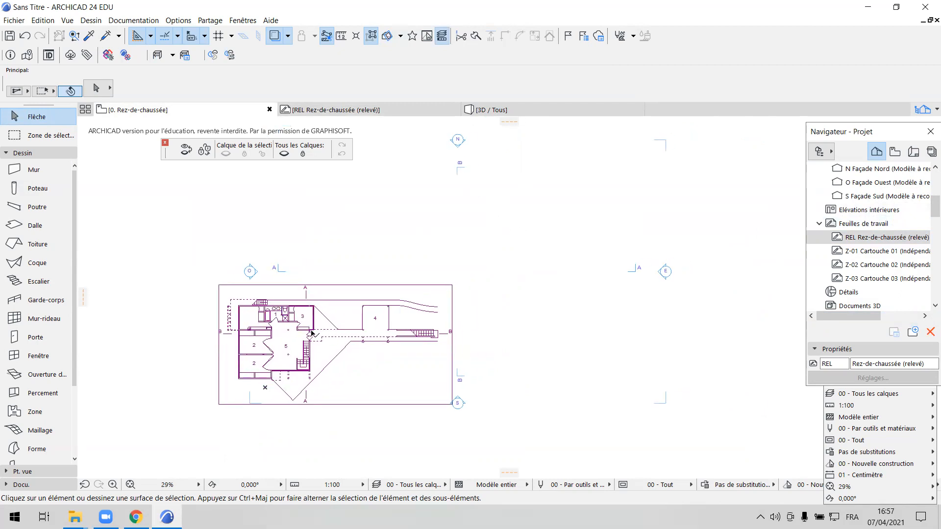
{"action": "scroll", "coordinate": [410, 263], "scroll_direction": "down", "scroll_amount": 1}
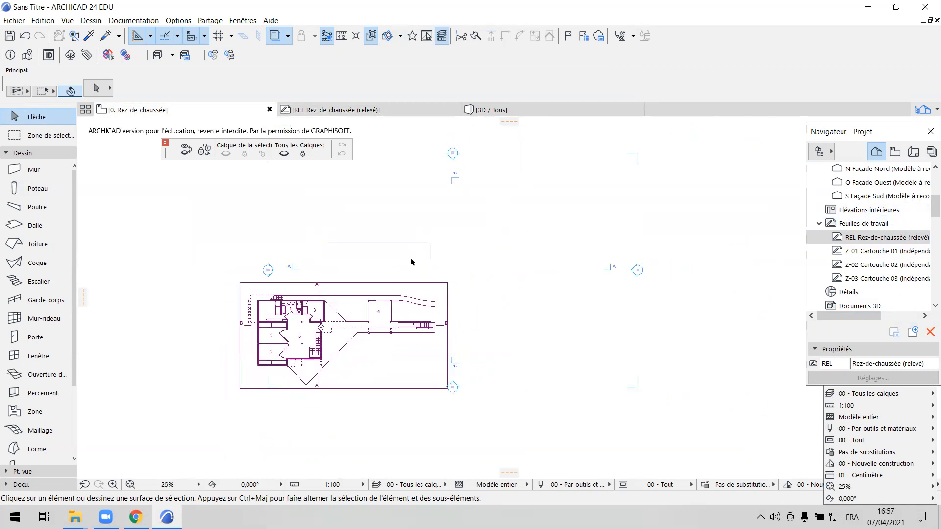
{"action": "middle_click_drag", "start_coordinate": [461, 250], "coordinate": [442, 270]}
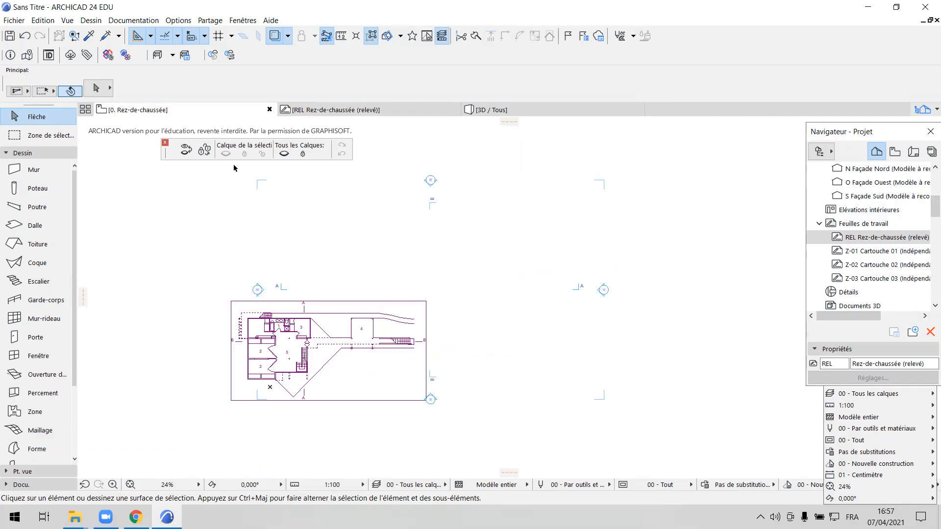
{"action": "left_click_drag", "start_coordinate": [234, 165], "coordinate": [669, 420]}
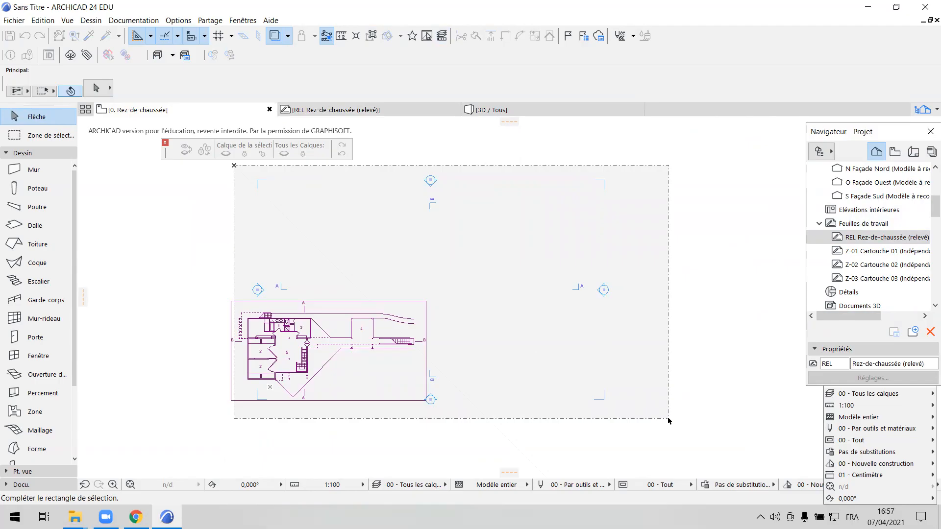
{"action": "left_click_drag", "start_coordinate": [669, 420], "coordinate": [669, 419]}
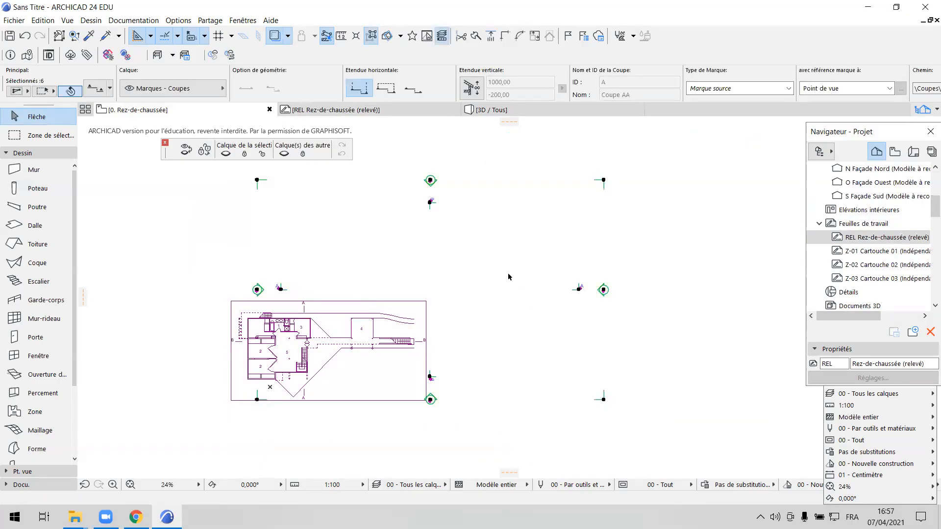
{"action": "left_click", "coordinate": [429, 279]}
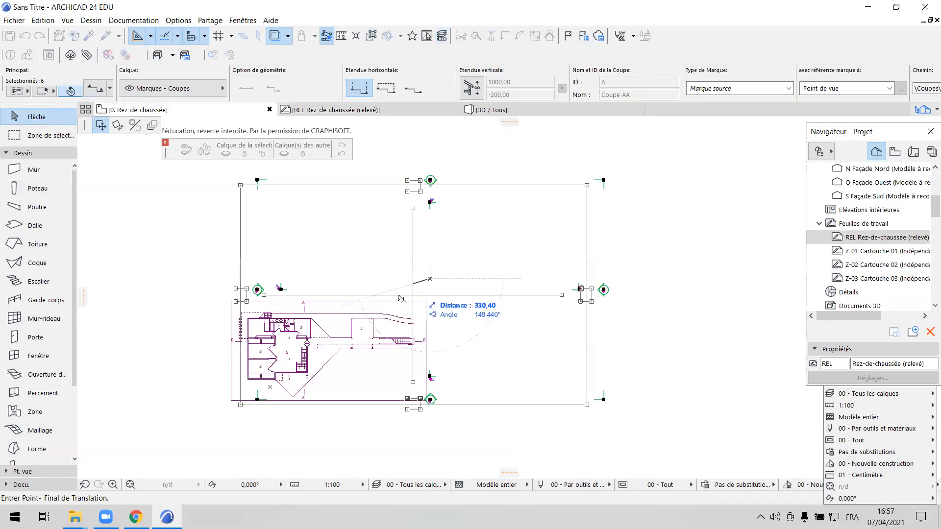
{"action": "left_click", "coordinate": [325, 338]}
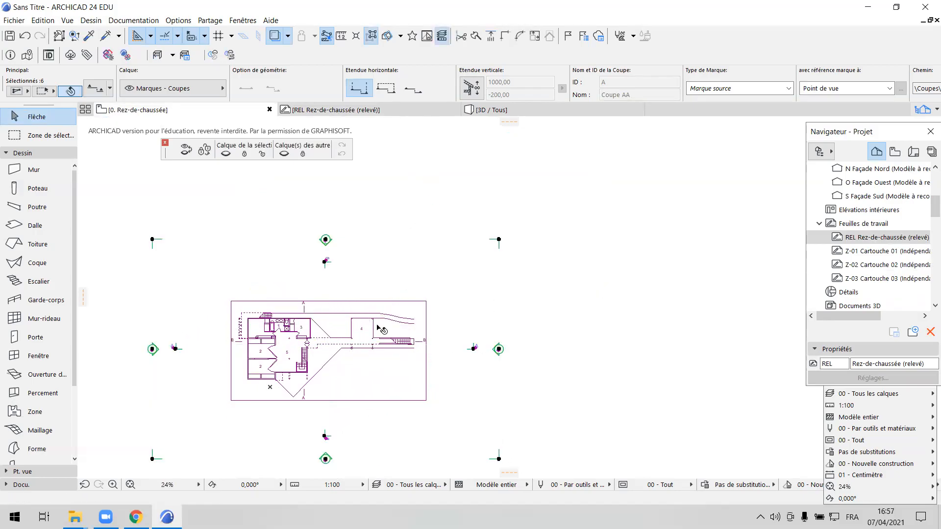
{"action": "left_click", "coordinate": [130, 485]}
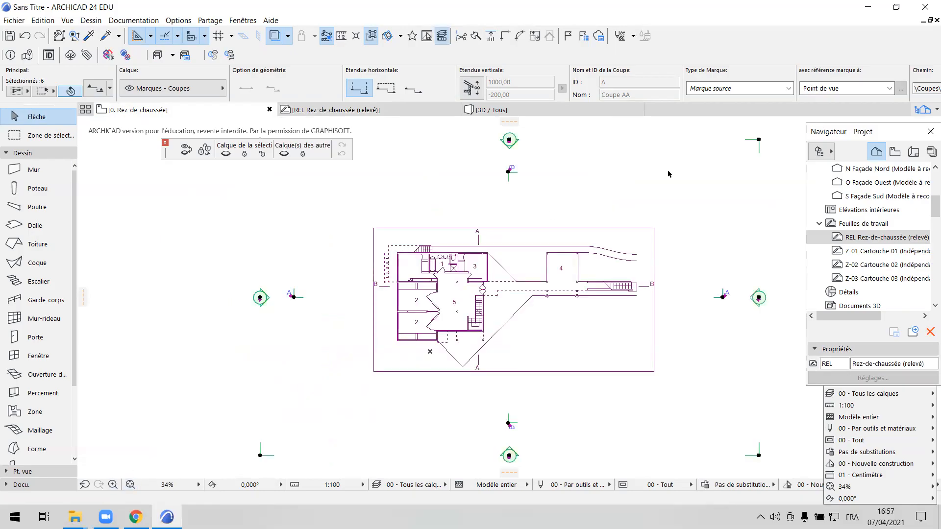
{"action": "left_click", "coordinate": [632, 211]}
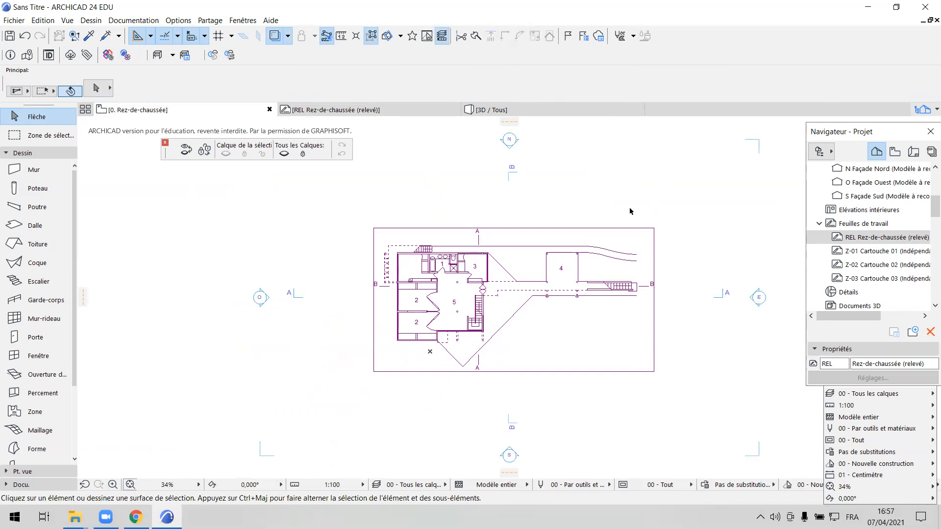
Measure the thickness of the exterior wall below the lower room 2 at its outer corner in the traced plan.
{"action": "scroll", "coordinate": [443, 300], "scroll_direction": "up", "scroll_amount": 3}
{"action": "scroll", "coordinate": [442, 300], "scroll_direction": "up", "scroll_amount": 3}
{"action": "middle_click_drag", "start_coordinate": [391, 337], "coordinate": [394, 285]}
{"action": "scroll", "coordinate": [336, 391], "scroll_direction": "up", "scroll_amount": 3}
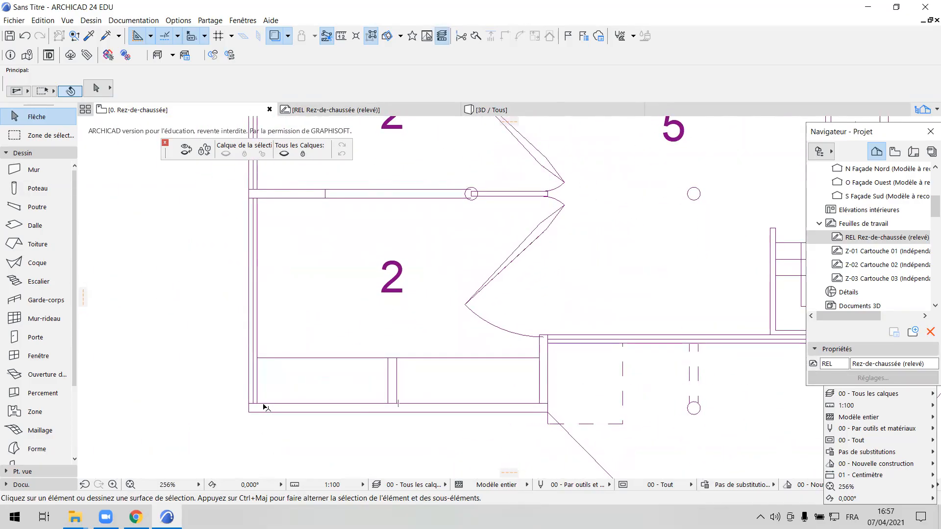
{"action": "left_click", "coordinate": [341, 39]}
{"action": "scroll", "coordinate": [254, 399], "scroll_direction": "up", "scroll_amount": 3}
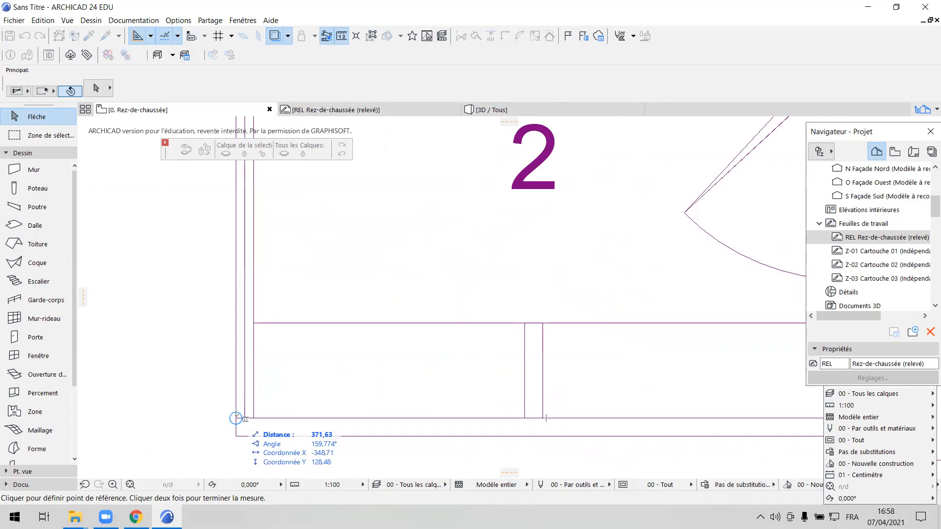
{"action": "left_click", "coordinate": [236, 418]}
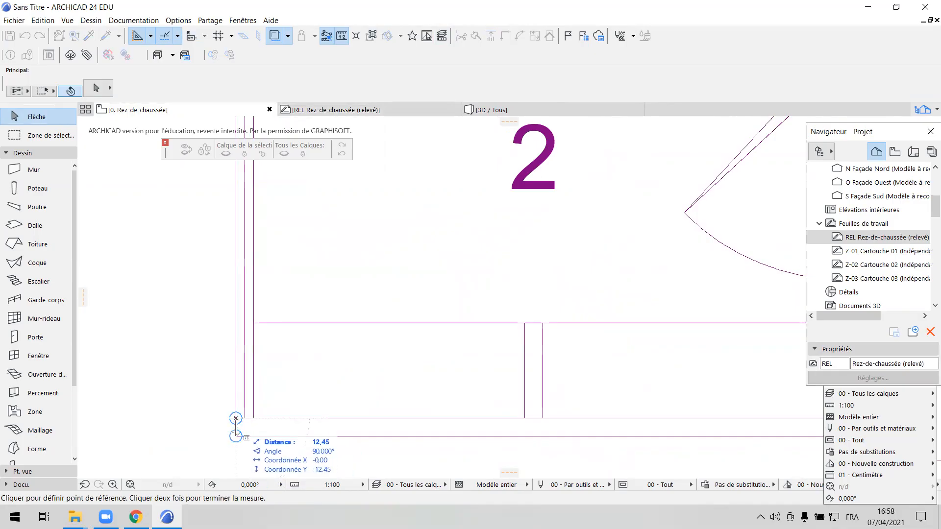
{"action": "scroll", "coordinate": [237, 433], "scroll_direction": "up", "scroll_amount": 5}
{"action": "scroll", "coordinate": [237, 438], "scroll_direction": "up", "scroll_amount": 1}
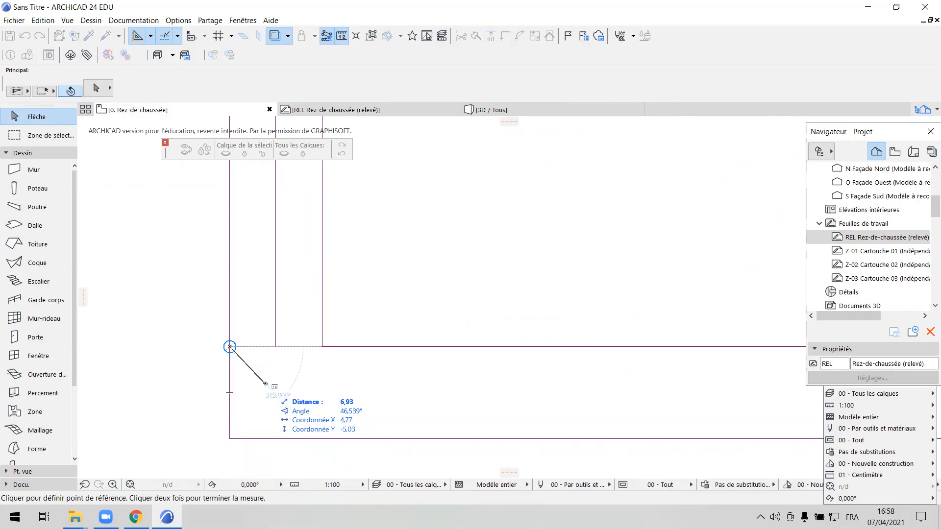
{"action": "key", "text": "Escape"}
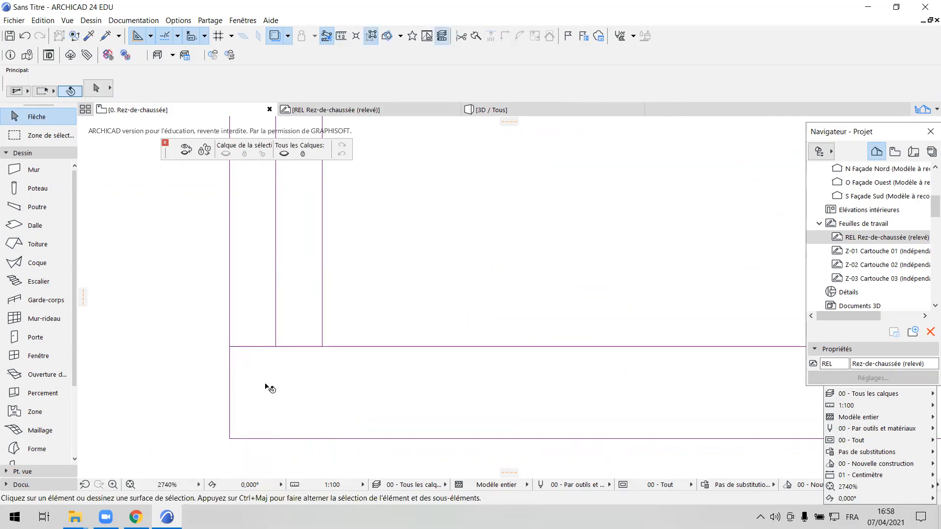
{"action": "scroll", "coordinate": [293, 336], "scroll_direction": "up", "scroll_amount": 5}
{"action": "scroll", "coordinate": [357, 267], "scroll_direction": "down", "scroll_amount": 5}
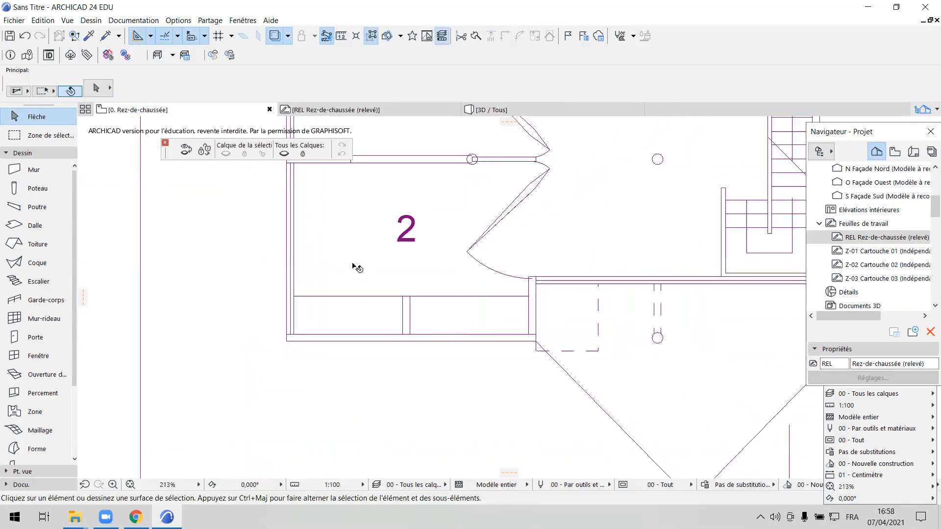
Set both the base offset and the top offset of the default wall to 0.
{"action": "left_click", "coordinate": [21, 168]}
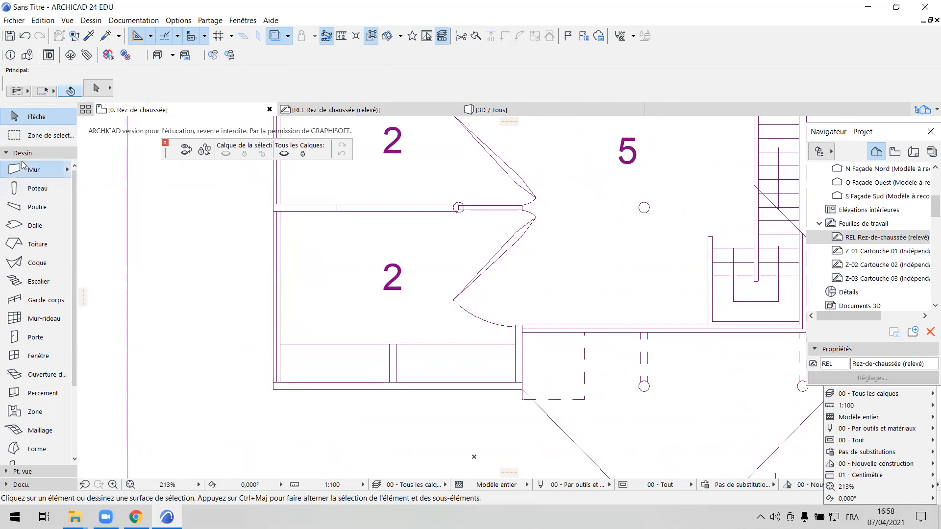
{"action": "left_click", "coordinate": [96, 89]}
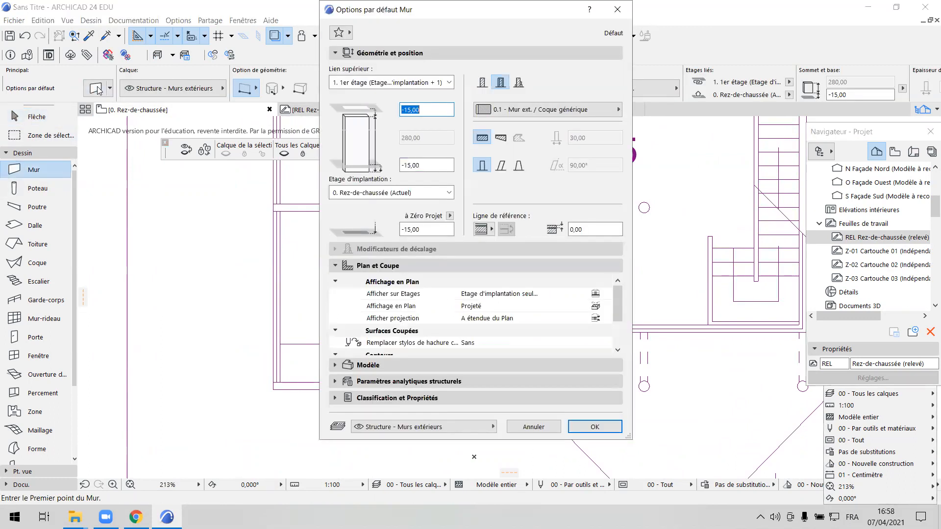
{"action": "left_click", "coordinate": [417, 165]}
{"action": "type", "text": "0"}
{"action": "key", "text": "Tab"}
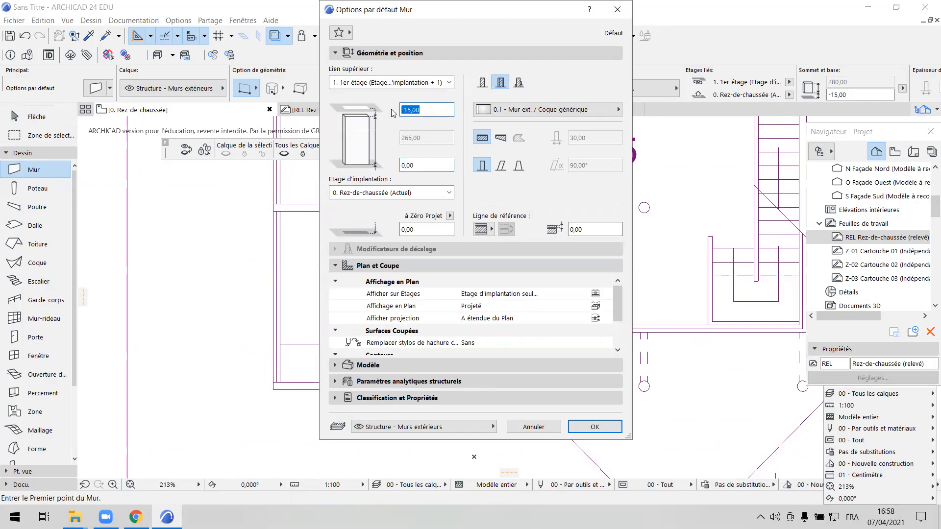
{"action": "type", "text": "0"}
Give the default wall a basic structure in Finition ext - Revêtement général with a thickness of 12,50 cm.
{"action": "left_click", "coordinate": [483, 85]}
{"action": "left_click", "coordinate": [517, 111]}
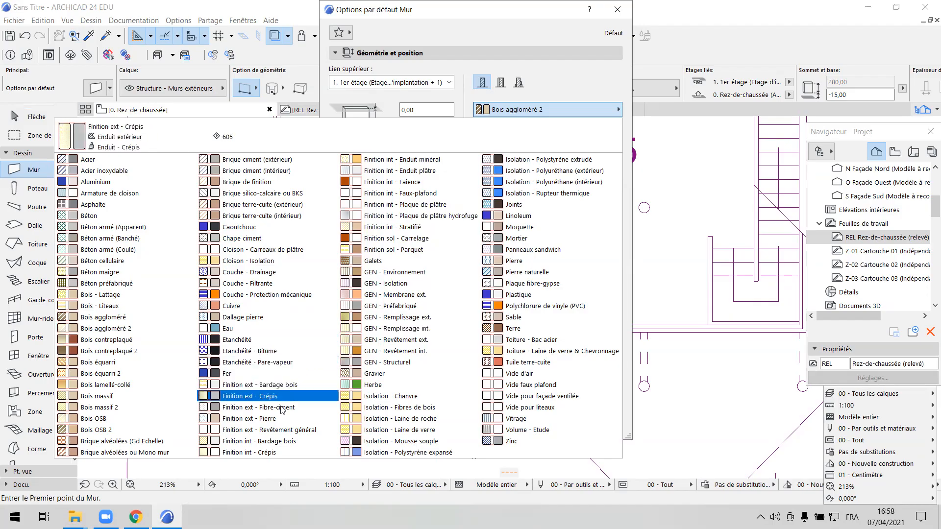
{"action": "left_click", "coordinate": [273, 434]}
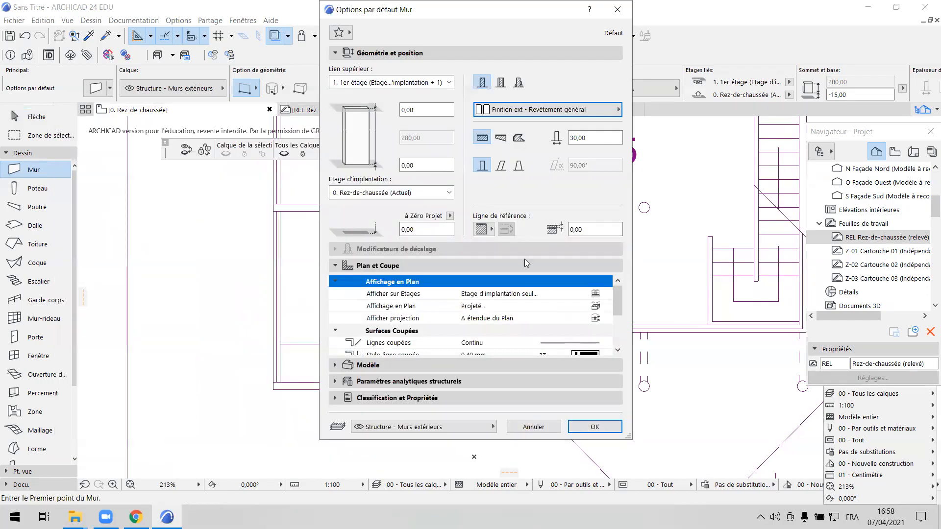
{"action": "left_click", "coordinate": [596, 137]}
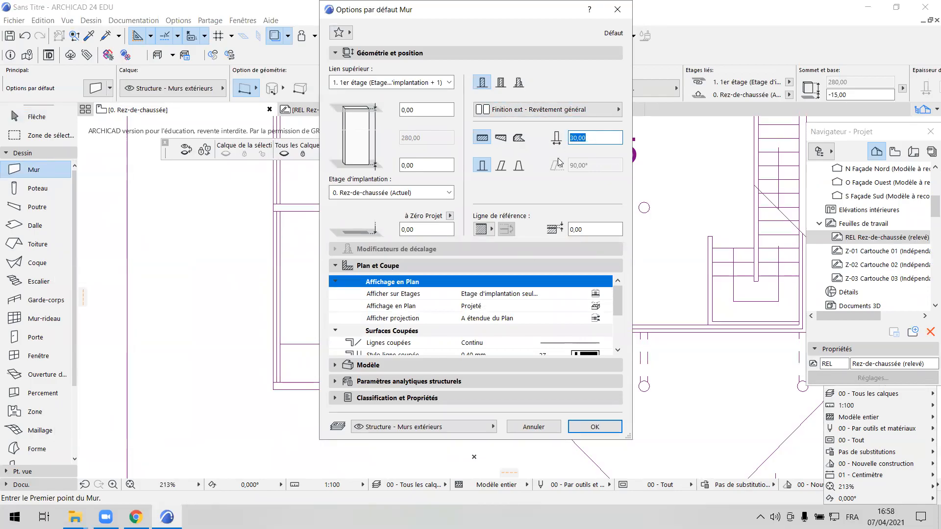
{"action": "type", "text": "12,50"}
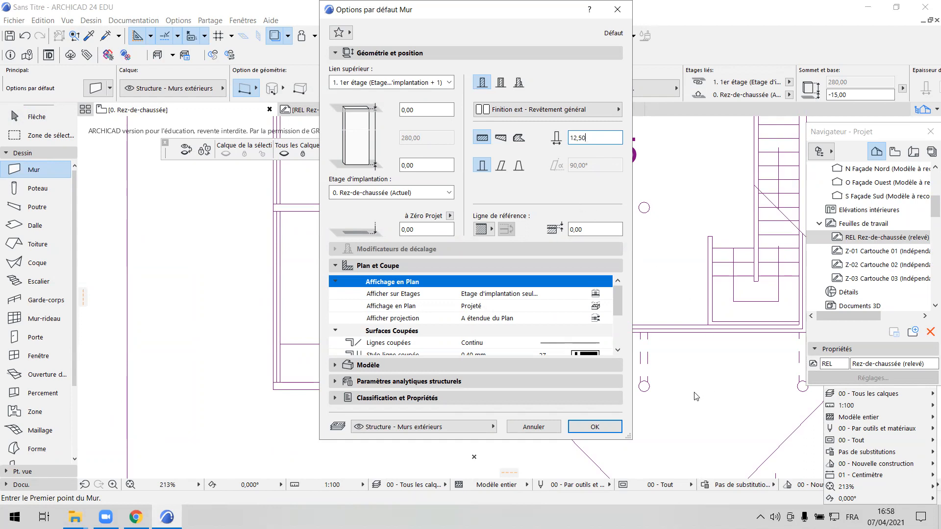
{"action": "left_click", "coordinate": [604, 430]}
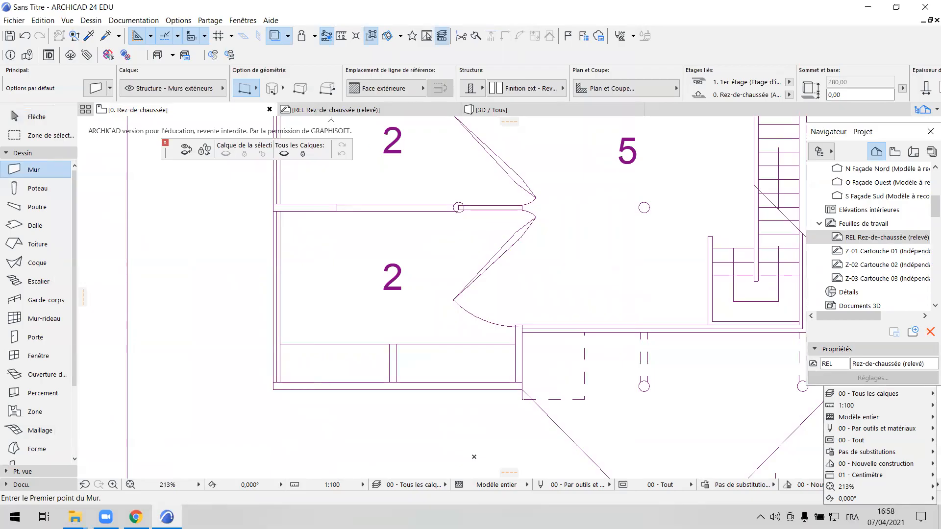
Draw chained exterior walls along the traced outer contour, from the re-entrant corner beside lower room 2 around the west and north sides to room 3's southeast corner.
{"action": "left_click", "coordinate": [253, 93]}
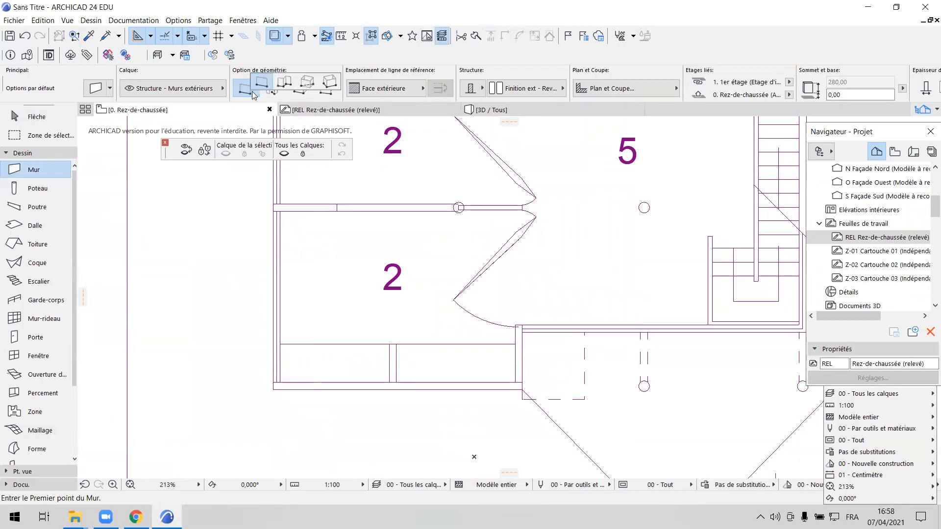
{"action": "left_click", "coordinate": [284, 85]}
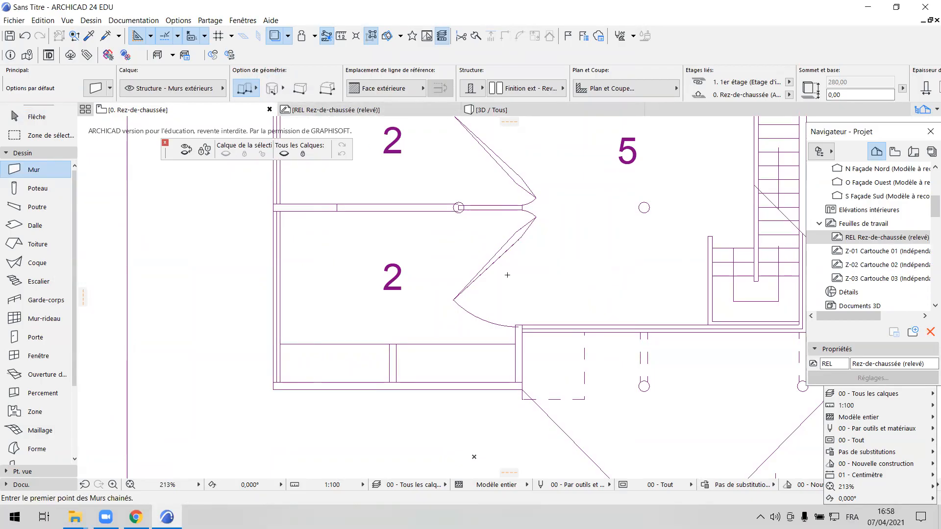
{"action": "left_click", "coordinate": [522, 325]}
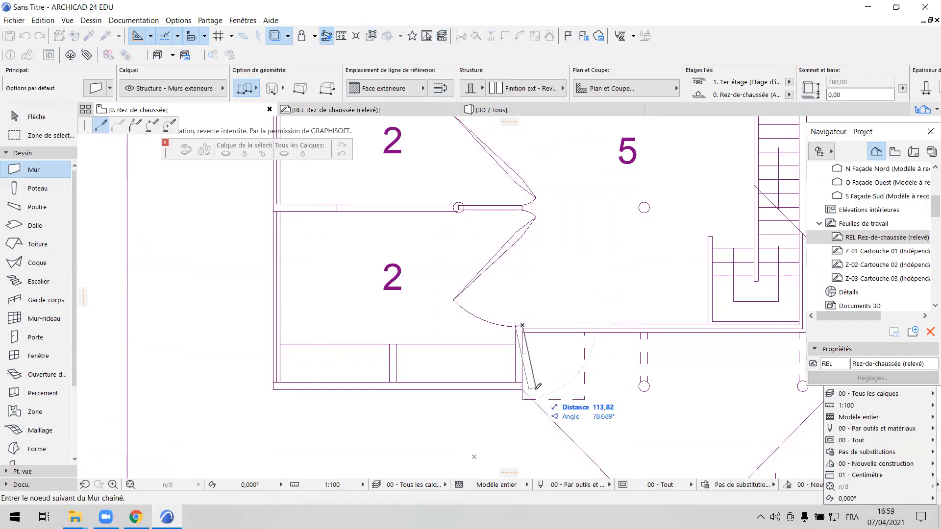
{"action": "left_click", "coordinate": [523, 390]}
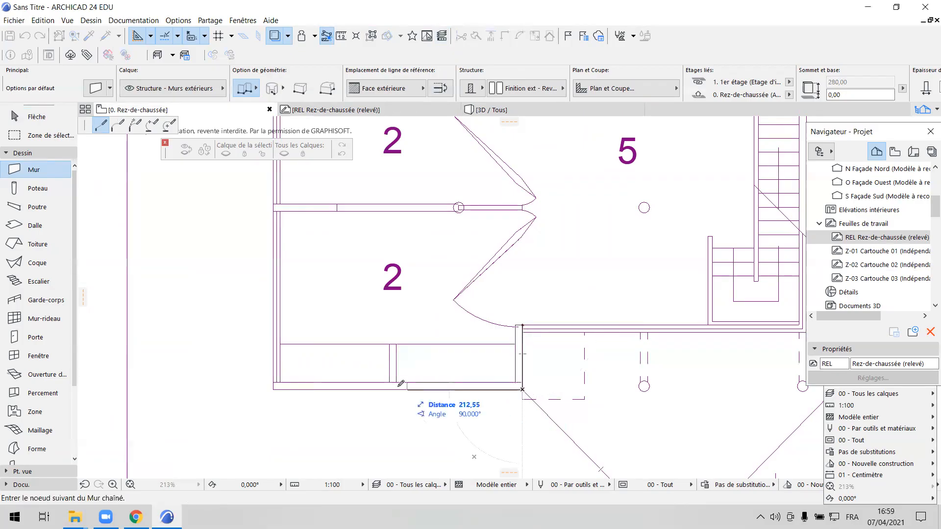
{"action": "left_click", "coordinate": [275, 389]}
{"action": "scroll", "coordinate": [275, 387], "scroll_direction": "down", "scroll_amount": 3}
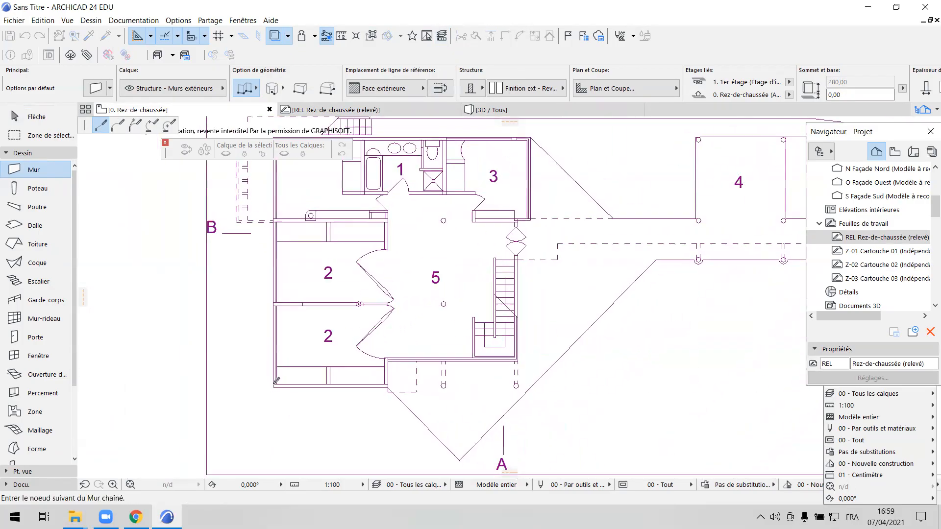
{"action": "scroll", "coordinate": [275, 259], "scroll_direction": "up", "scroll_amount": 3}
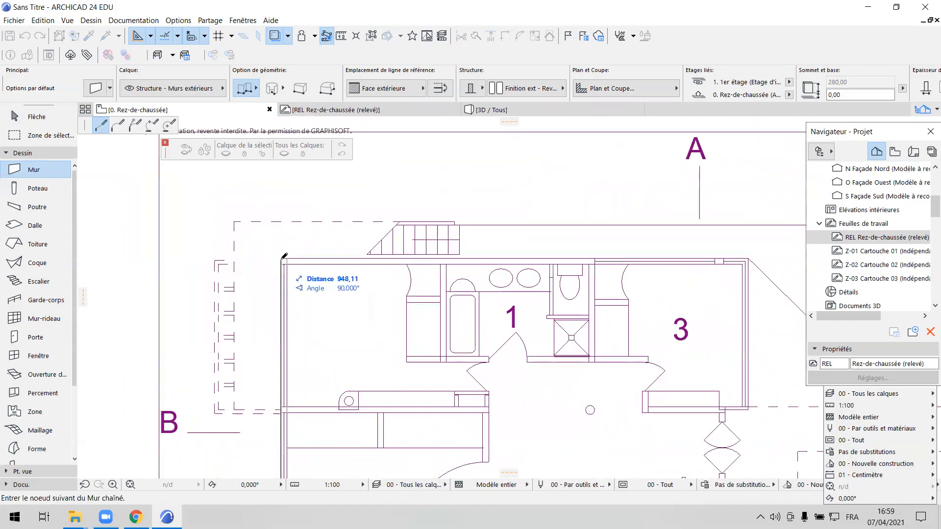
{"action": "left_click", "coordinate": [281, 258]}
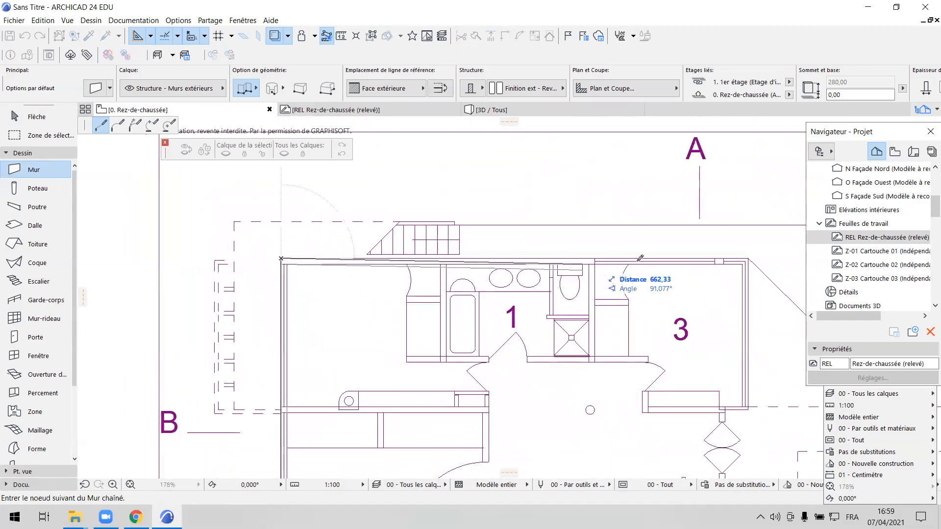
{"action": "left_click", "coordinate": [748, 258]}
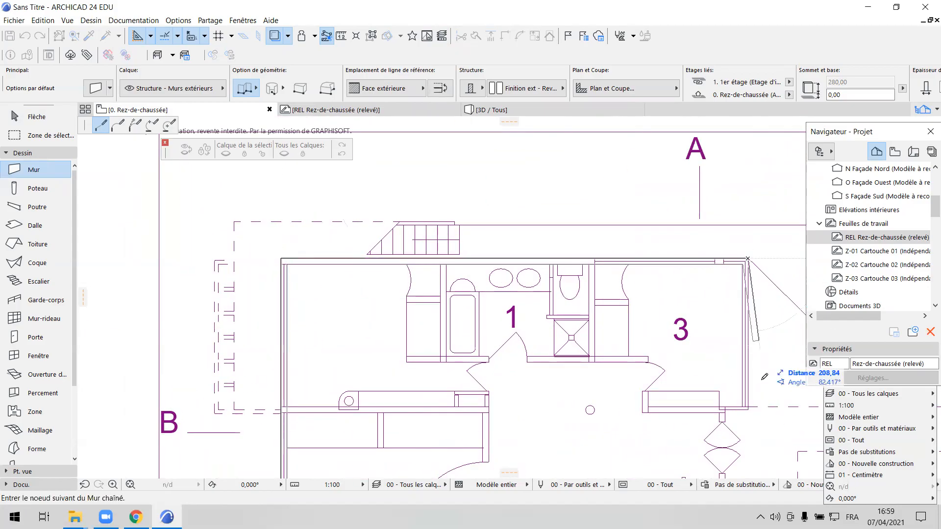
{"action": "double_click", "coordinate": [748, 405]}
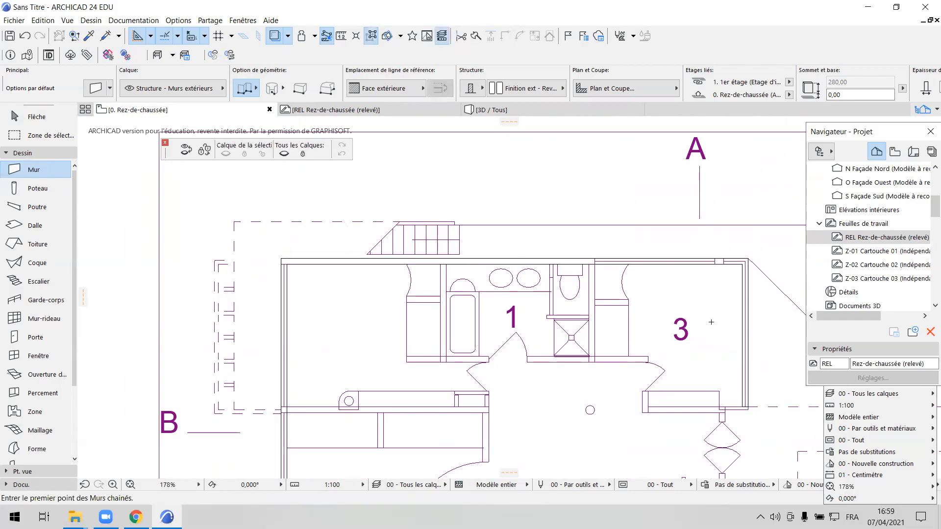
Inspect the new exterior walls in the 3D view and return to the Rez-de-chaussée floor plan.
{"action": "left_click", "coordinate": [507, 114]}
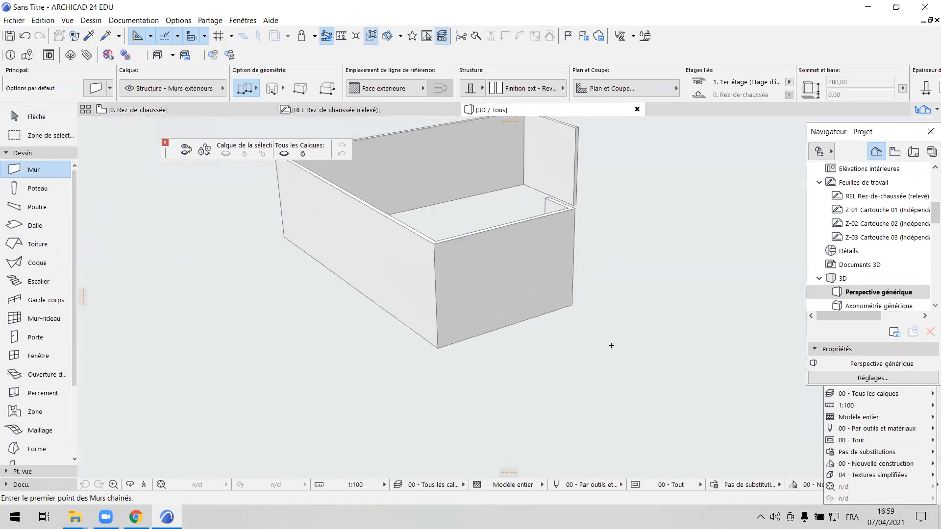
{"action": "scroll", "coordinate": [611, 345], "scroll_direction": "down", "scroll_amount": 2}
{"action": "middle_click_drag", "start_coordinate": [606, 354], "coordinate": [574, 357], "text": "shift"}
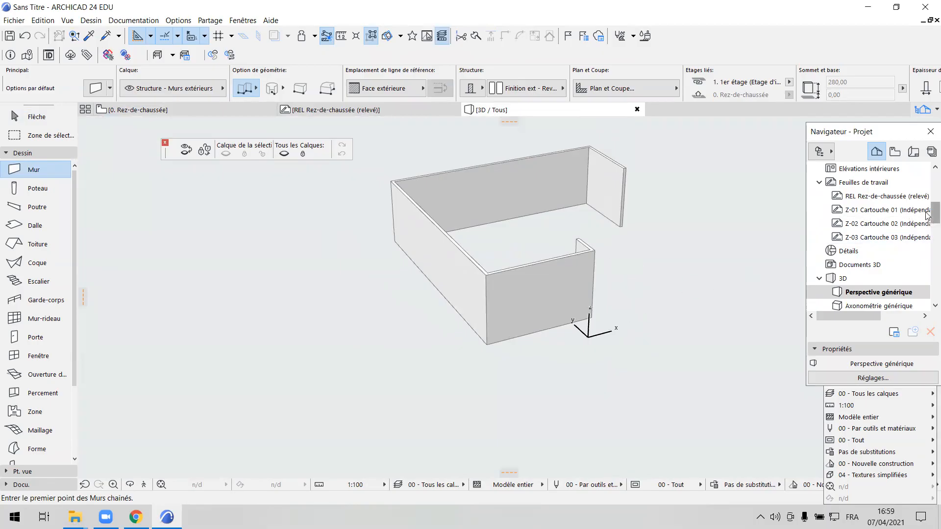
{"action": "scroll", "coordinate": [895, 217], "scroll_direction": "up", "scroll_amount": 5}
{"action": "double_click", "coordinate": [894, 223]}
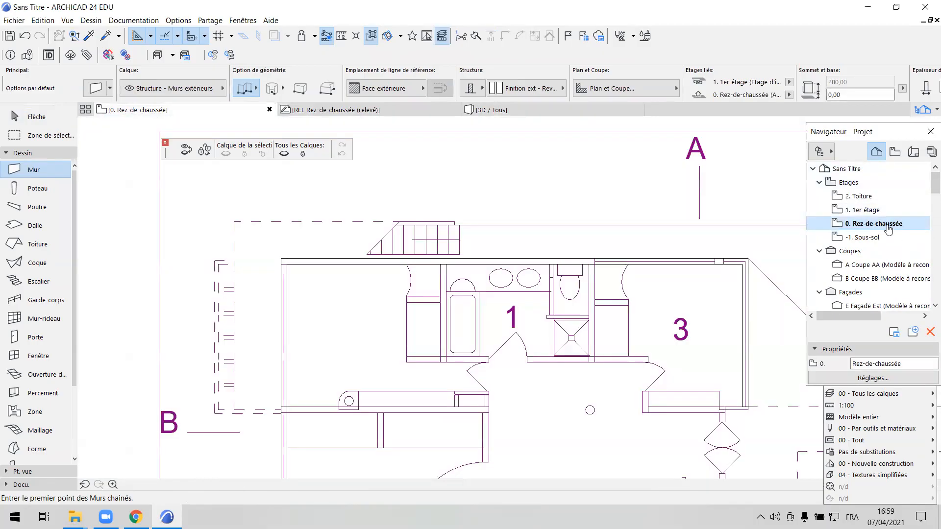
Turn the trace reference off and on again to compare the modelled walls with the ground-floor drawing.
{"action": "scroll", "coordinate": [532, 269], "scroll_direction": "down", "scroll_amount": 6}
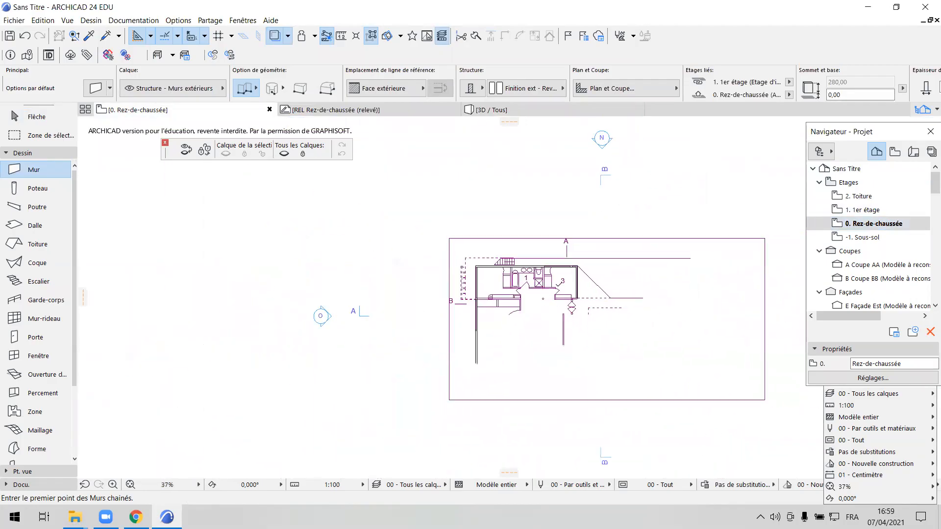
{"action": "middle_click_drag", "start_coordinate": [579, 303], "coordinate": [492, 292]}
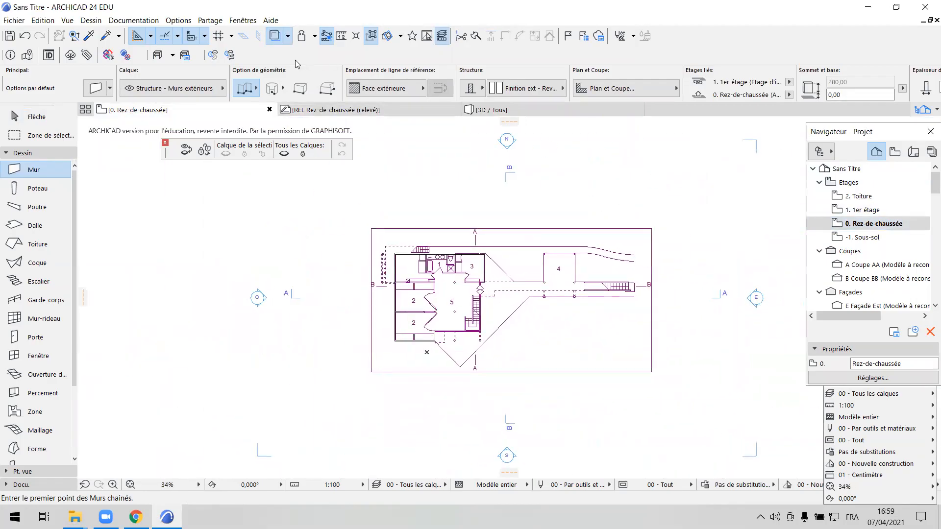
{"action": "left_click", "coordinate": [273, 37]}
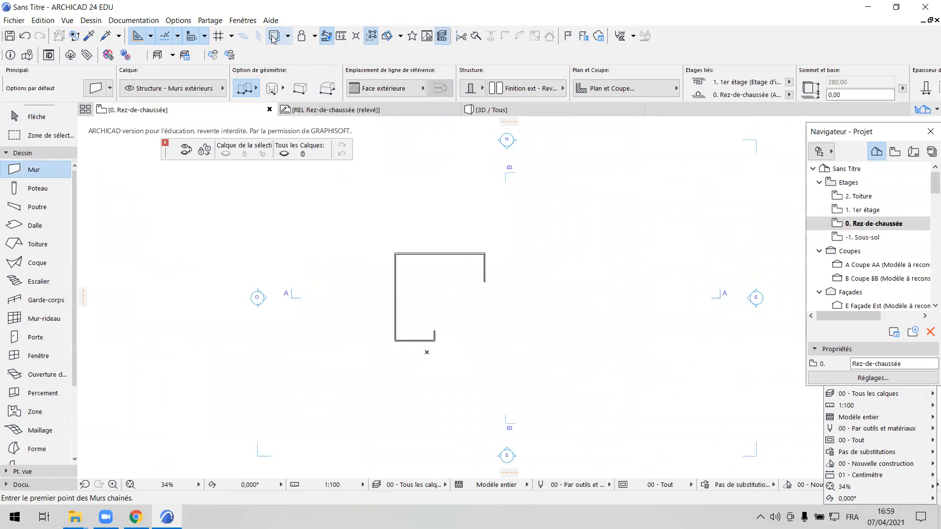
{"action": "left_click", "coordinate": [273, 36]}
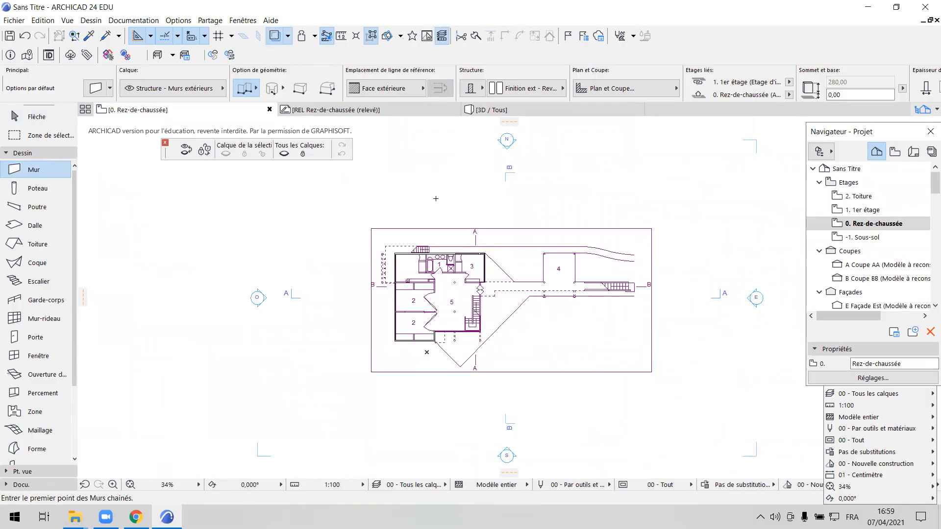
{"action": "scroll", "coordinate": [471, 253], "scroll_direction": "up", "scroll_amount": 3}
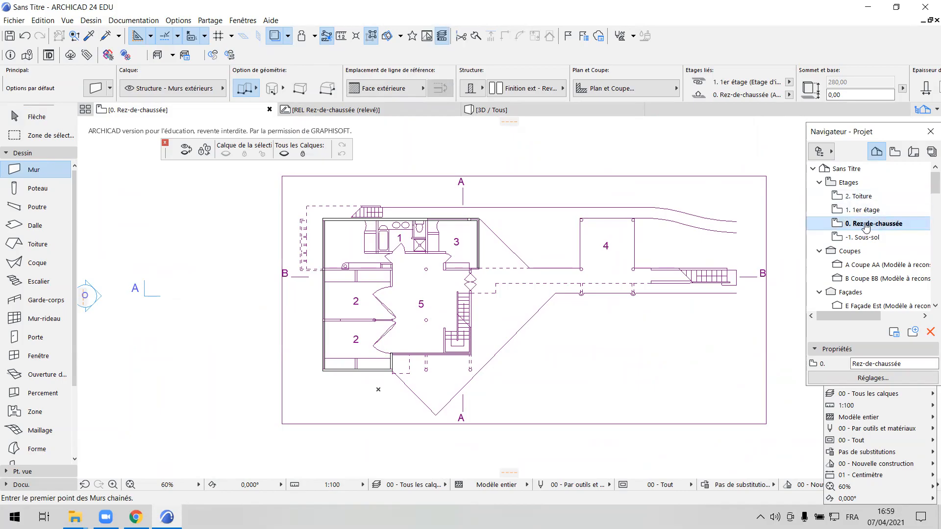
Create a new independent worksheet with reference ID FT-01 and the name R+1.
{"action": "scroll", "coordinate": [928, 190], "scroll_direction": "down", "scroll_amount": 2}
{"action": "left_click_drag", "start_coordinate": [925, 187], "coordinate": [926, 206]}
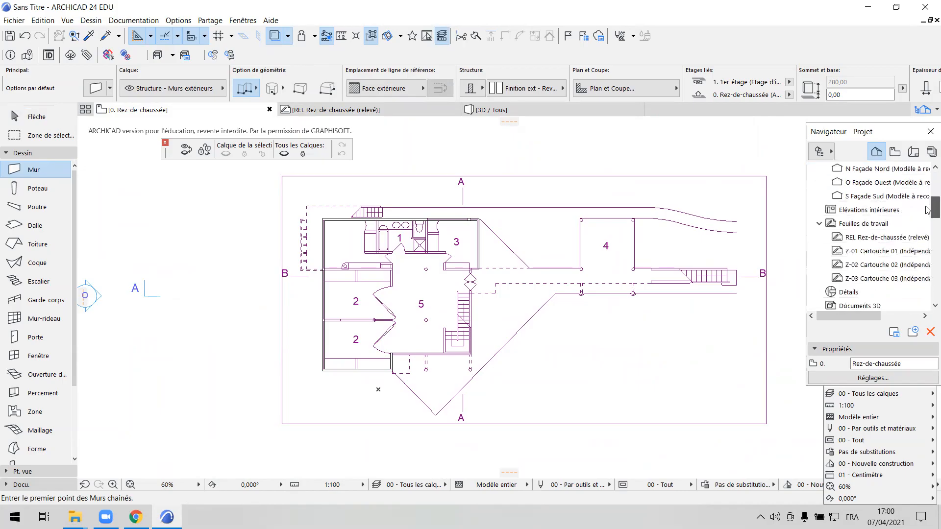
{"action": "left_click", "coordinate": [868, 224]}
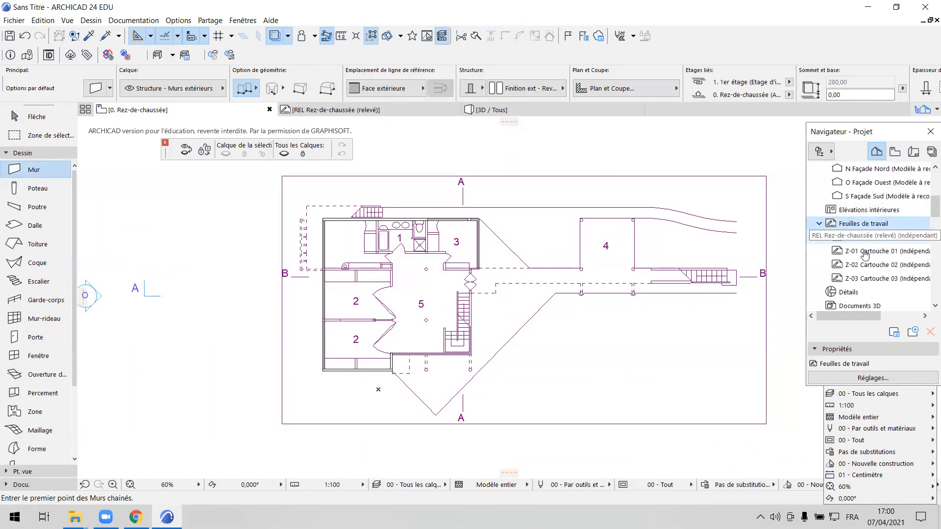
{"action": "right_click", "coordinate": [866, 225]}
{"action": "left_click", "coordinate": [786, 231]}
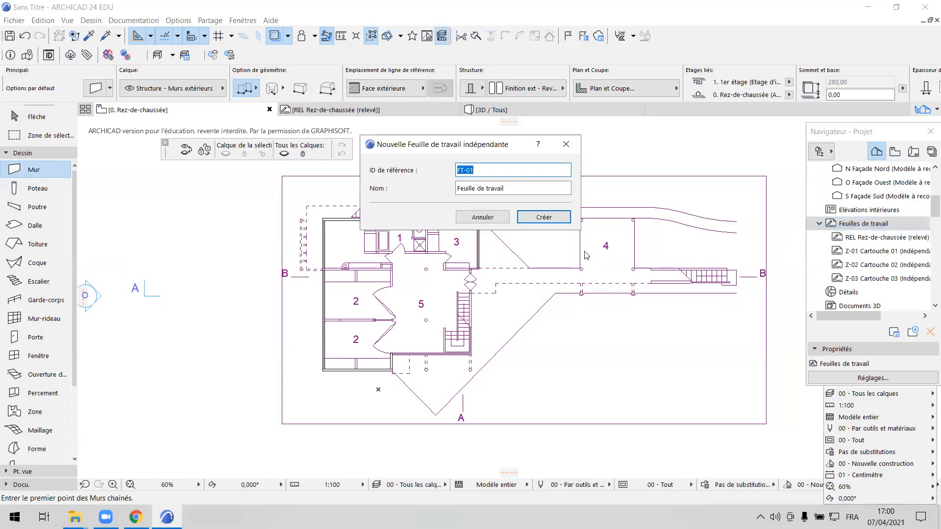
{"action": "left_click_drag", "start_coordinate": [516, 188], "coordinate": [448, 192]}
{"action": "type", "text": "R+1"}
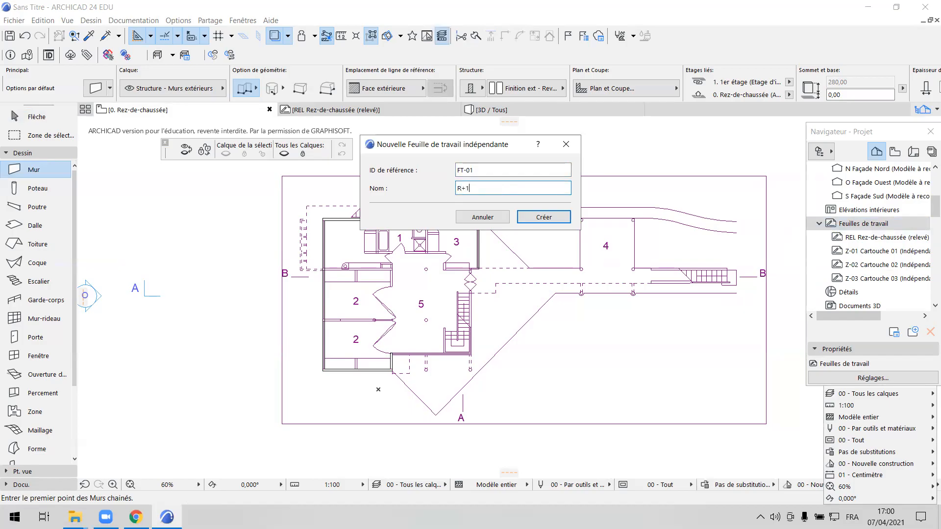
{"action": "left_click", "coordinate": [541, 216]}
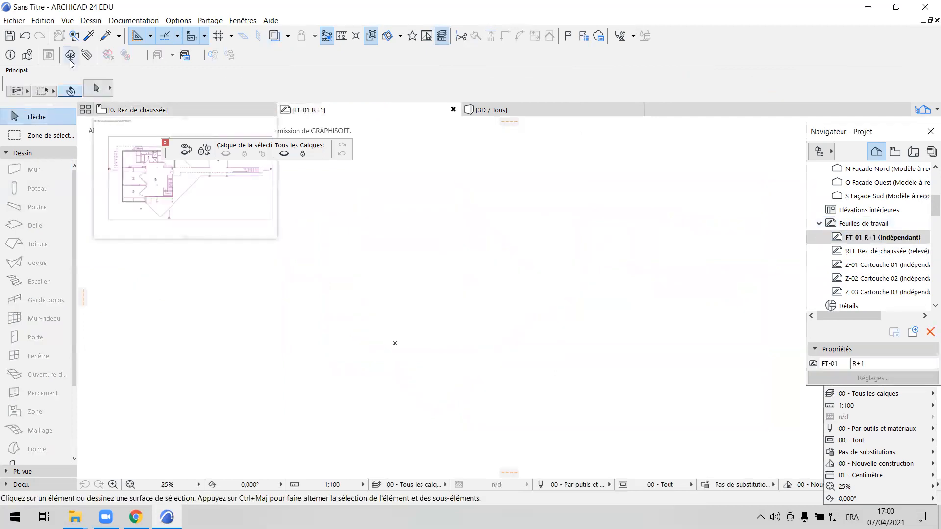
Place the external drawing MH R+1.dwg in the R+1 worksheet, with one drawing unit equal to 10 mm.
{"action": "left_click", "coordinate": [14, 22]}
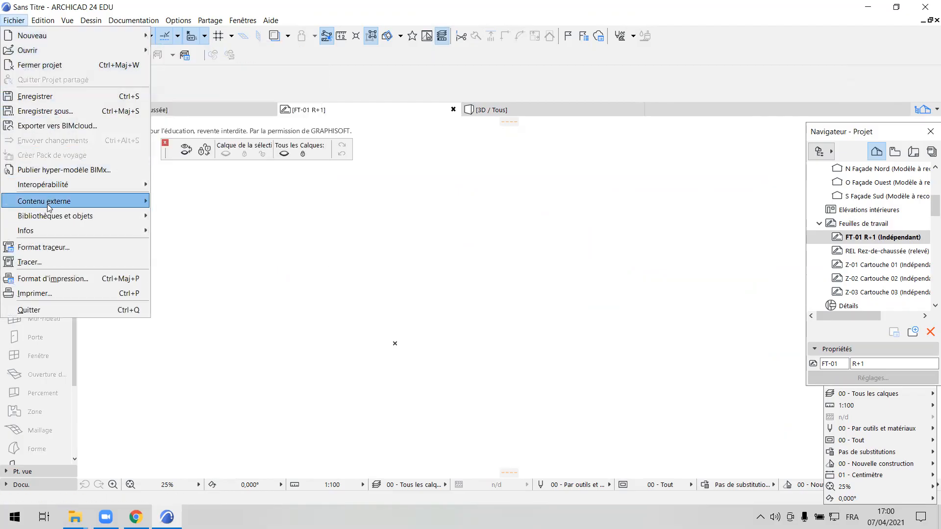
{"action": "mouse_move", "coordinate": [49, 207]}
{"action": "left_click", "coordinate": [210, 280]}
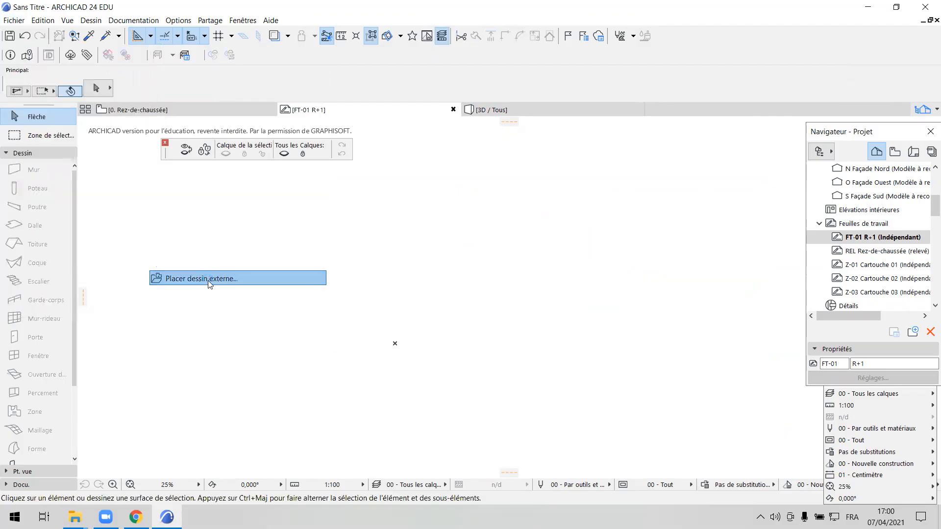
{"action": "left_click", "coordinate": [321, 118]}
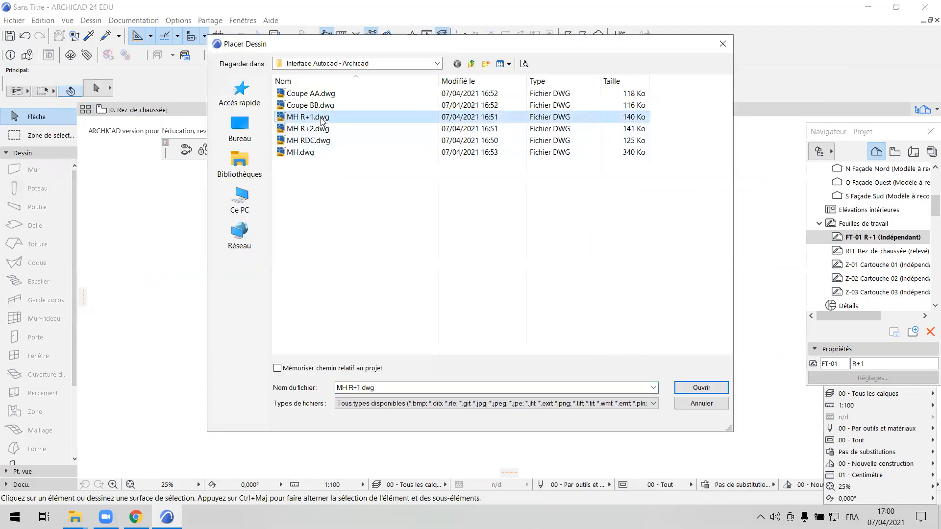
{"action": "left_click", "coordinate": [700, 388]}
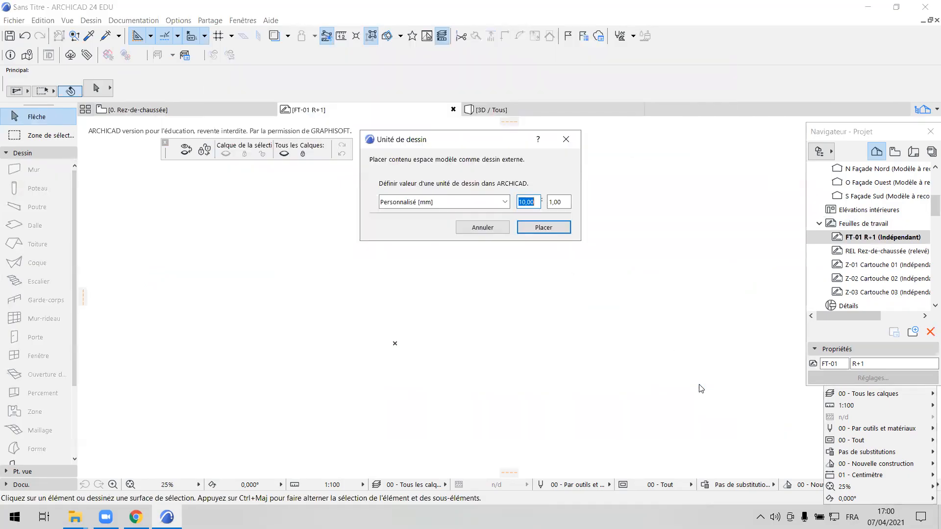
{"action": "left_click", "coordinate": [539, 227]}
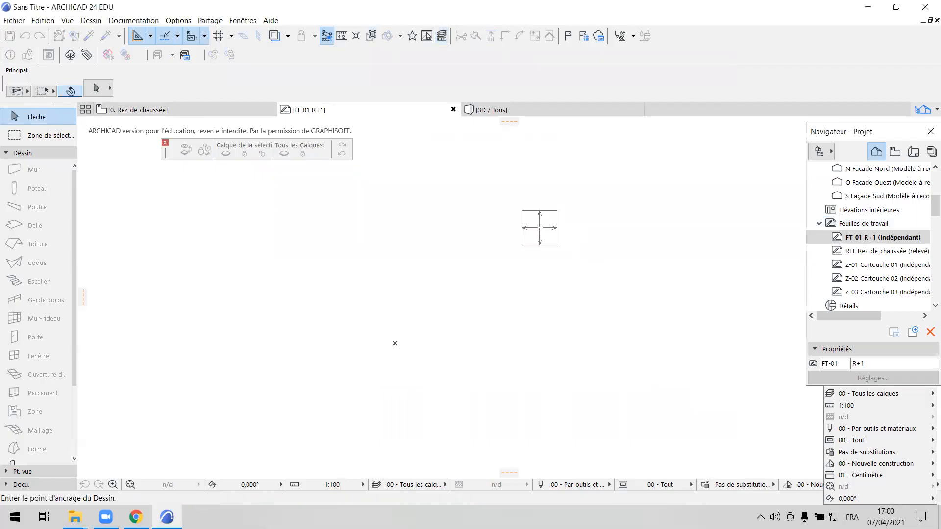
{"action": "left_click", "coordinate": [486, 300]}
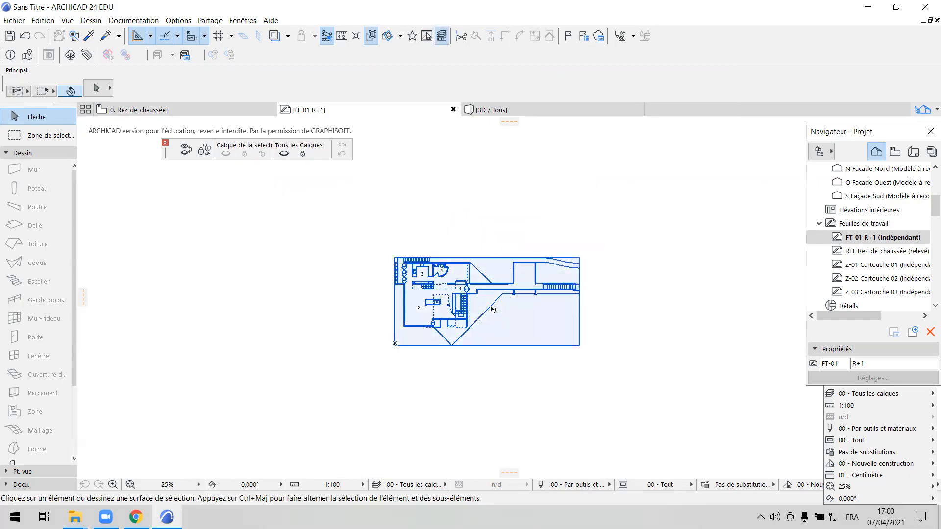
{"action": "scroll", "coordinate": [488, 304], "scroll_direction": "up", "scroll_amount": 2}
{"action": "key", "text": "Escape"}
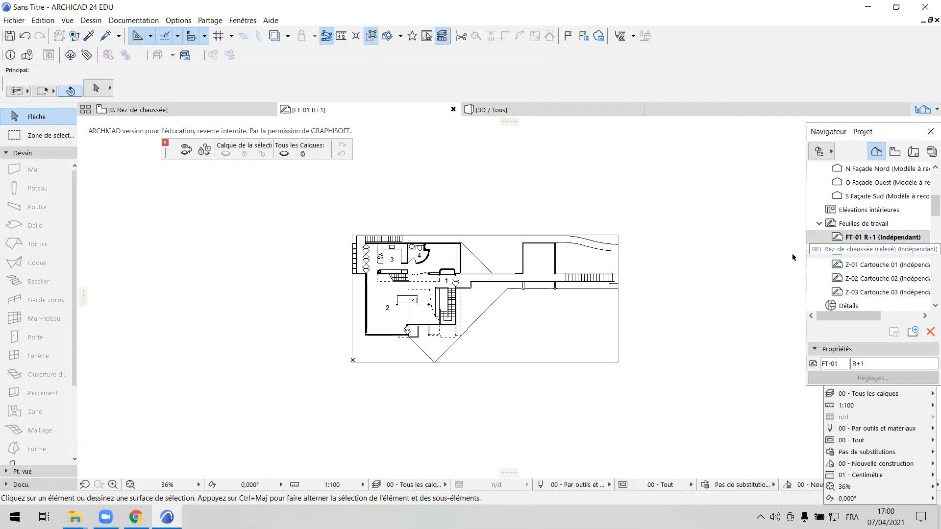
Show the REL Rez-de-chaussée (relevé) worksheet as the trace reference behind the R+1 drawing.
{"action": "middle_click_drag", "start_coordinate": [662, 249], "coordinate": [640, 262]}
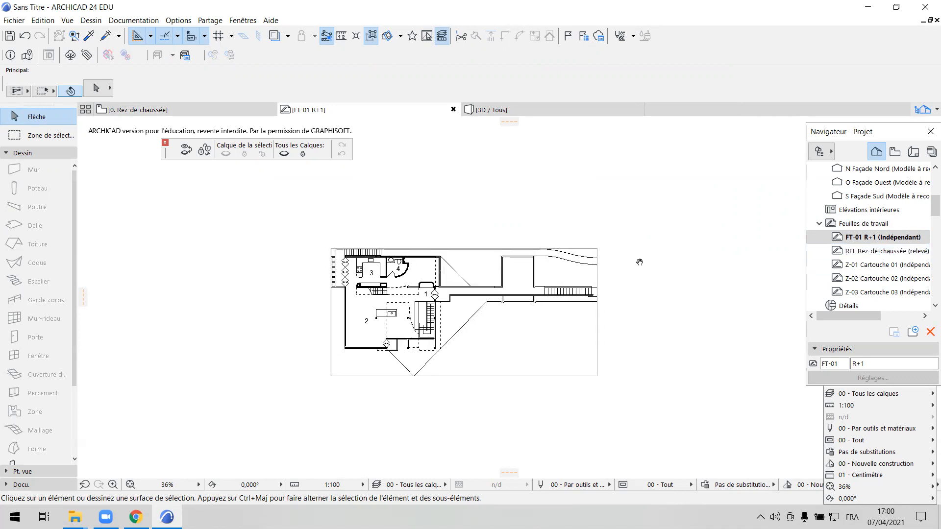
{"action": "right_click", "coordinate": [864, 255]}
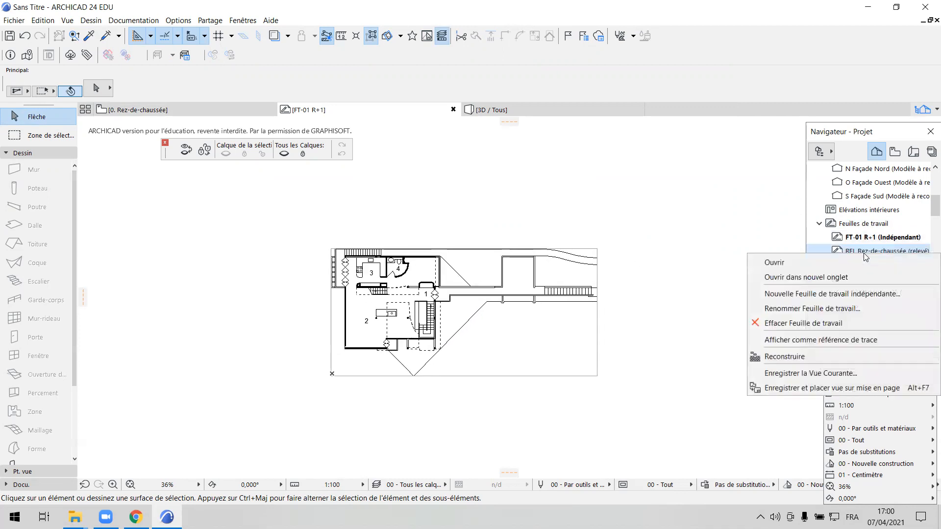
{"action": "left_click", "coordinate": [805, 336]}
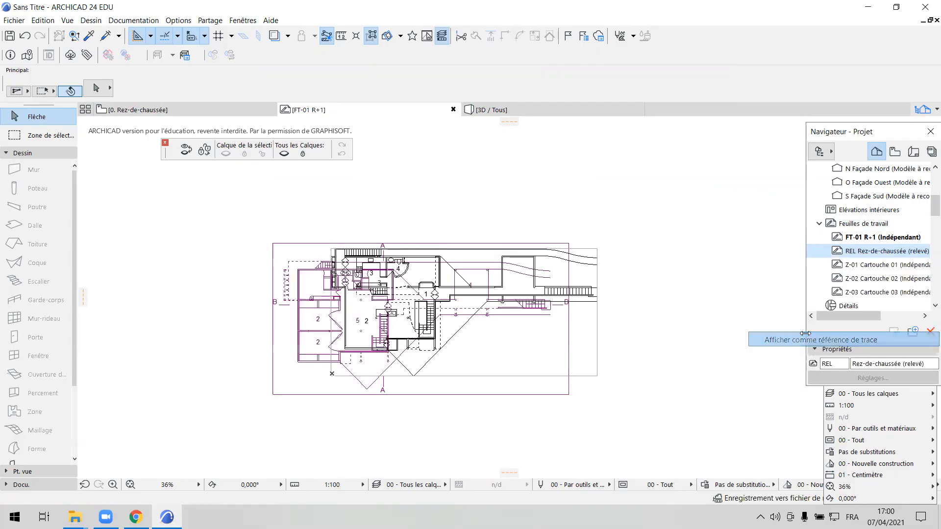
Move the MH R+1 drawing so its southwest exterior wall corner lands on the matching corner of the ground-floor trace reference.
{"action": "scroll", "coordinate": [411, 299], "scroll_direction": "up", "scroll_amount": 2}
{"action": "left_click", "coordinate": [411, 300]}
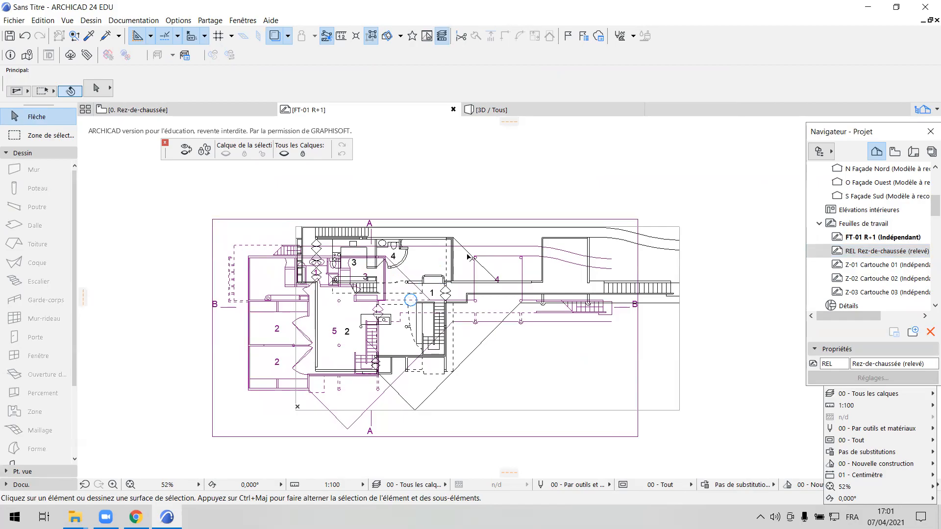
{"action": "left_click", "coordinate": [657, 258]}
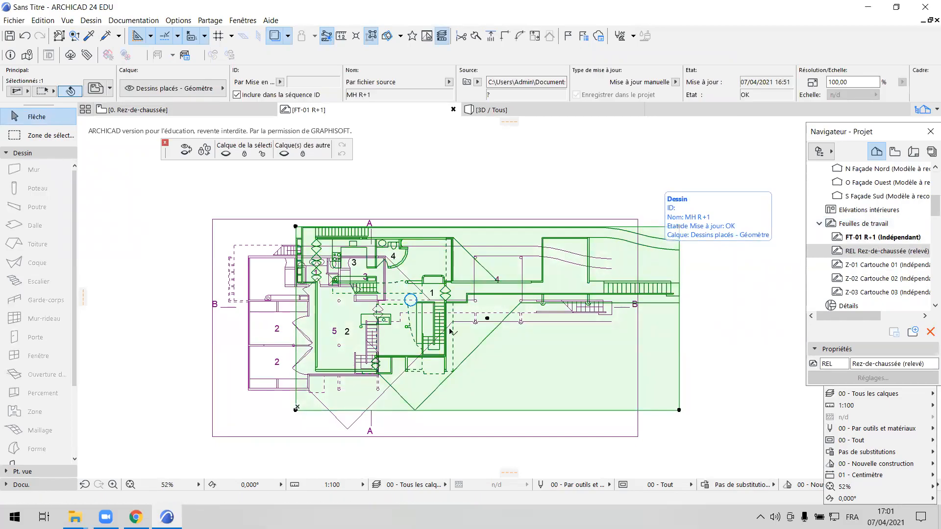
{"action": "scroll", "coordinate": [318, 386], "scroll_direction": "up", "scroll_amount": 3}
{"action": "scroll", "coordinate": [317, 386], "scroll_direction": "up", "scroll_amount": 2}
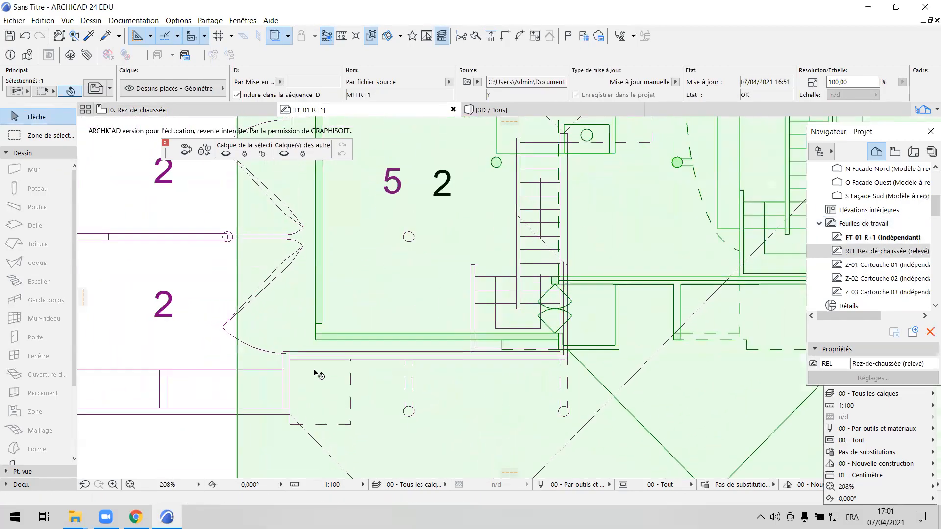
{"action": "left_click", "coordinate": [315, 339]}
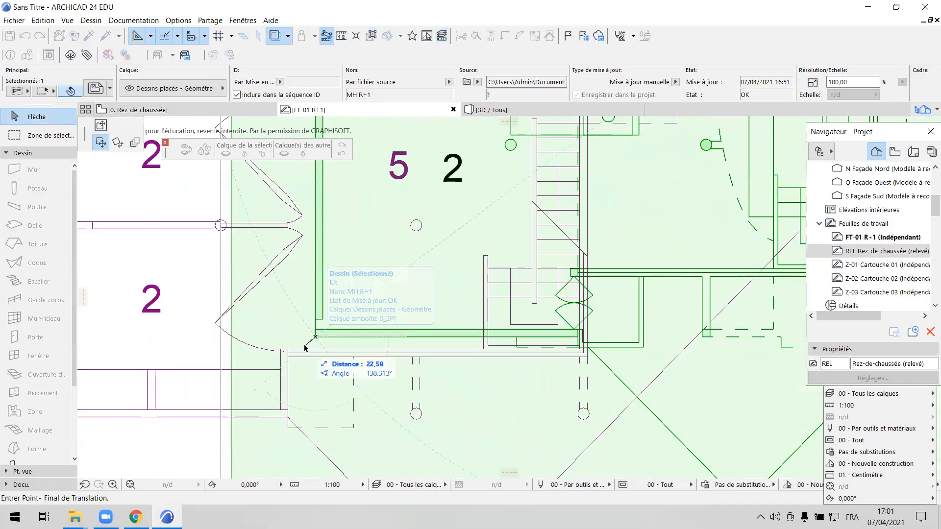
{"action": "scroll", "coordinate": [274, 377], "scroll_direction": "down", "scroll_amount": 3}
{"action": "scroll", "coordinate": [232, 370], "scroll_direction": "up", "scroll_amount": 5}
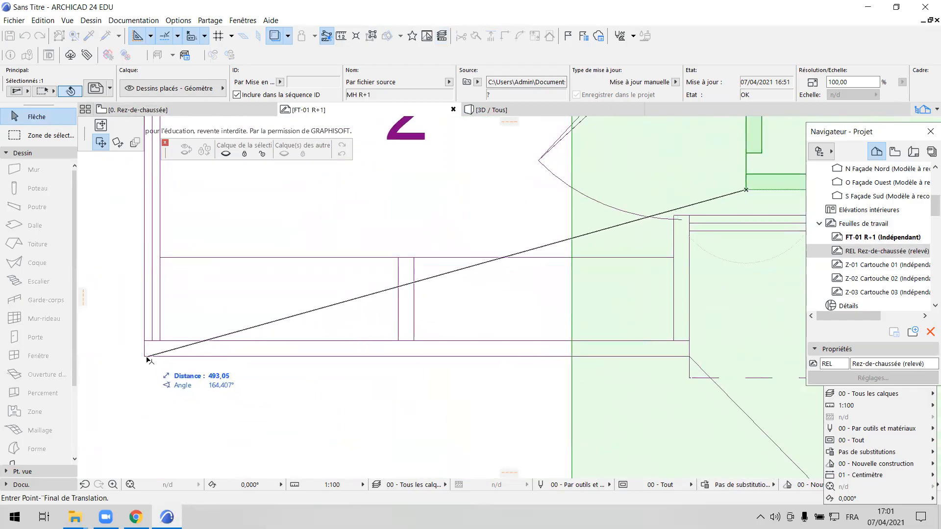
{"action": "left_click", "coordinate": [146, 357]}
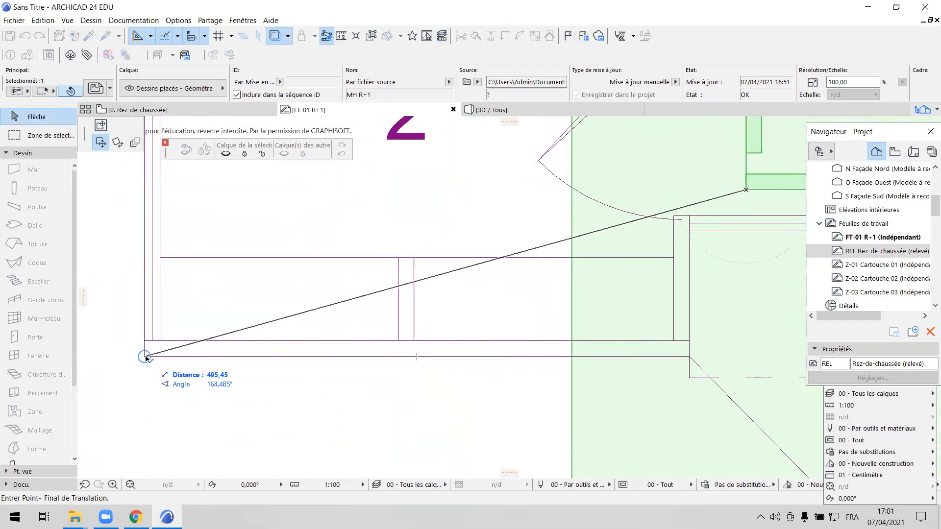
{"action": "left_click", "coordinate": [146, 358]}
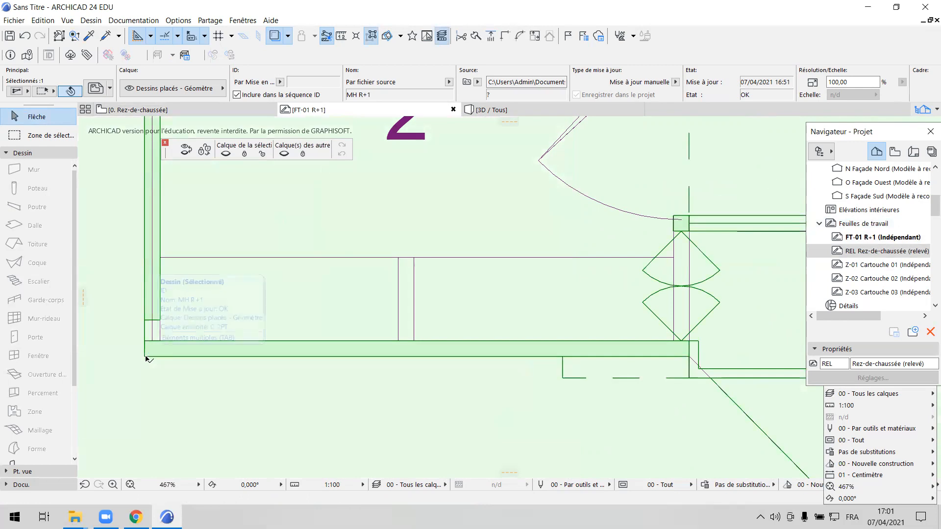
Deselect the R+1 drawing and compare it with the ground-floor drawing by toggling the trace reference, leaving it off.
{"action": "scroll", "coordinate": [369, 380], "scroll_direction": "down", "scroll_amount": 8}
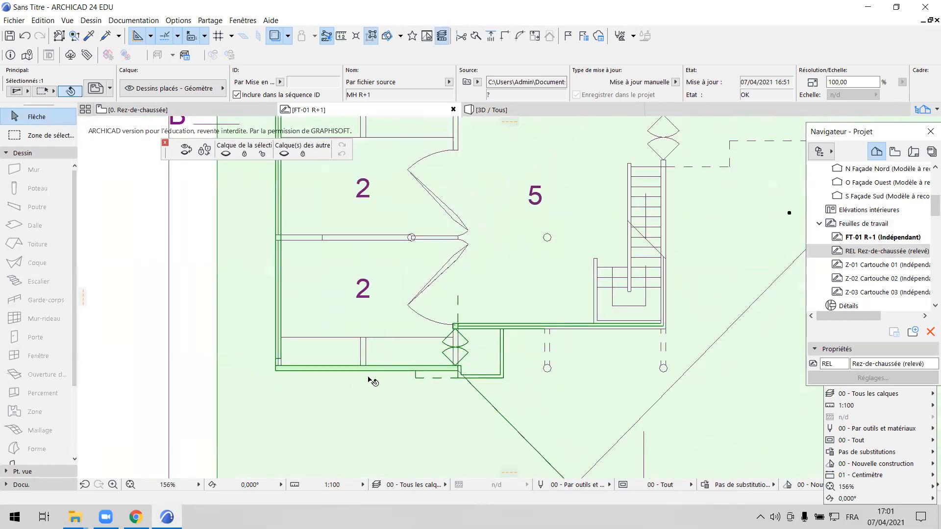
{"action": "scroll", "coordinate": [373, 381], "scroll_direction": "down", "scroll_amount": 2}
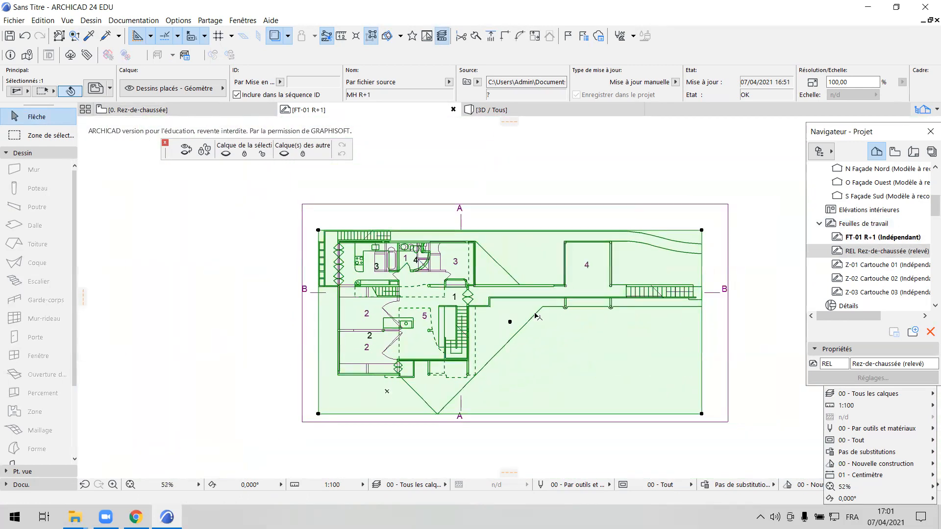
{"action": "scroll", "coordinate": [412, 255], "scroll_direction": "up", "scroll_amount": 4}
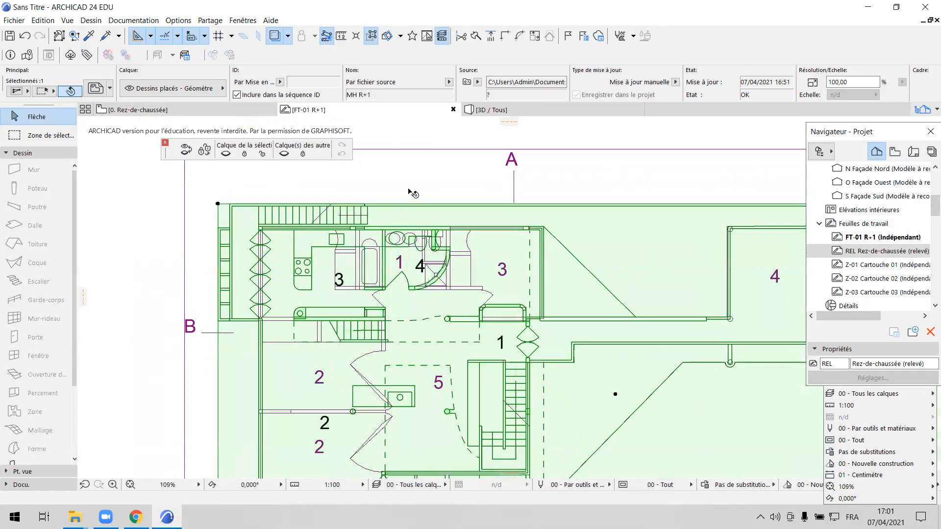
{"action": "left_click", "coordinate": [409, 190]}
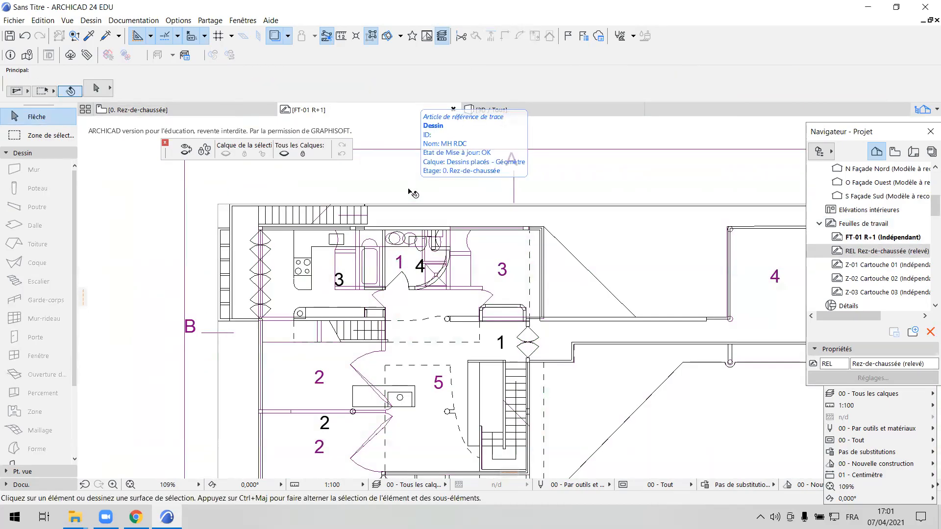
{"action": "left_click", "coordinate": [274, 36]}
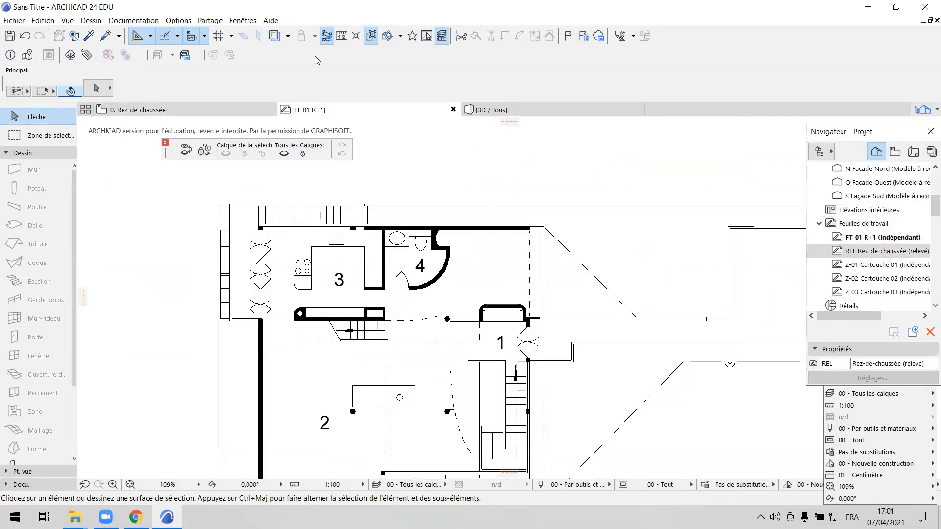
{"action": "left_click", "coordinate": [271, 39]}
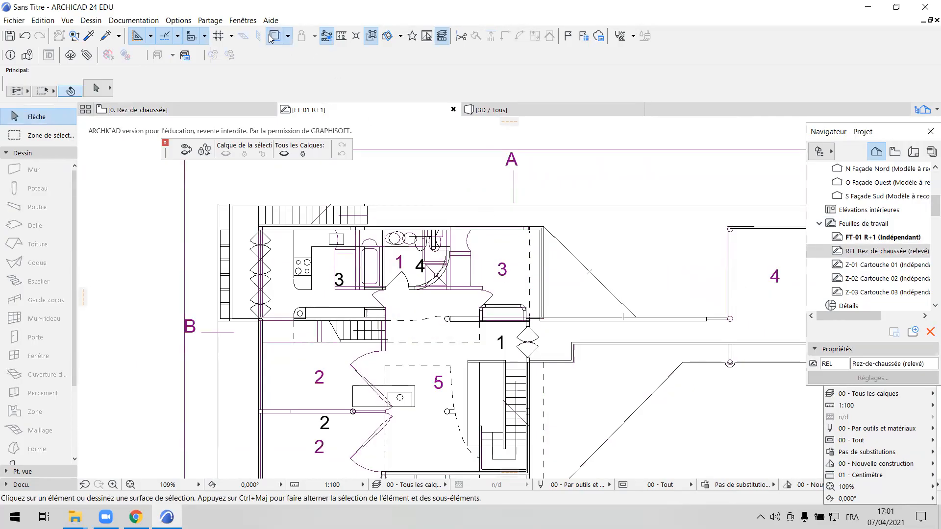
{"action": "left_click", "coordinate": [271, 38]}
{"action": "scroll", "coordinate": [375, 280], "scroll_direction": "down", "scroll_amount": 3}
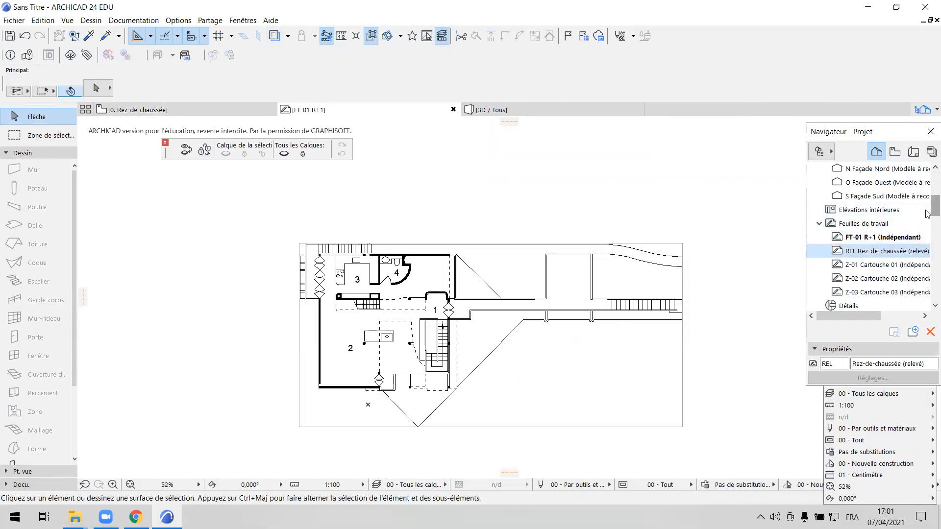
Open the 1er étage floor plan and turn off its trace reference.
{"action": "left_click_drag", "start_coordinate": [927, 210], "coordinate": [926, 186]}
{"action": "double_click", "coordinate": [857, 210]}
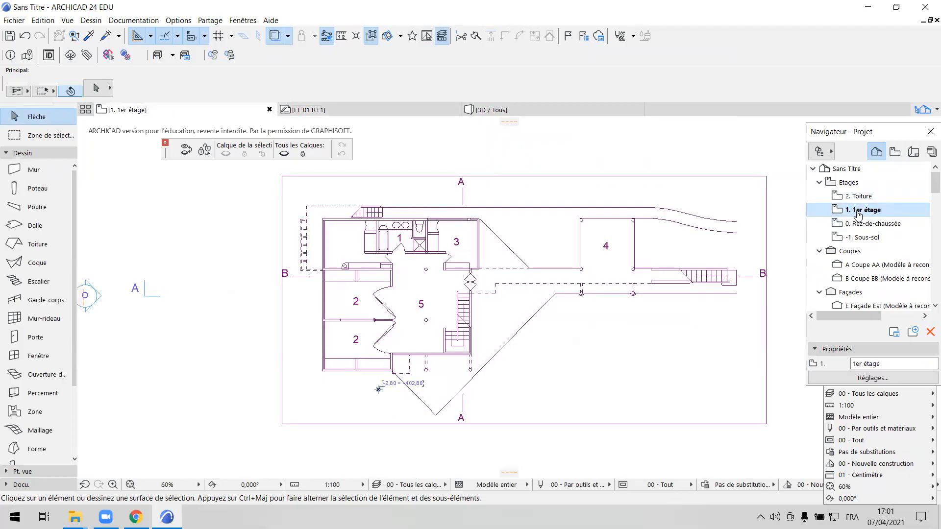
{"action": "mouse_move", "coordinate": [465, 283]}
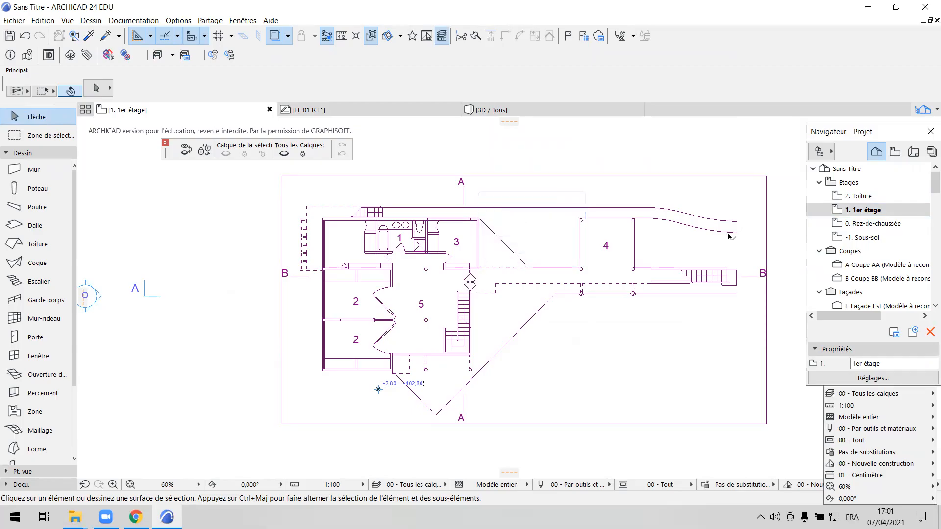
{"action": "left_click", "coordinate": [274, 36]}
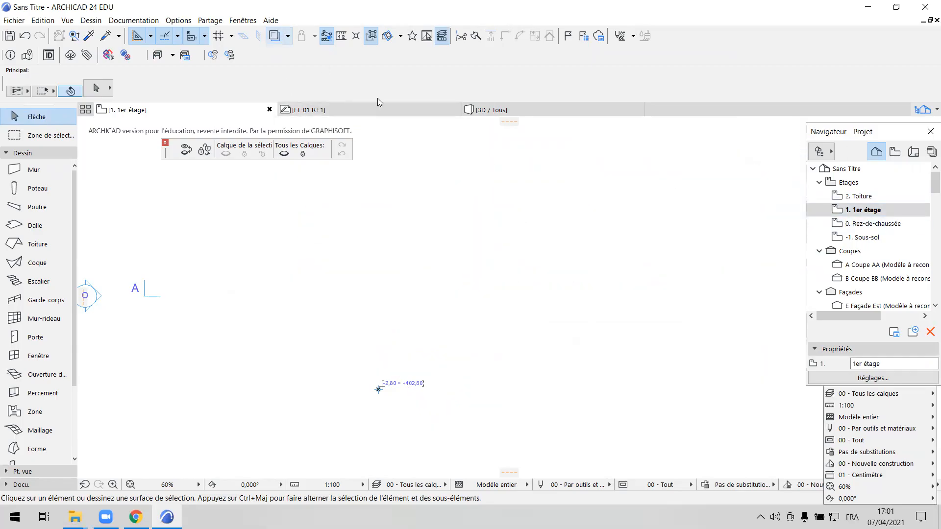
{"action": "middle_click_drag", "start_coordinate": [542, 263], "coordinate": [470, 257]}
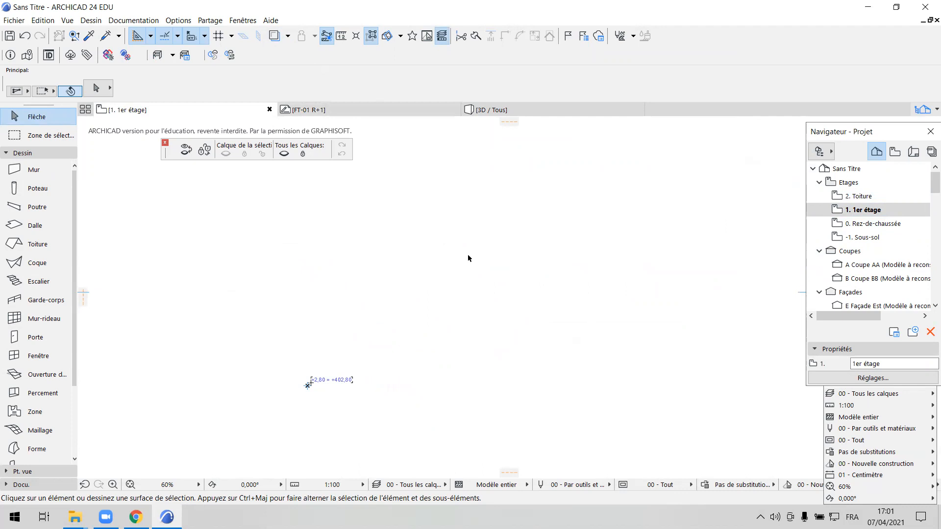
Show the FT-01 R+1 worksheet as the trace reference on the 1er étage plan.
{"action": "scroll", "coordinate": [927, 196], "scroll_direction": "down", "scroll_amount": 2}
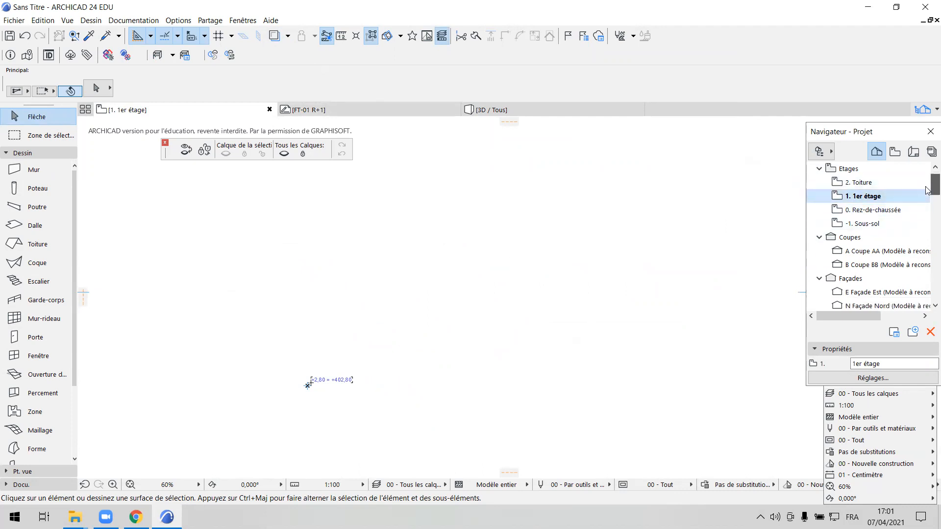
{"action": "scroll", "coordinate": [927, 196], "scroll_direction": "down", "scroll_amount": 2}
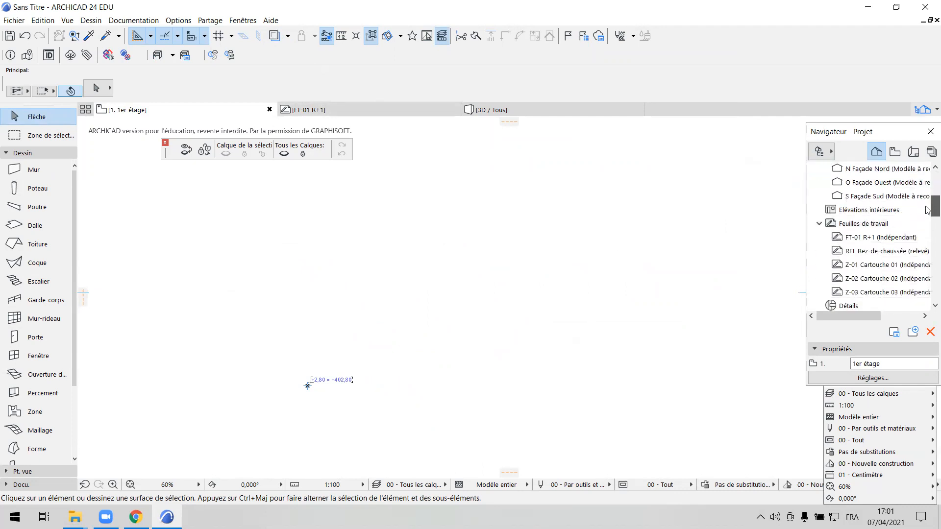
{"action": "right_click", "coordinate": [865, 241]}
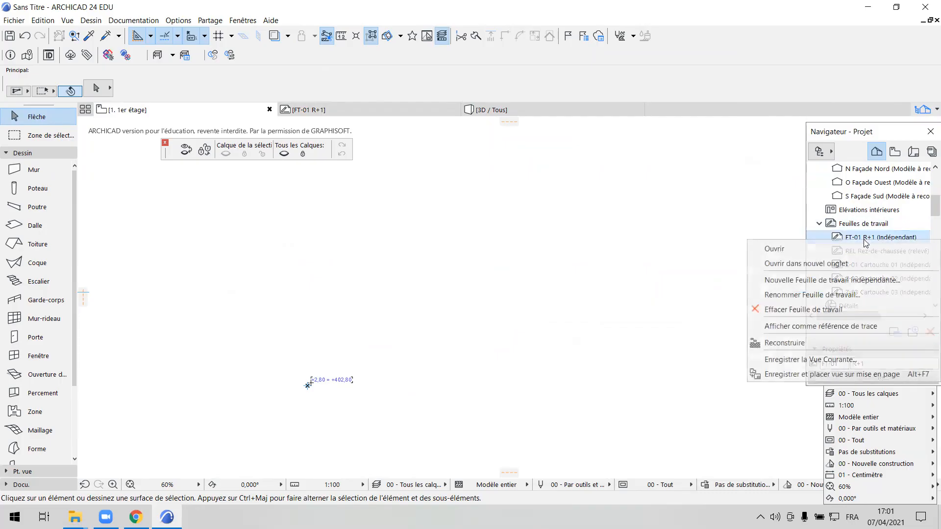
{"action": "left_click", "coordinate": [809, 327]}
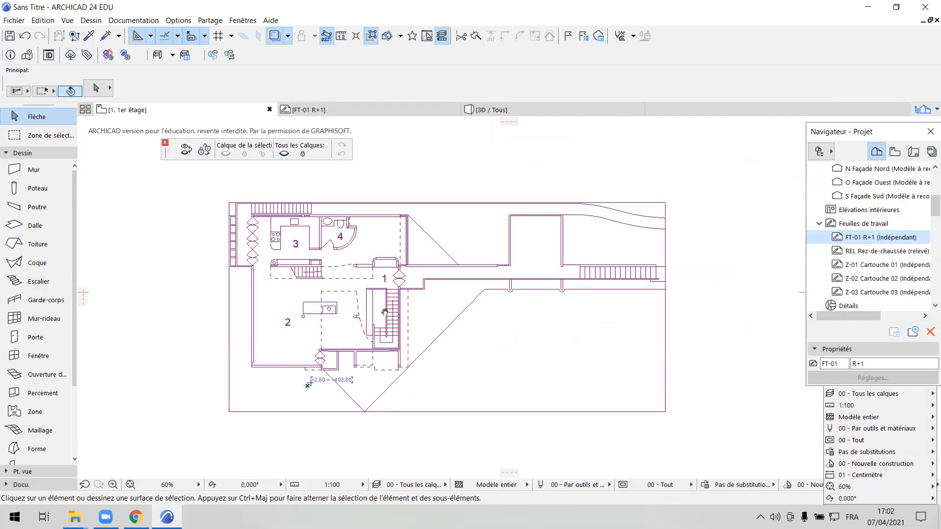
{"action": "middle_click_drag", "start_coordinate": [385, 314], "coordinate": [483, 314]}
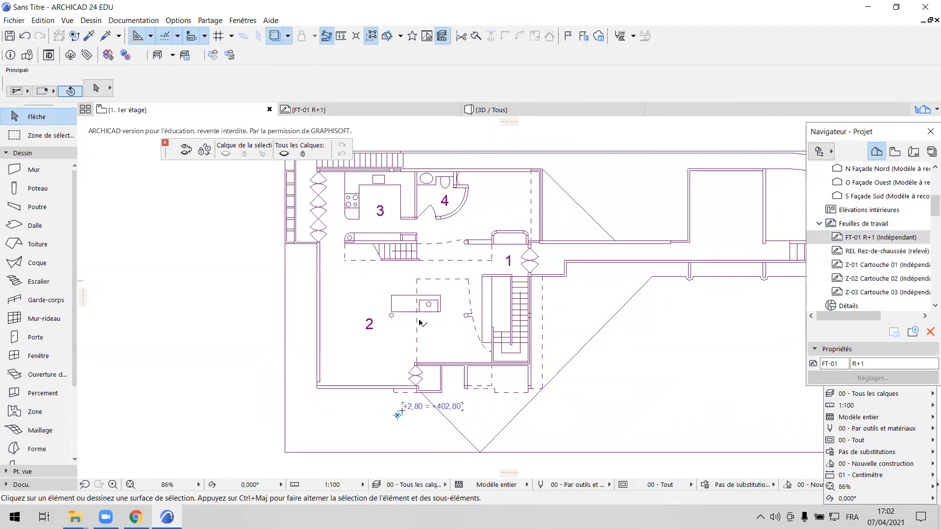
{"action": "scroll", "coordinate": [358, 319], "scroll_direction": "up", "scroll_amount": 2}
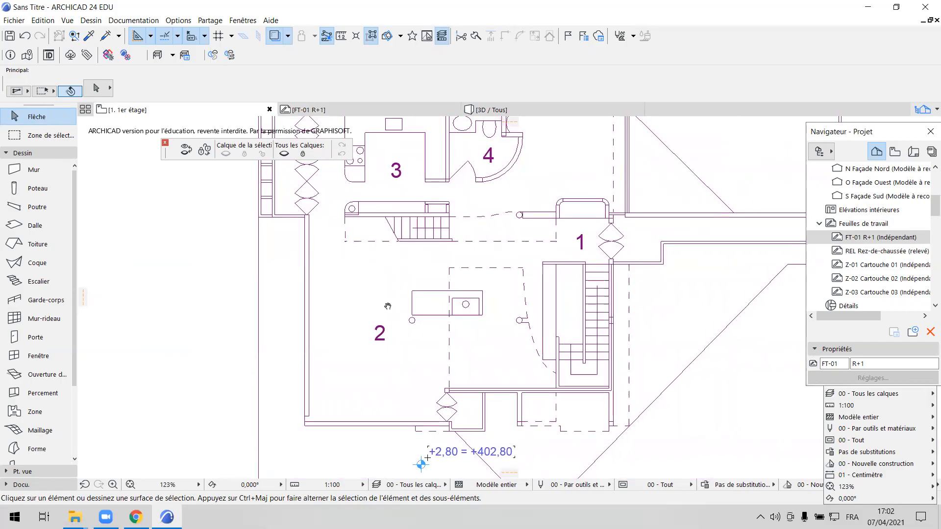
{"action": "middle_click_drag", "start_coordinate": [365, 299], "coordinate": [398, 310]}
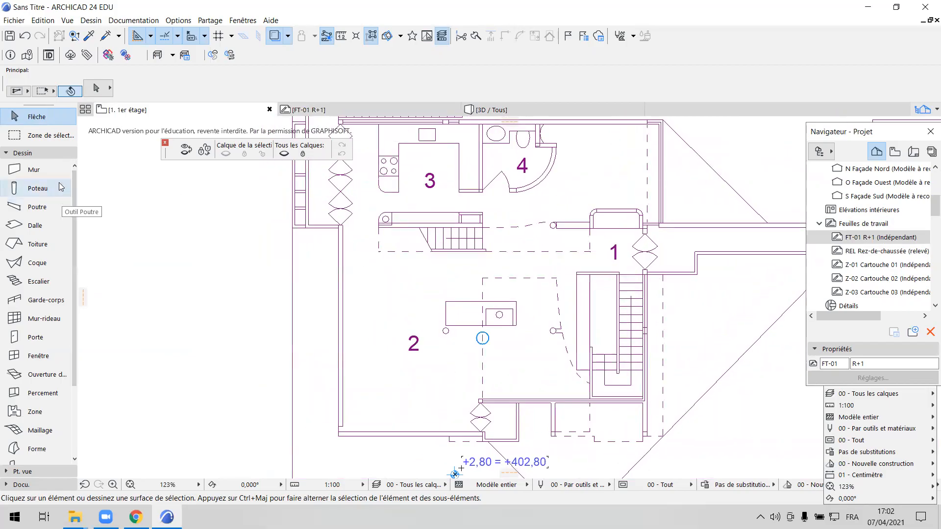
Configure the default exterior wall settings with the top linked to 2. Toiture (Etage d'implantation + 1).
{"action": "left_click", "coordinate": [35, 169]}
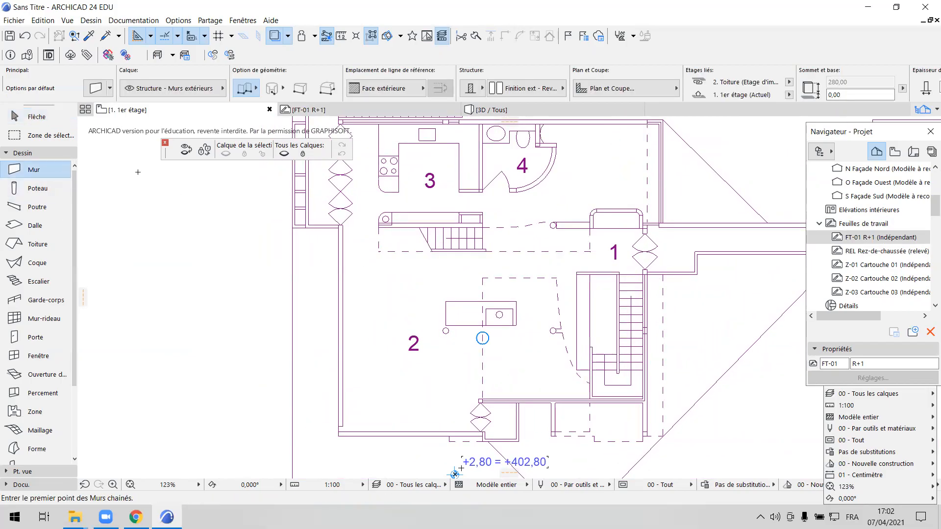
{"action": "left_click", "coordinate": [89, 93]}
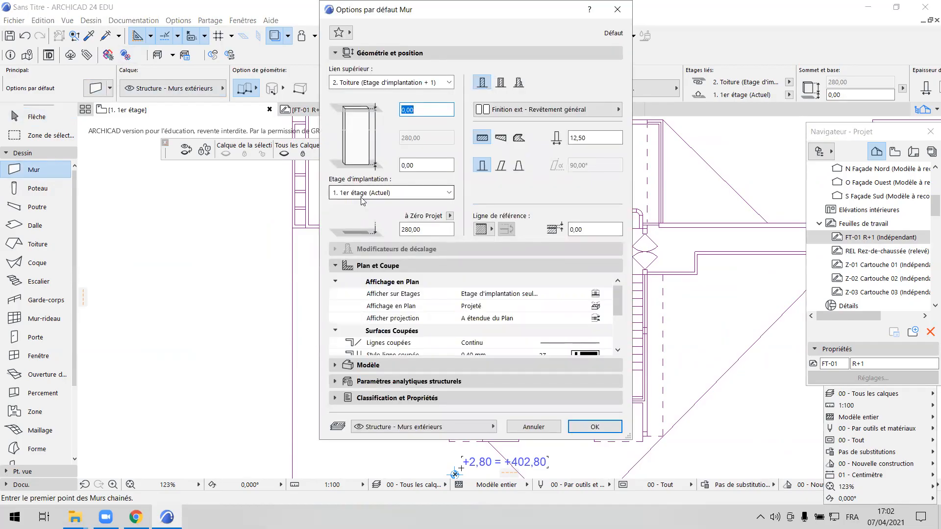
{"action": "left_click", "coordinate": [380, 84]}
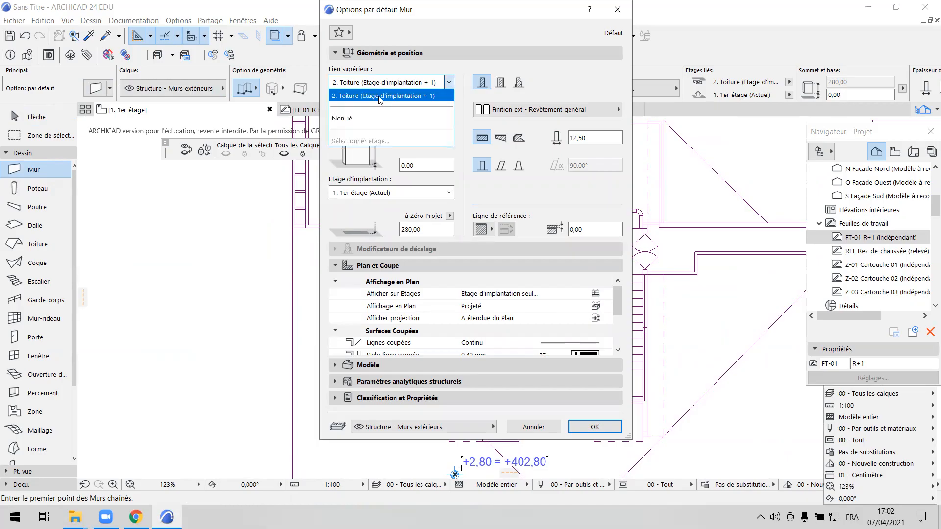
{"action": "left_click", "coordinate": [379, 96]}
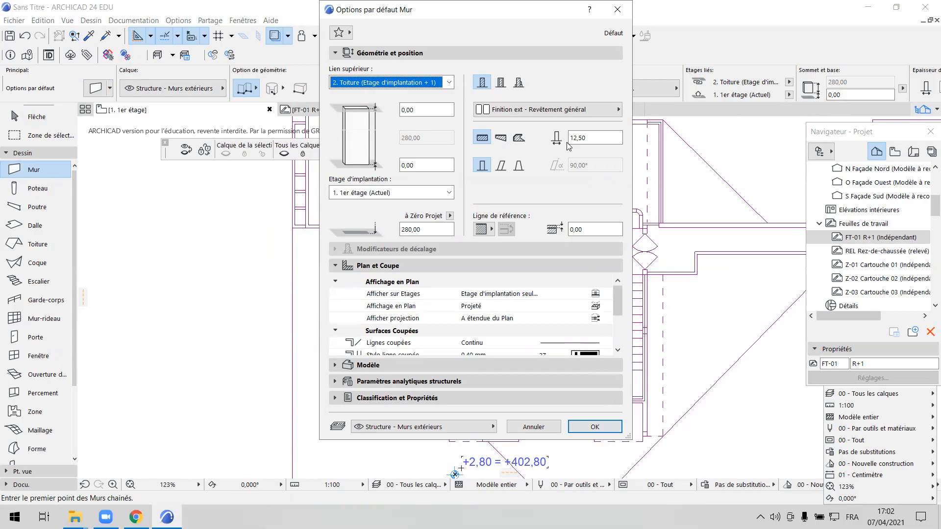
{"action": "left_click", "coordinate": [595, 427]}
Draw chained exterior walls on the 1er étage plan, about 620 cm along room 2's west side and along its south side to the door opening.
{"action": "scroll", "coordinate": [351, 229], "scroll_direction": "up", "scroll_amount": 5}
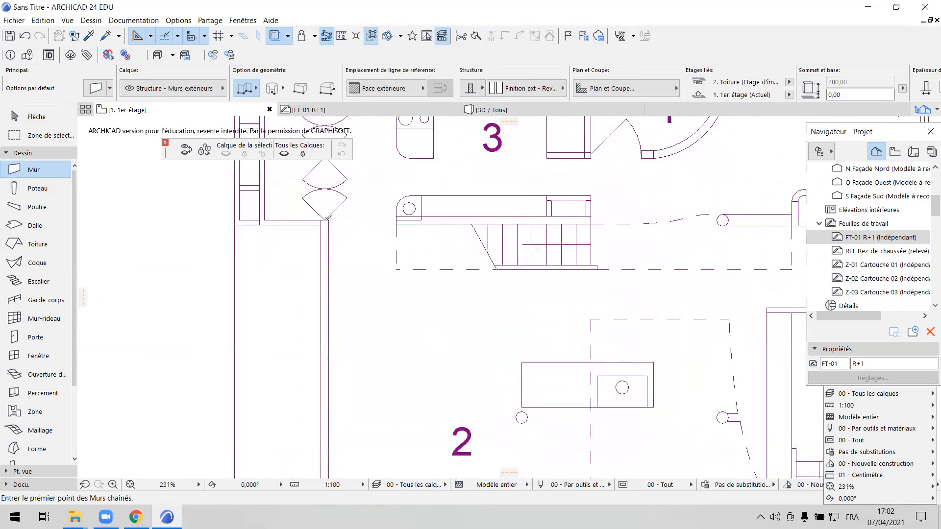
{"action": "left_click", "coordinate": [330, 220]}
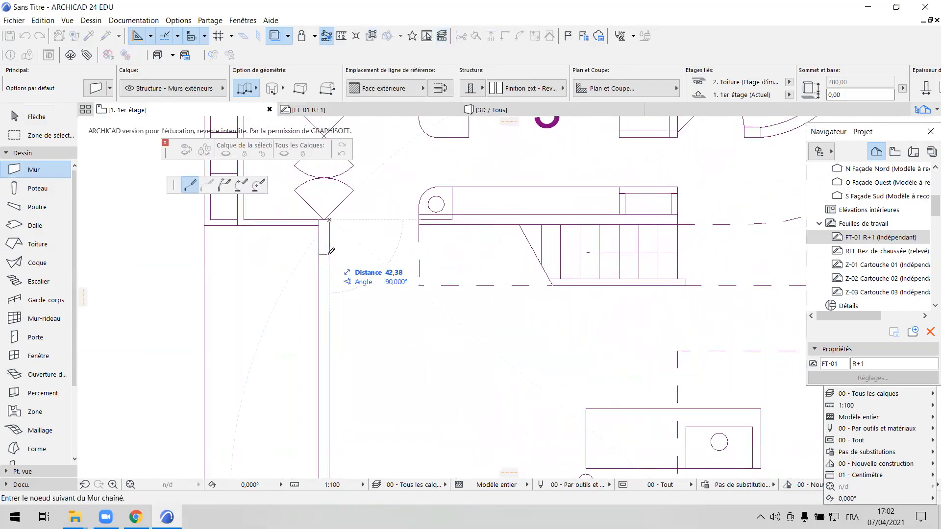
{"action": "scroll", "coordinate": [331, 251], "scroll_direction": "down", "scroll_amount": 4}
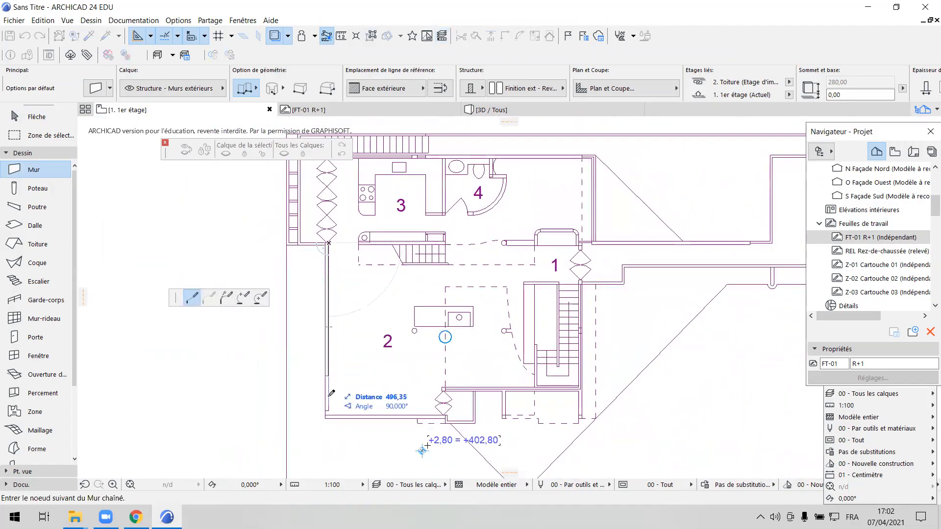
{"action": "scroll", "coordinate": [330, 410], "scroll_direction": "up", "scroll_amount": 3}
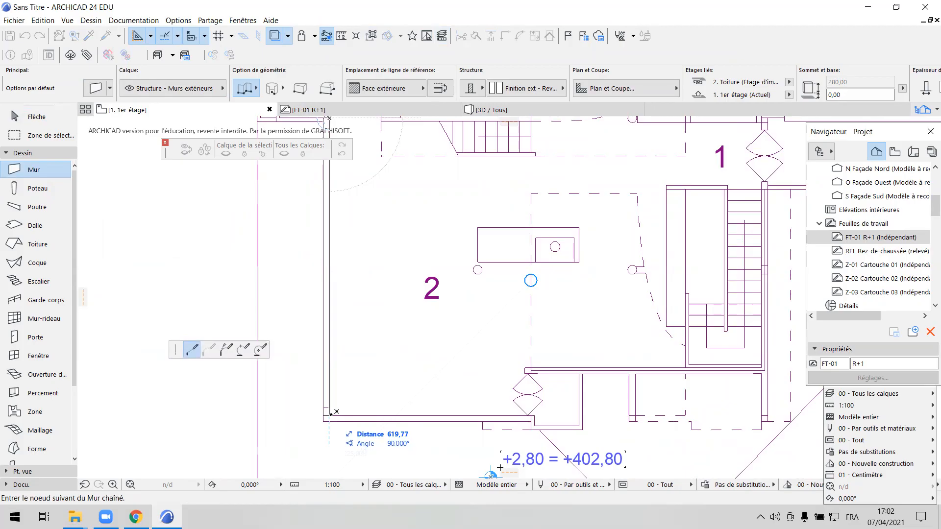
{"action": "left_click", "coordinate": [331, 414]}
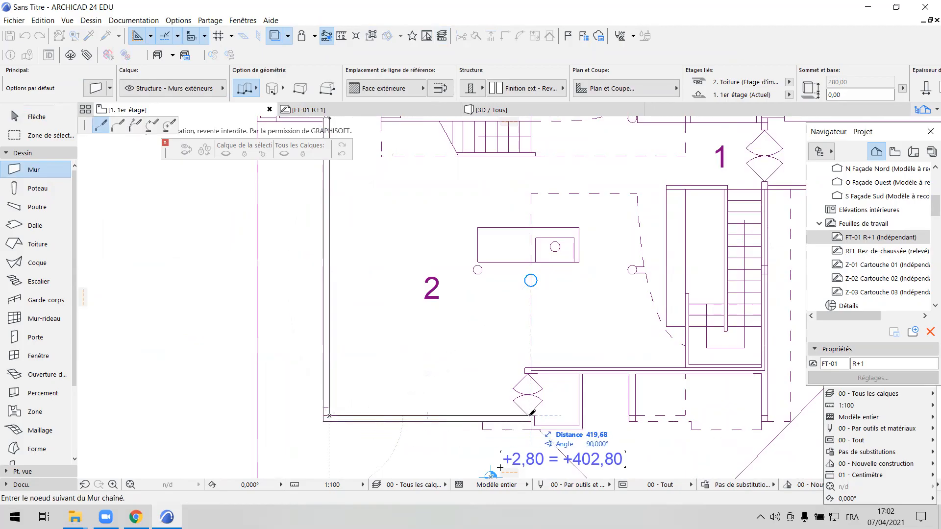
{"action": "scroll", "coordinate": [532, 413], "scroll_direction": "up", "scroll_amount": 3}
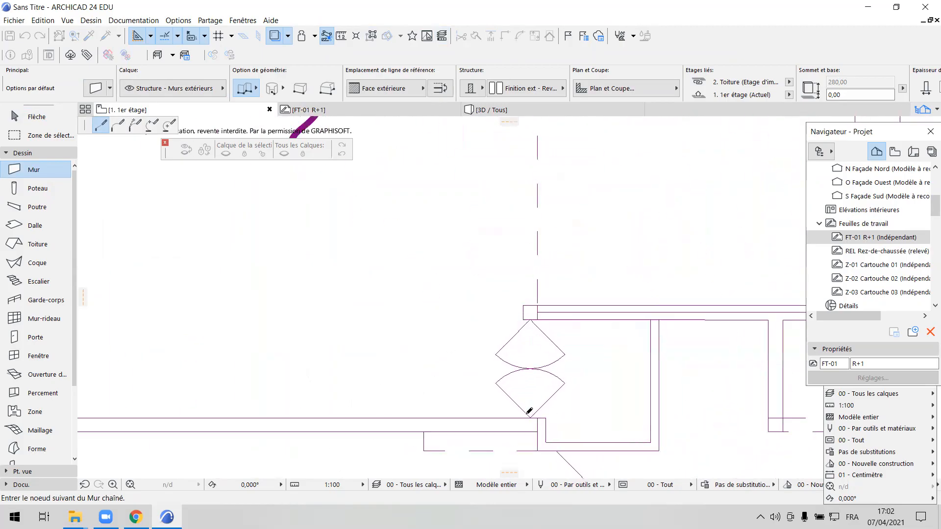
{"action": "left_click", "coordinate": [538, 417]}
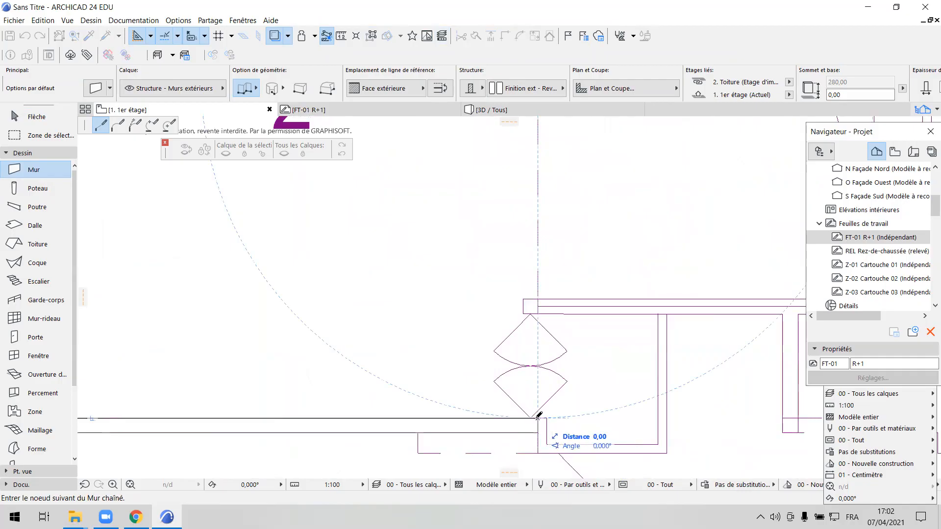
{"action": "left_click", "coordinate": [537, 416]}
{"action": "scroll", "coordinate": [490, 412], "scroll_direction": "down", "scroll_amount": 6}
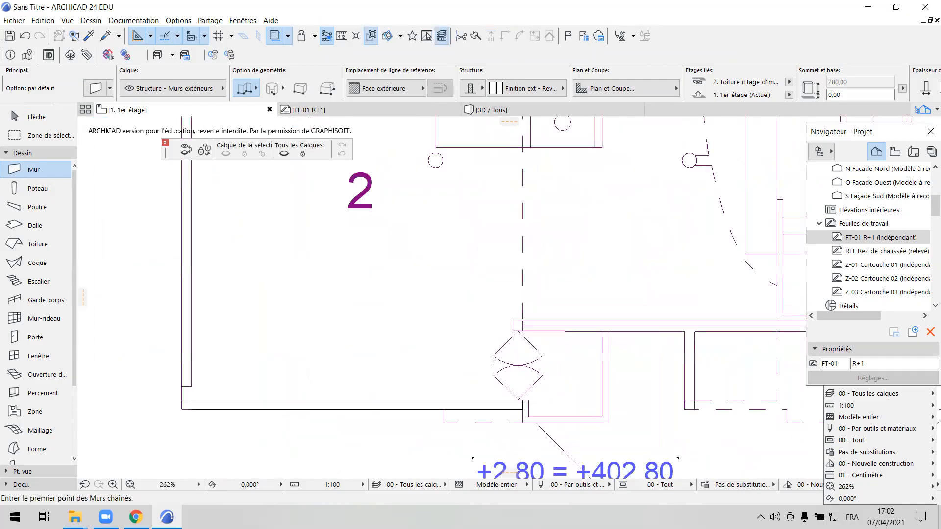
Compare the new first-floor walls with the R+1 drawing by hiding the trace reference and showing it again.
{"action": "left_click", "coordinate": [274, 35]}
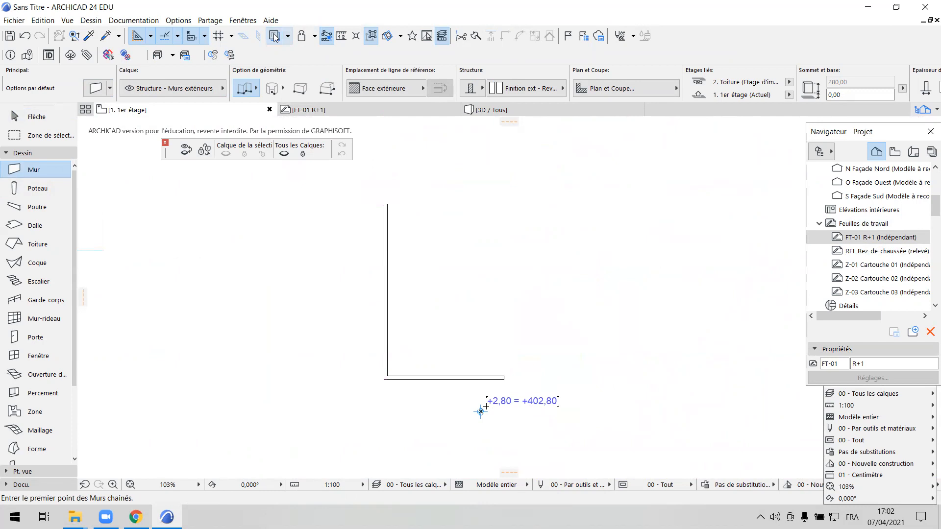
{"action": "left_click", "coordinate": [275, 36]}
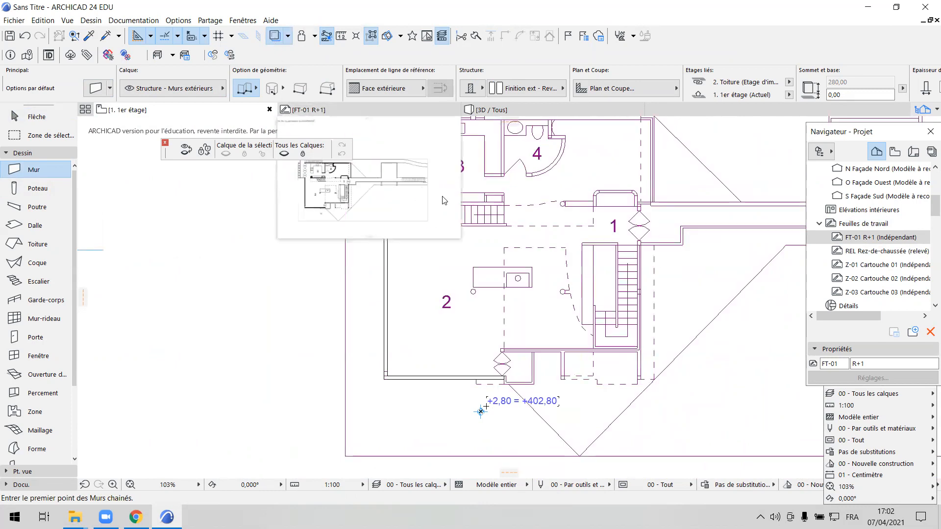
{"action": "middle_click_drag", "start_coordinate": [481, 412], "coordinate": [395, 433]}
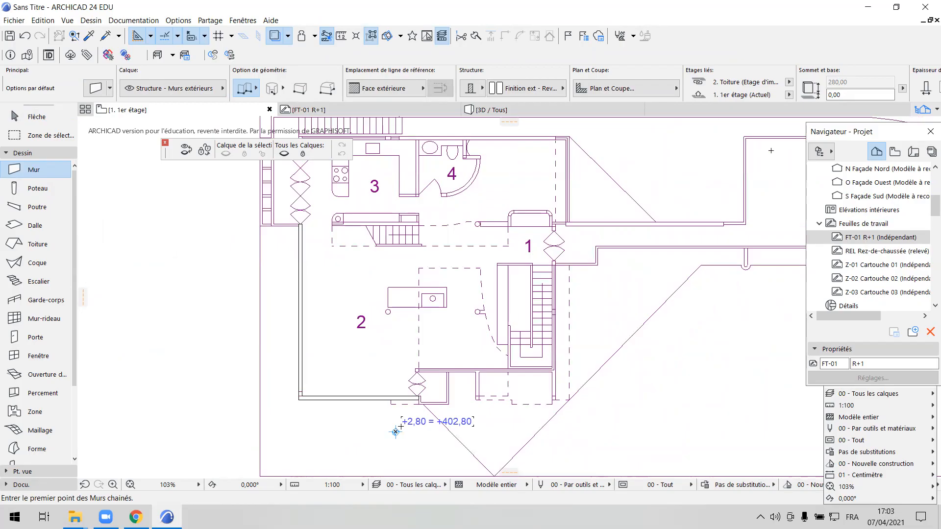
Open the 3D view and examine how the first-floor walls sit on the ground-floor walls.
{"action": "left_click", "coordinate": [533, 110]}
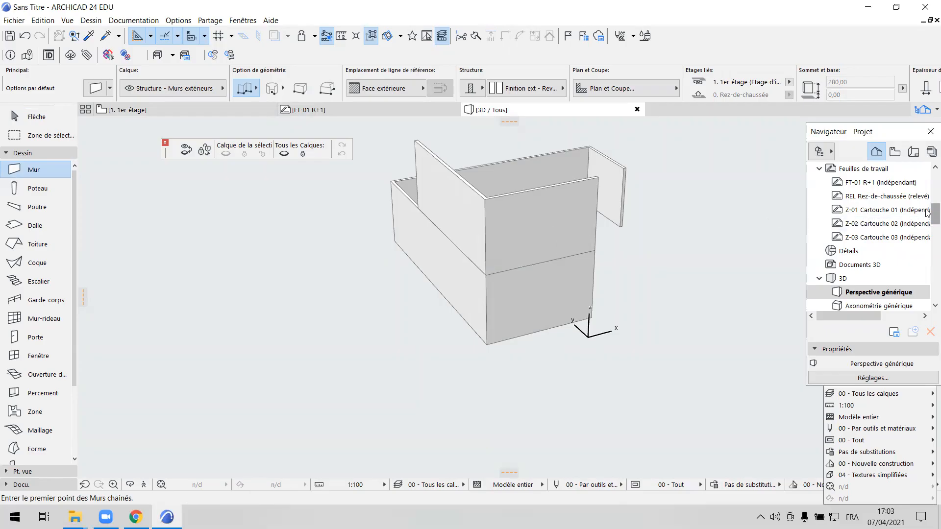
{"action": "scroll", "coordinate": [927, 221], "scroll_direction": "down", "scroll_amount": 2}
{"action": "scroll", "coordinate": [928, 222], "scroll_direction": "down", "scroll_amount": 2}
{"action": "scroll", "coordinate": [927, 216], "scroll_direction": "up", "scroll_amount": 4}
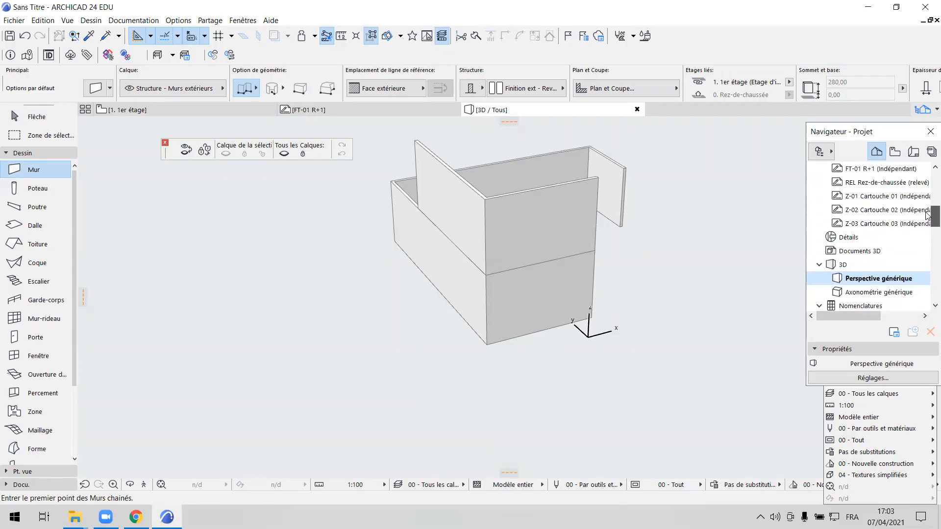
{"action": "scroll", "coordinate": [927, 210], "scroll_direction": "up", "scroll_amount": 1}
{"action": "left_click", "coordinate": [880, 214]}
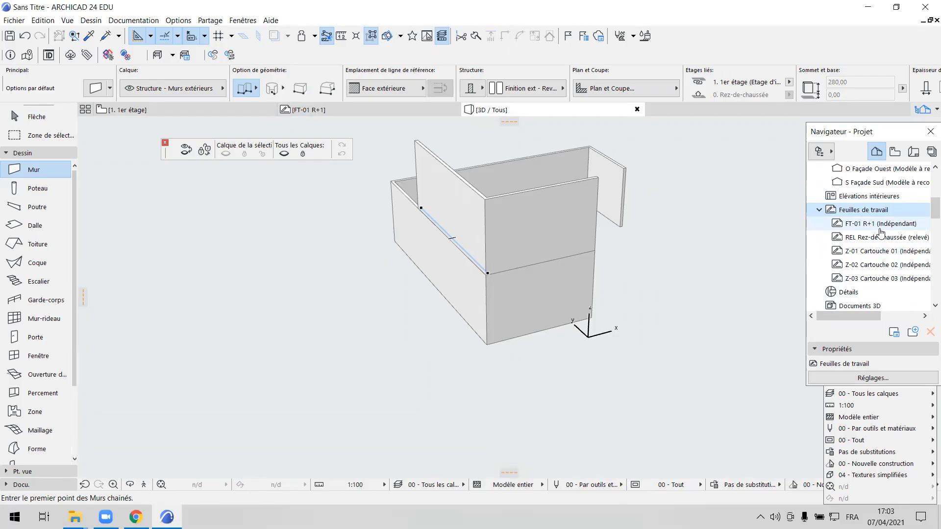
{"action": "scroll", "coordinate": [640, 296], "scroll_direction": "up", "scroll_amount": 1}
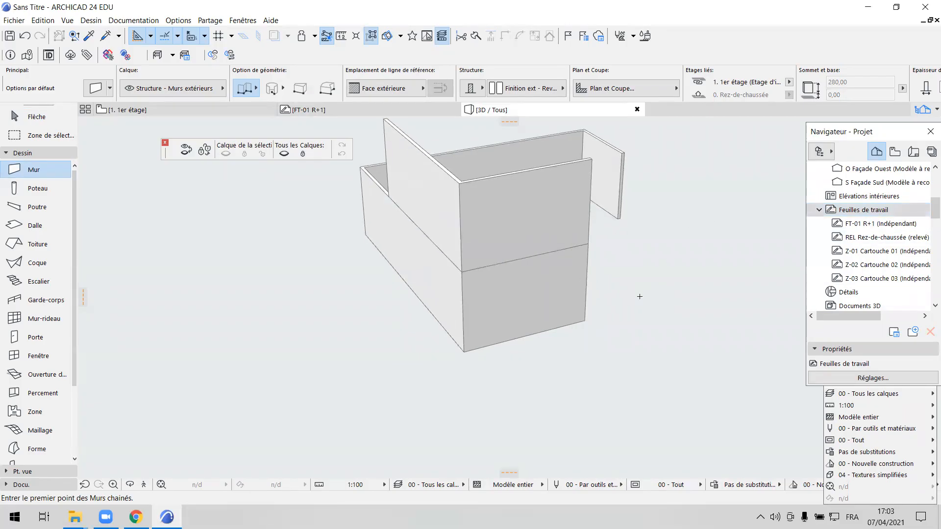
{"action": "middle_click_drag", "start_coordinate": [666, 296], "coordinate": [642, 332], "text": "shift"}
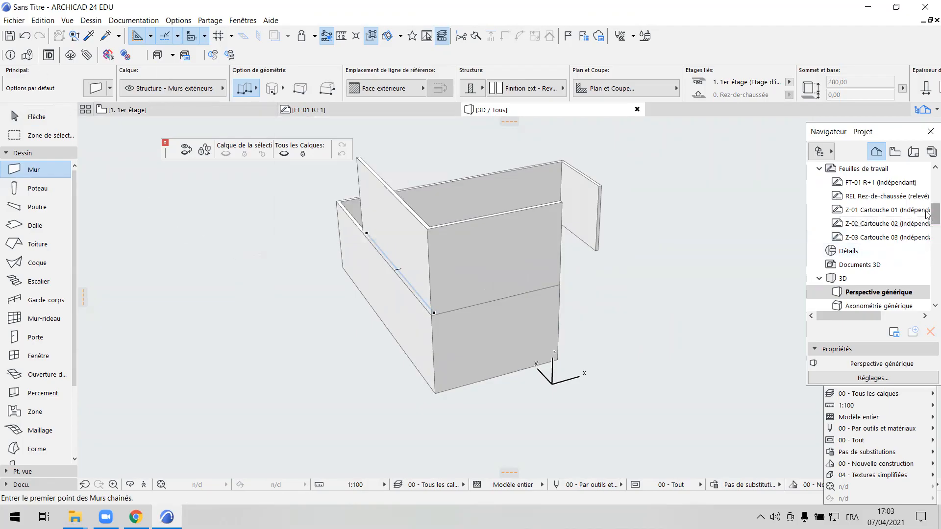
Create a new independent worksheet with the reference ID FT-02 and the name Coupe AA.
{"action": "scroll", "coordinate": [927, 231], "scroll_direction": "down", "scroll_amount": 3}
{"action": "scroll", "coordinate": [927, 232], "scroll_direction": "down", "scroll_amount": 2}
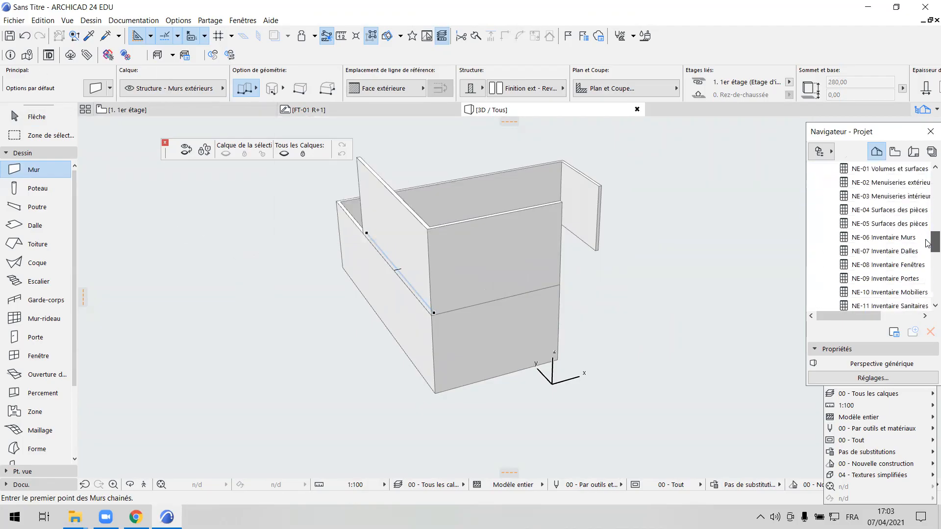
{"action": "scroll", "coordinate": [911, 206], "scroll_direction": "up", "scroll_amount": 5}
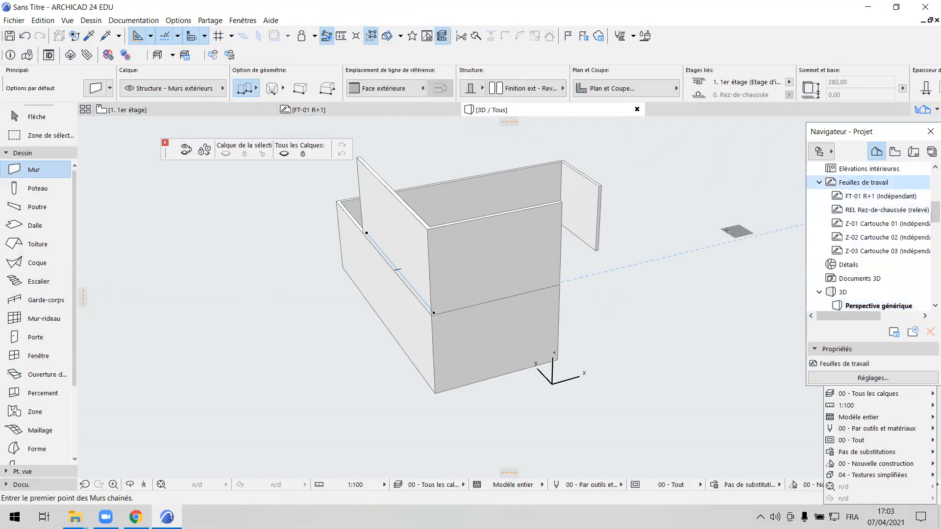
{"action": "right_click", "coordinate": [727, 231]}
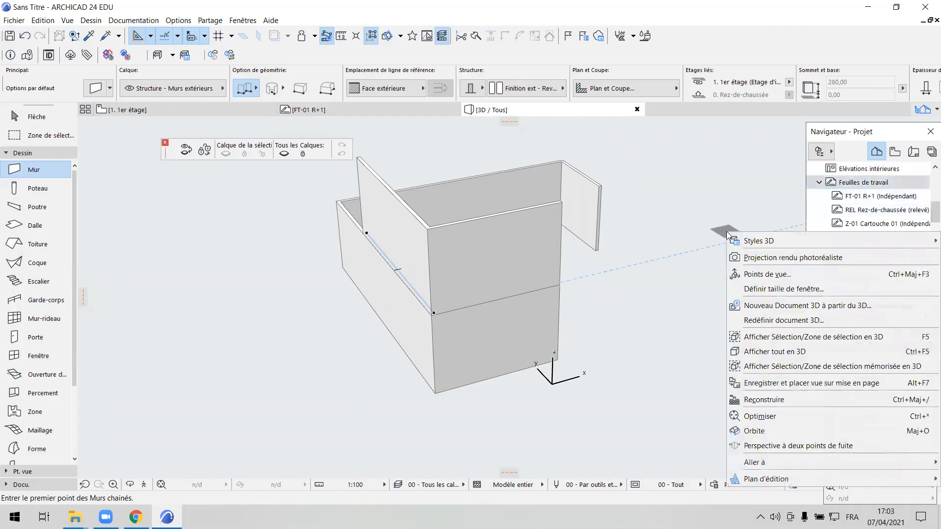
{"action": "right_click", "coordinate": [861, 185]}
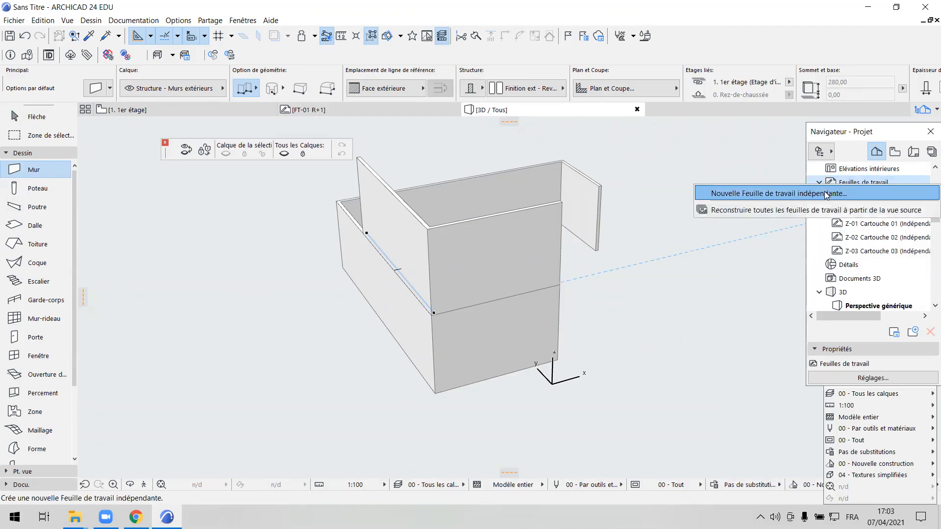
{"action": "left_click", "coordinate": [828, 195]}
{"action": "key", "text": "Tab"}
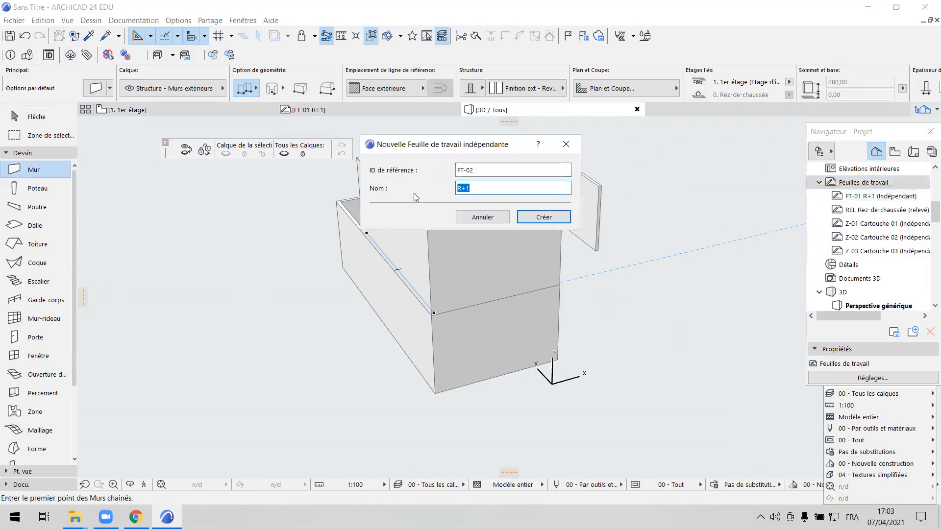
{"action": "type", "text": "Coupe AA"}
{"action": "left_click", "coordinate": [524, 217]}
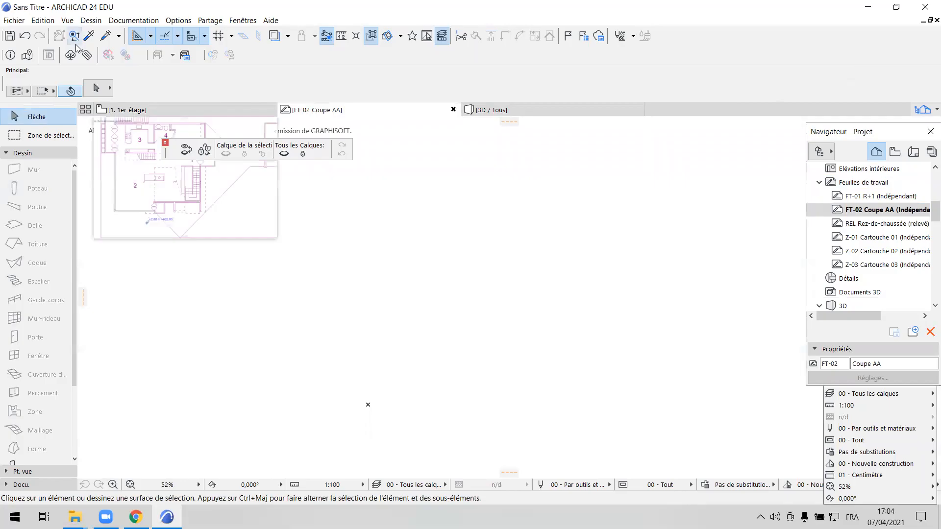
Place the external drawing Coupe AA.dwg in the new worksheet with the Personnalisé [mm] drawing unit of 10,00 to 1,00.
{"action": "left_click", "coordinate": [14, 21]}
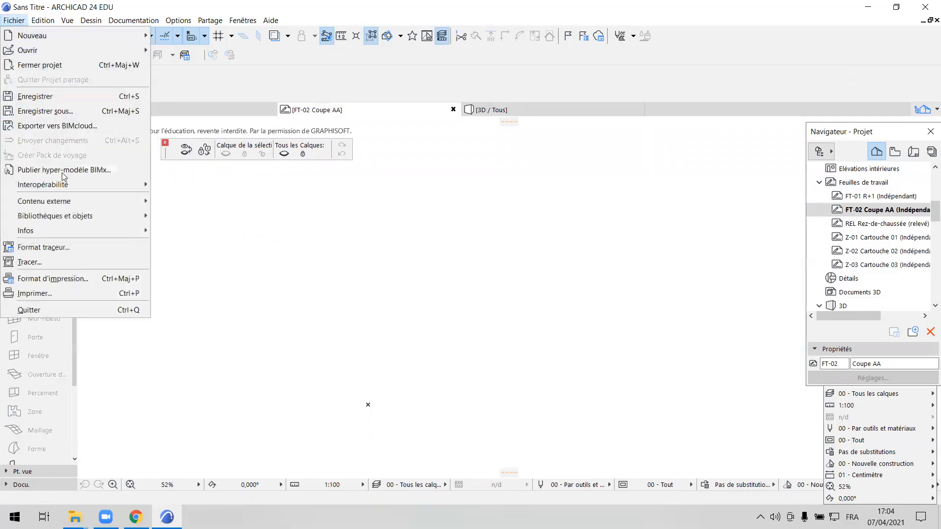
{"action": "mouse_move", "coordinate": [75, 205]}
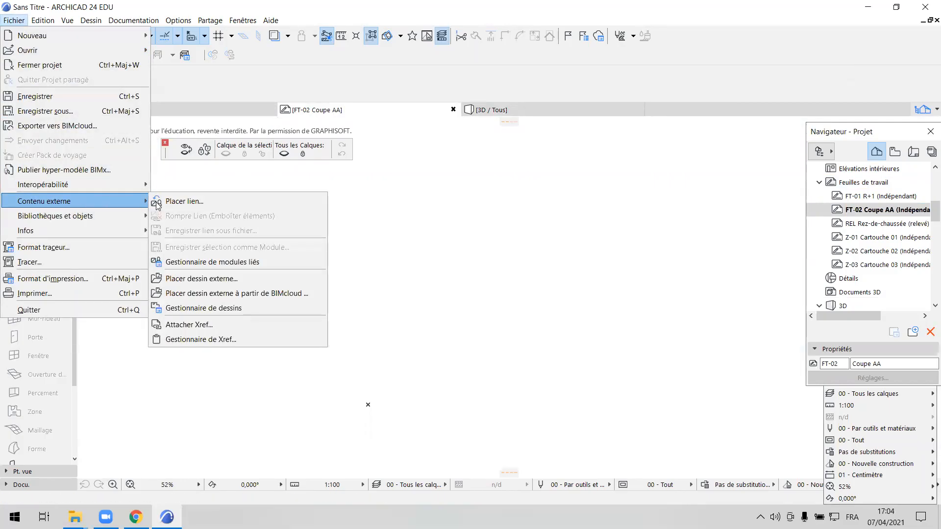
{"action": "left_click", "coordinate": [225, 279]}
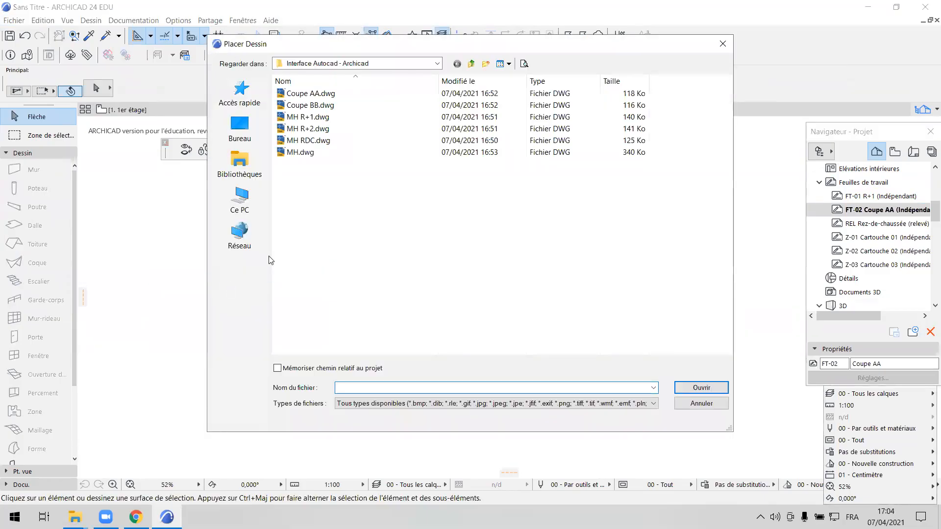
{"action": "left_click", "coordinate": [321, 94]}
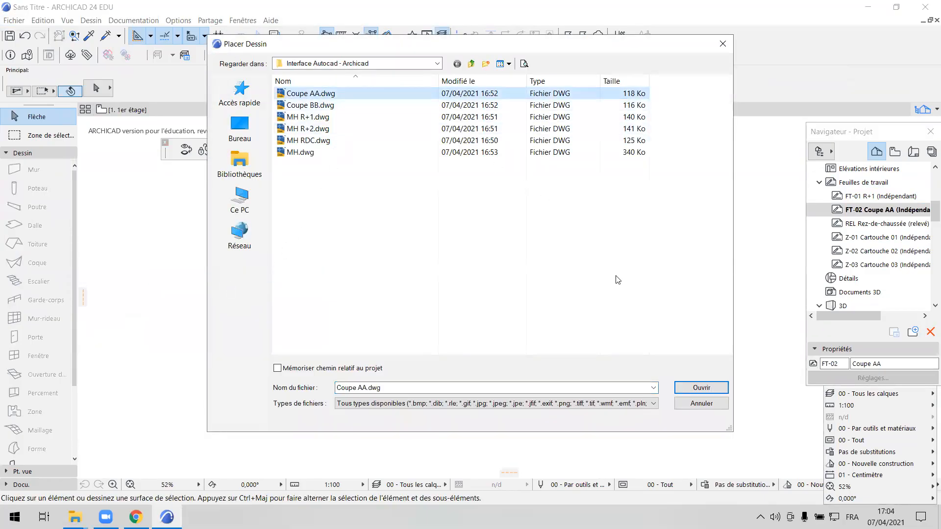
{"action": "left_click", "coordinate": [687, 388]}
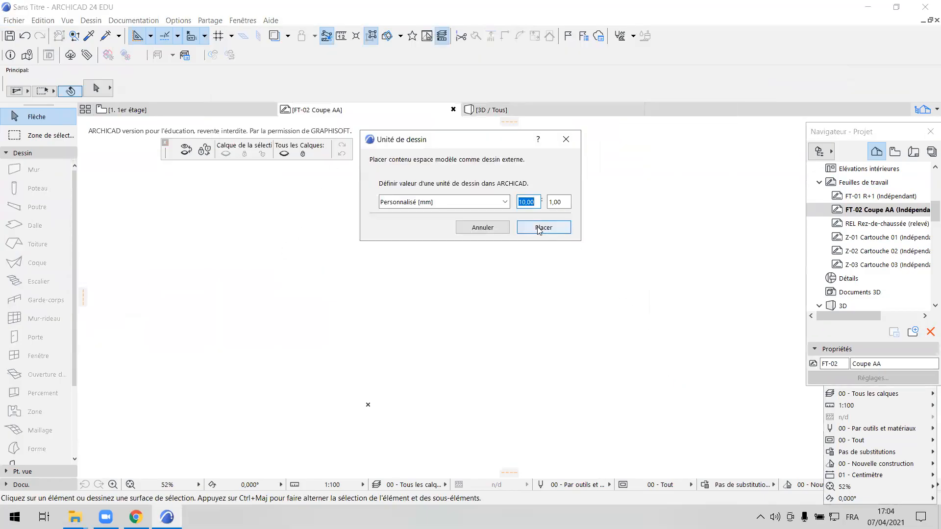
{"action": "left_click", "coordinate": [541, 229]}
{"action": "left_click", "coordinate": [494, 336]}
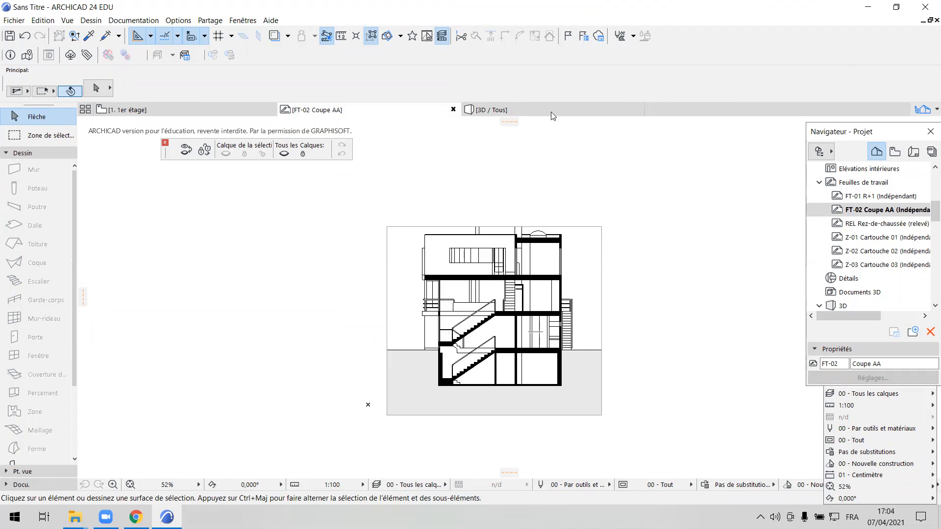
Measure the height from the underside of the lowest slab to the top of the slab above along the section's outer wall.
{"action": "mouse_move", "coordinate": [551, 111]}
{"action": "left_click", "coordinate": [341, 37]}
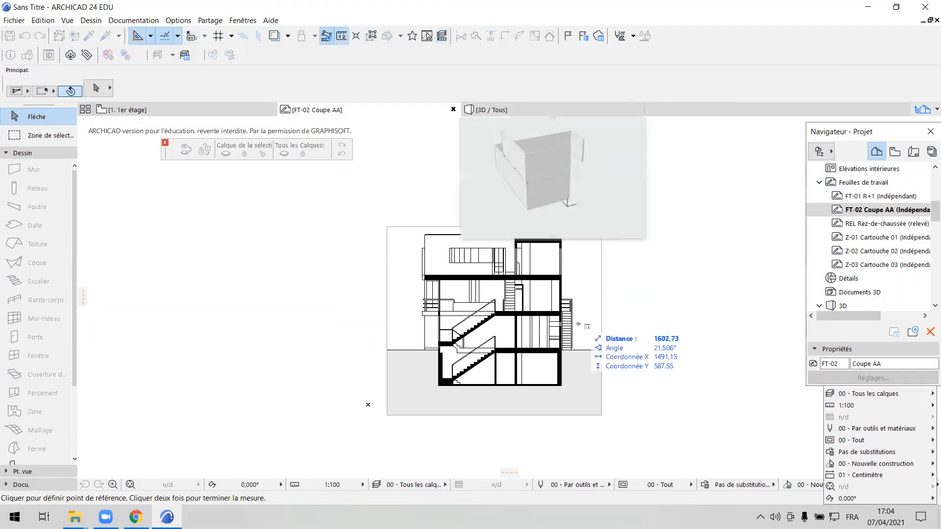
{"action": "scroll", "coordinate": [571, 405], "scroll_direction": "up", "scroll_amount": 5}
{"action": "scroll", "coordinate": [570, 405], "scroll_direction": "up", "scroll_amount": 3}
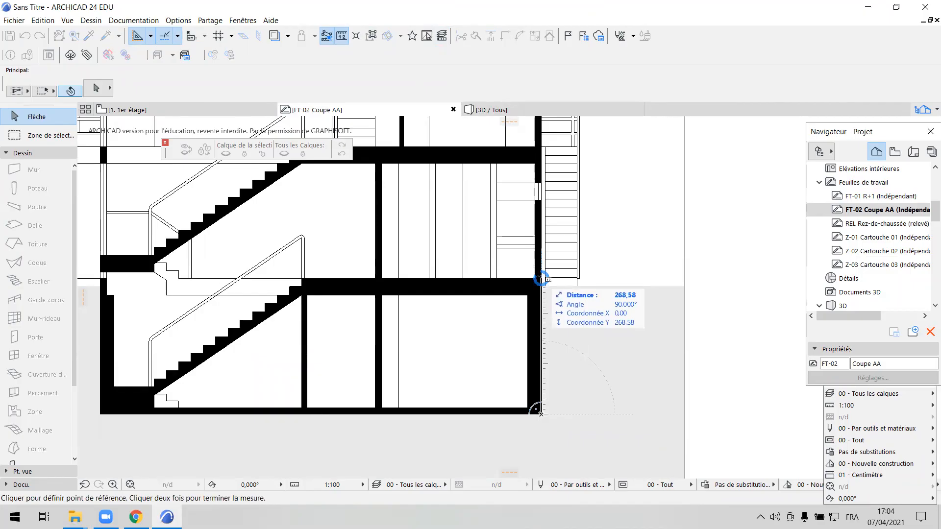
{"action": "scroll", "coordinate": [541, 278], "scroll_direction": "up", "scroll_amount": 3}
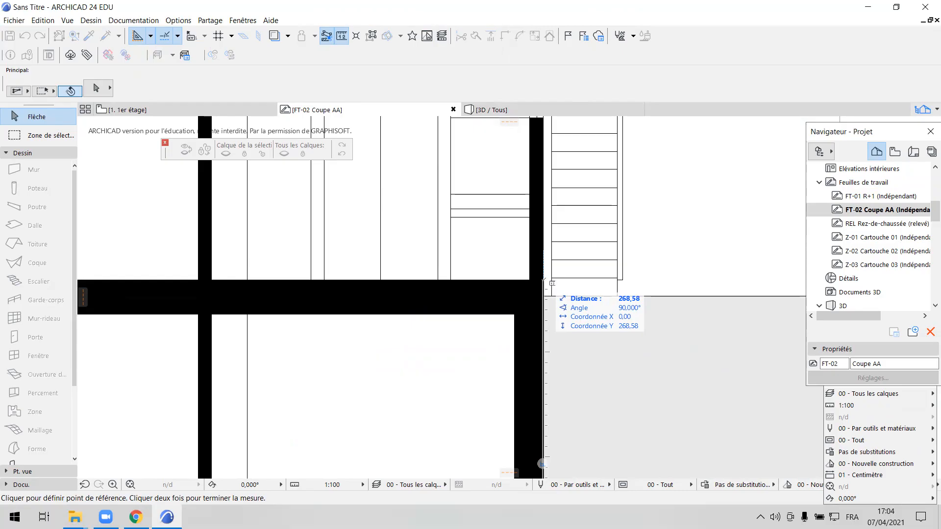
{"action": "scroll", "coordinate": [543, 282], "scroll_direction": "down", "scroll_amount": 4}
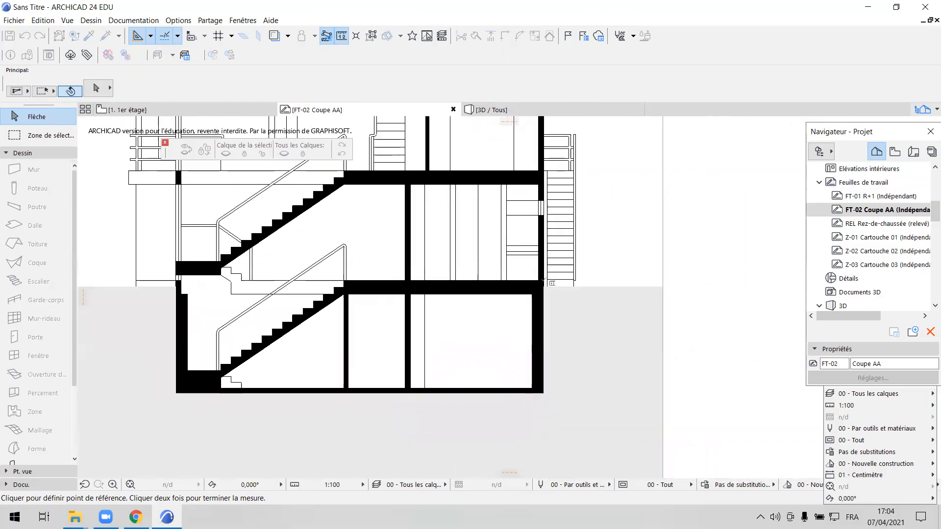
{"action": "key", "text": "Escape"}
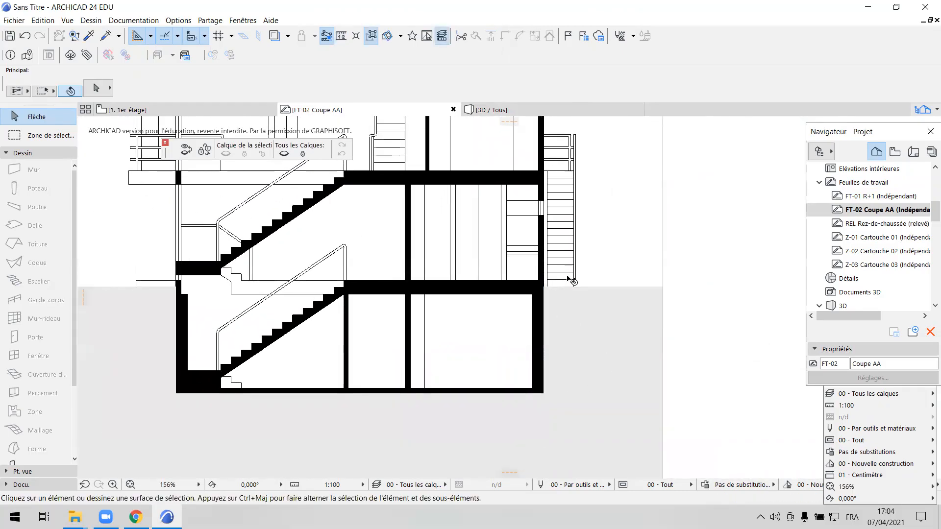
Open the 0. Rez-de-chaussée floor plan with the whole drawing in view.
{"action": "scroll", "coordinate": [874, 230], "scroll_direction": "up", "scroll_amount": 5}
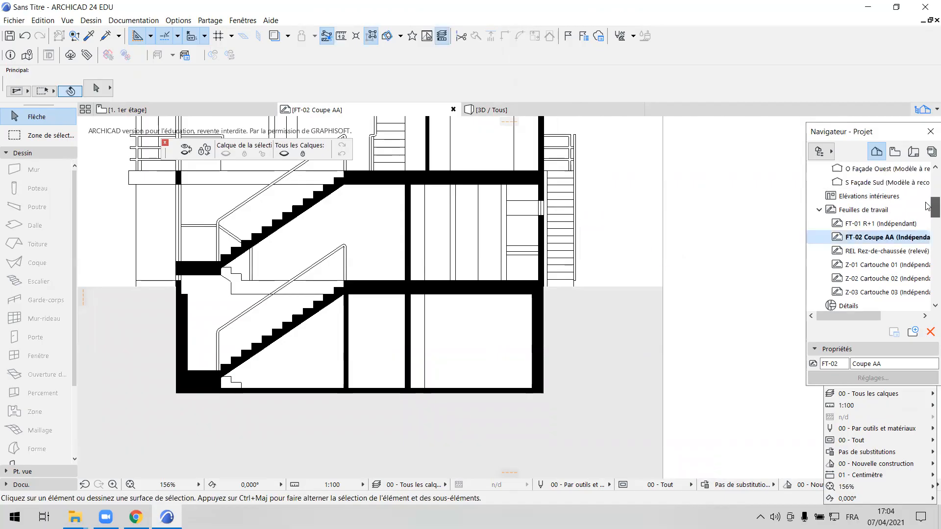
{"action": "double_click", "coordinate": [874, 226]}
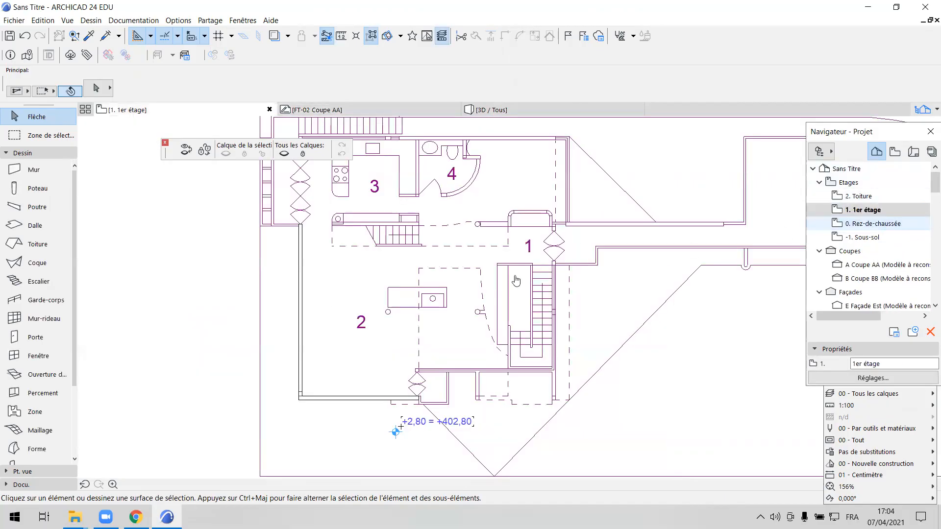
{"action": "scroll", "coordinate": [427, 278], "scroll_direction": "down", "scroll_amount": 3}
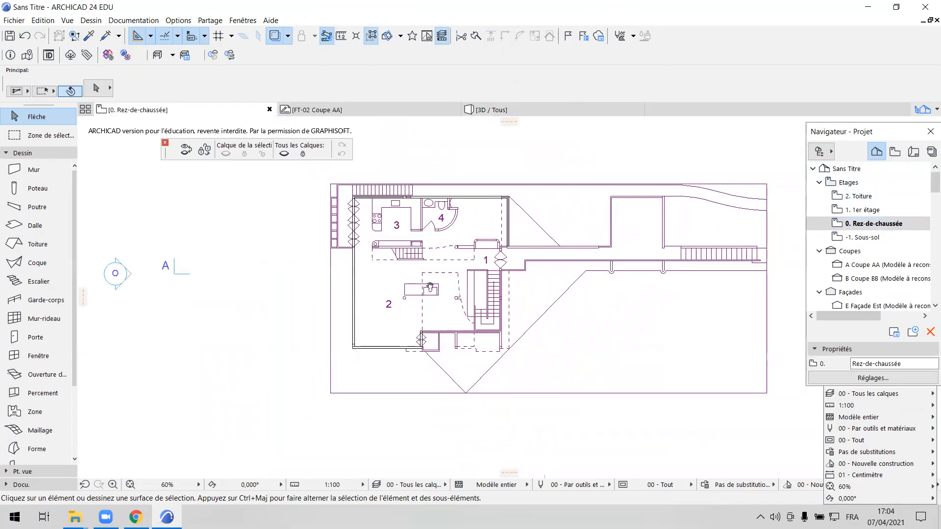
{"action": "middle_click_drag", "start_coordinate": [448, 279], "coordinate": [385, 293]}
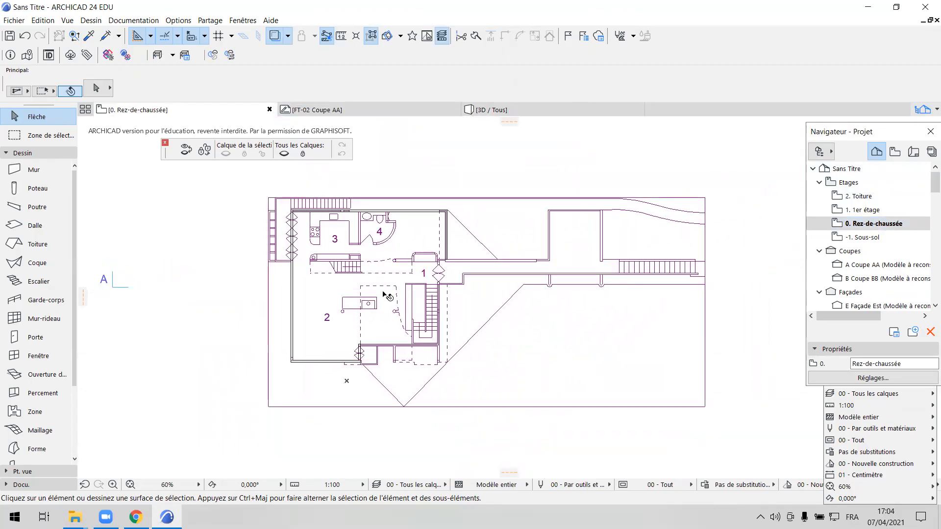